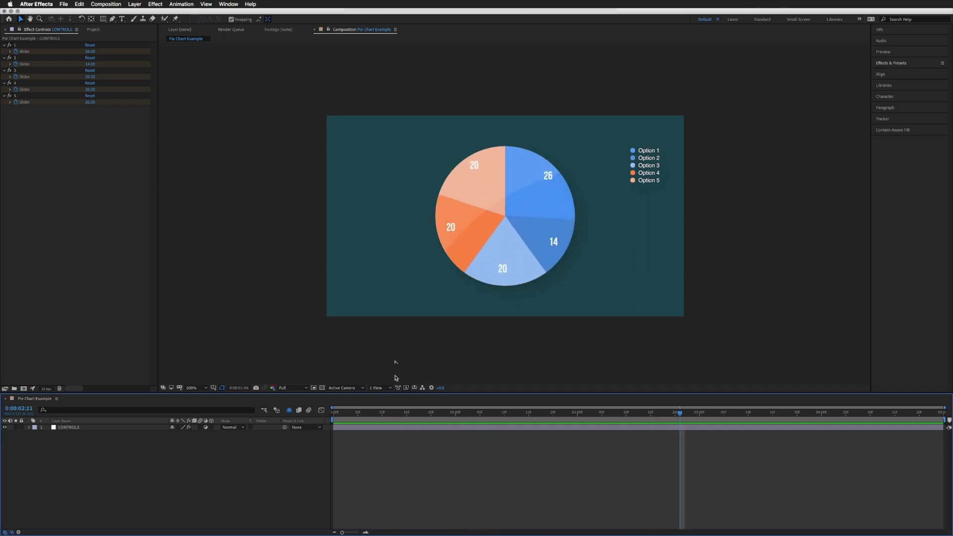
In the example chart's CONTROLS layer, set slider 1 to 10 and slider 3 to 30
{"action": "left_click", "coordinate": [64, 428]}
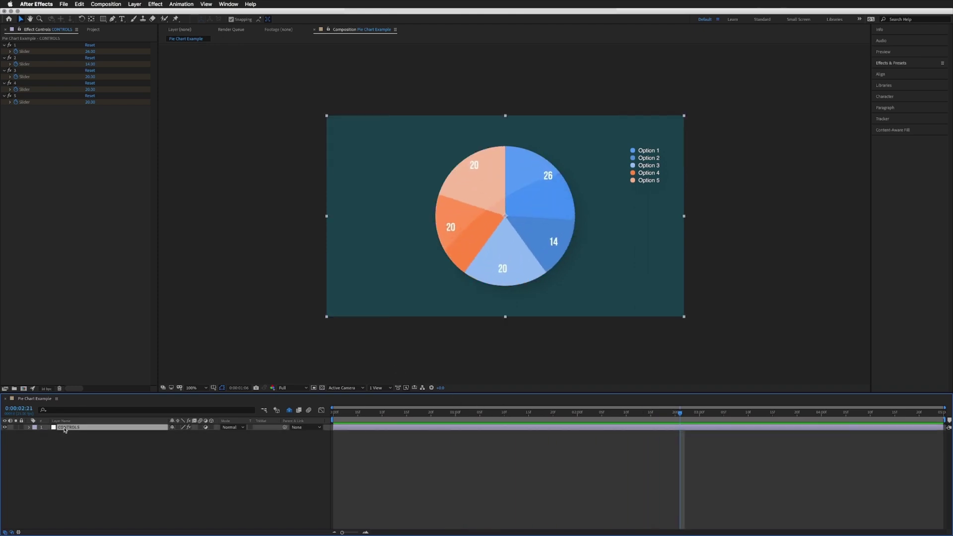
{"action": "left_click", "coordinate": [15, 45]}
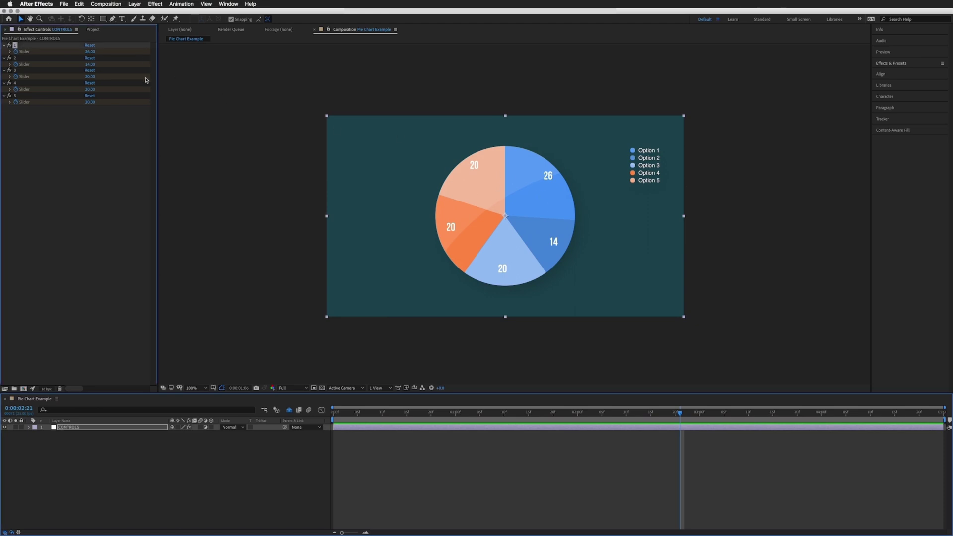
{"action": "left_click", "coordinate": [89, 52]}
{"action": "key", "text": "Return"}
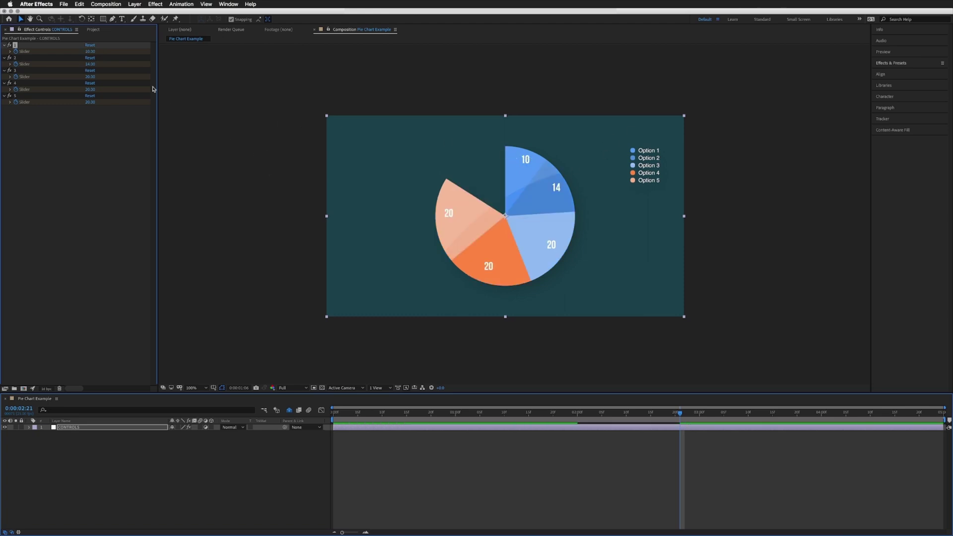
{"action": "left_click", "coordinate": [88, 76]}
{"action": "key", "text": "Return"}
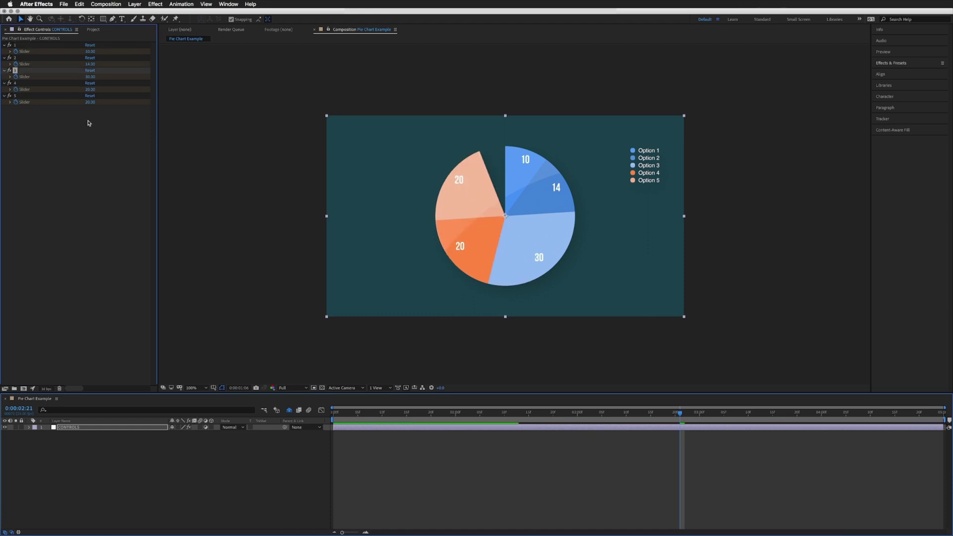
Set slider 5 to 25 and slider 2 to 15 on the example chart's CONTROLS layer
{"action": "left_click", "coordinate": [88, 102]}
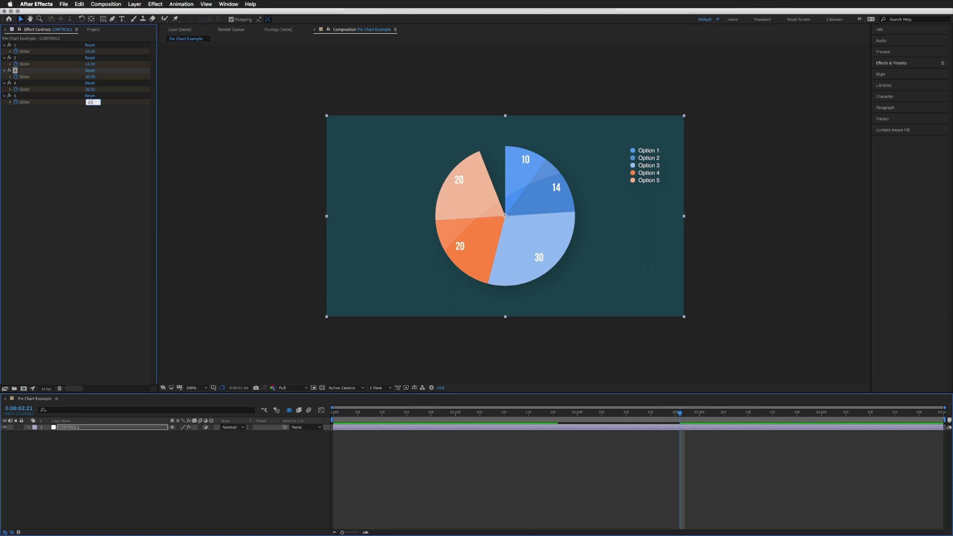
{"action": "type", "text": "25"}
{"action": "key", "text": "Return"}
{"action": "left_click", "coordinate": [90, 64]}
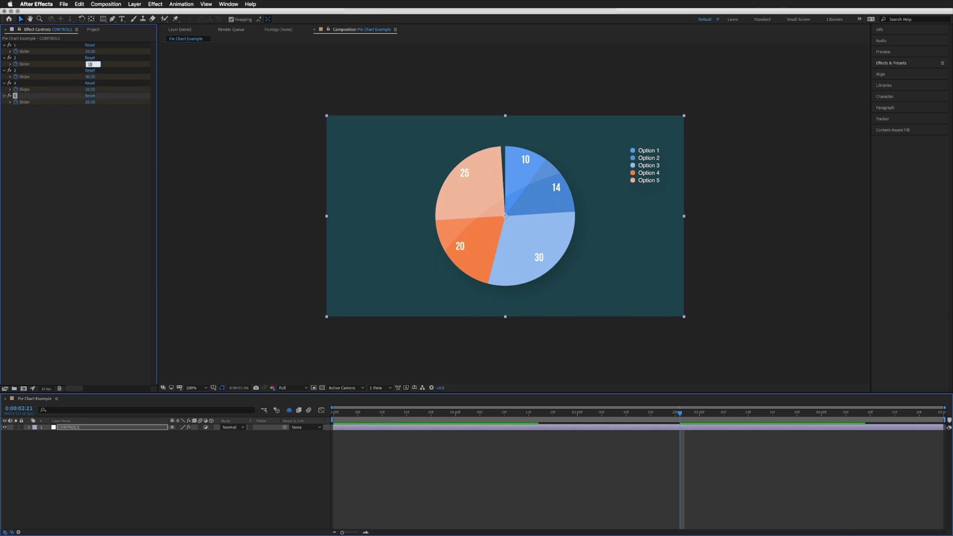
{"action": "type", "text": "15"}
{"action": "key", "text": "Return"}
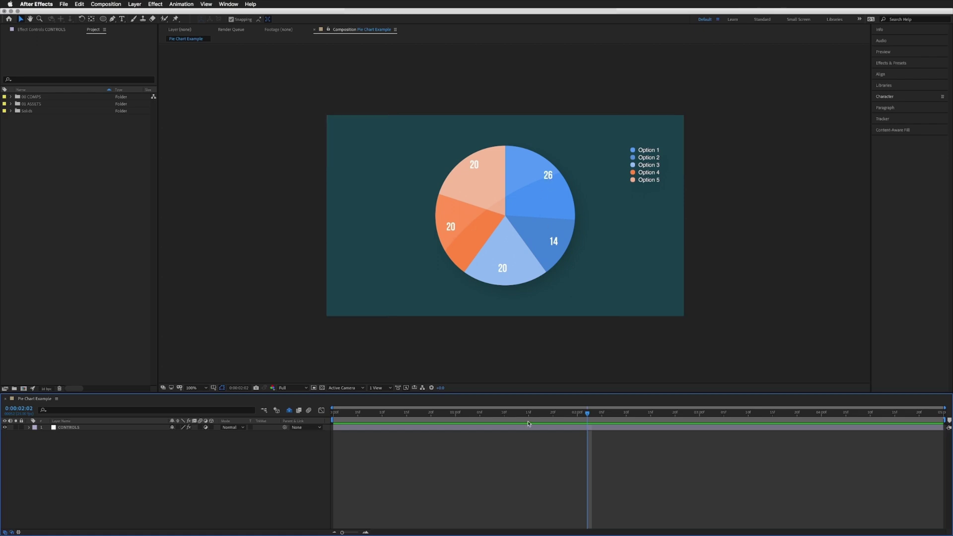
Scrub back in the example composition and play the pie chart animation
{"action": "left_click_drag", "start_coordinate": [524, 412], "coordinate": [477, 410]}
{"action": "key", "text": "space"}
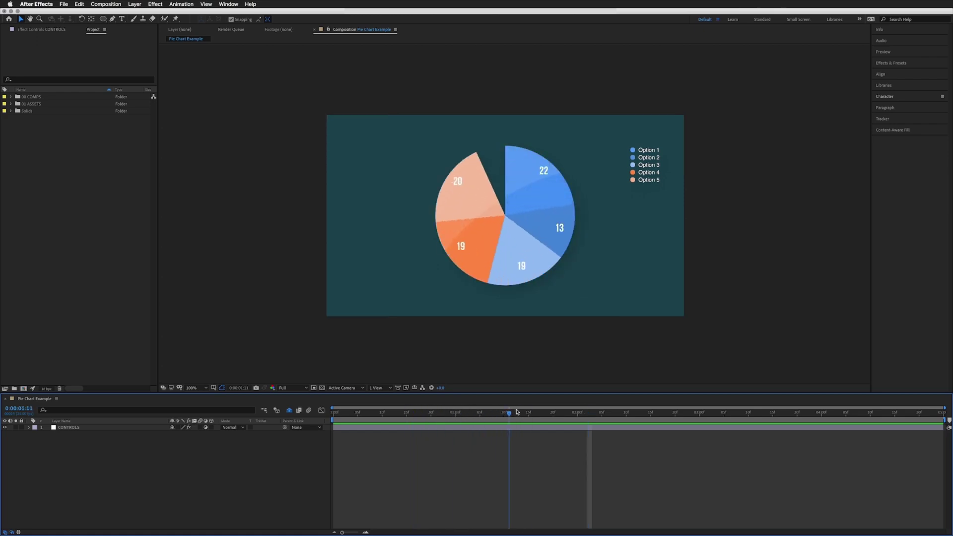
{"action": "key", "text": "space"}
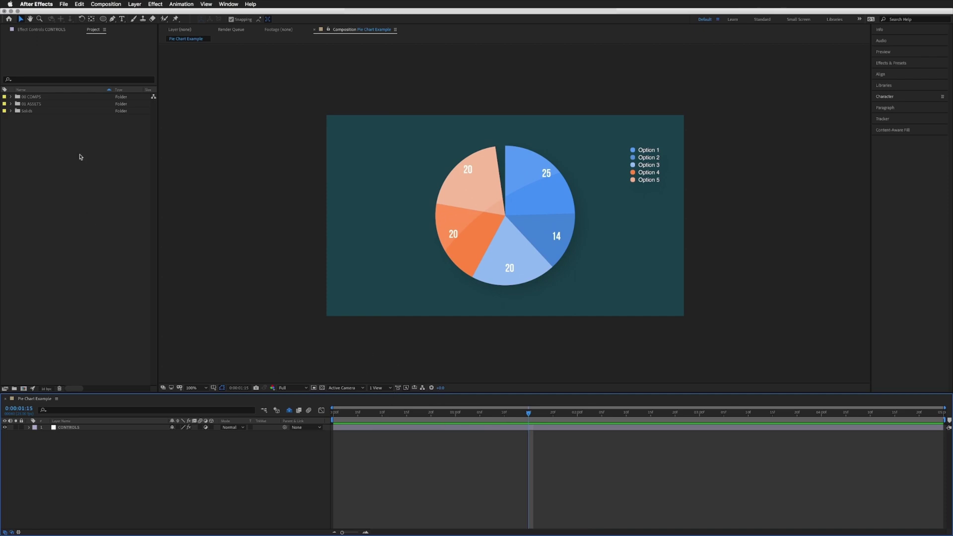
Create a new composition named Pie Chart
{"action": "left_click", "coordinate": [80, 157]}
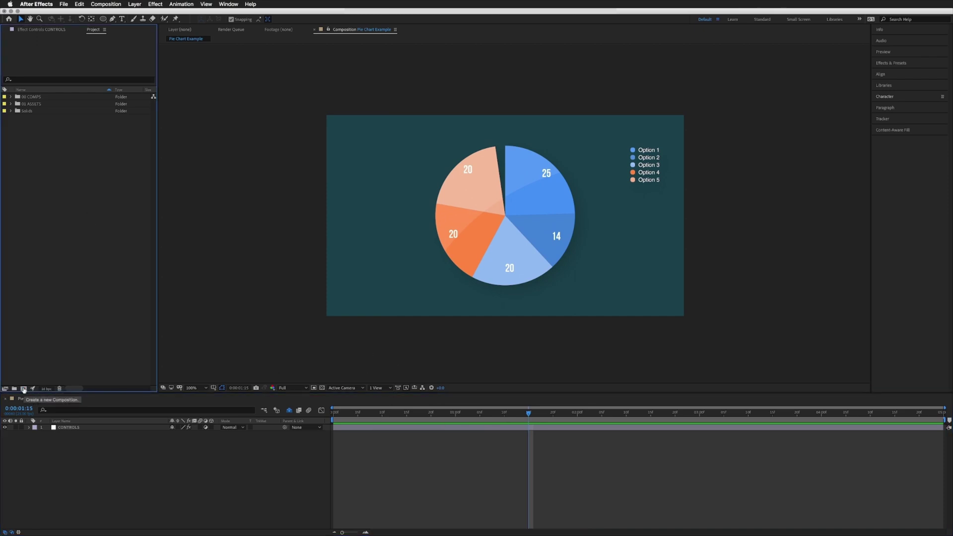
{"action": "left_click", "coordinate": [24, 389]}
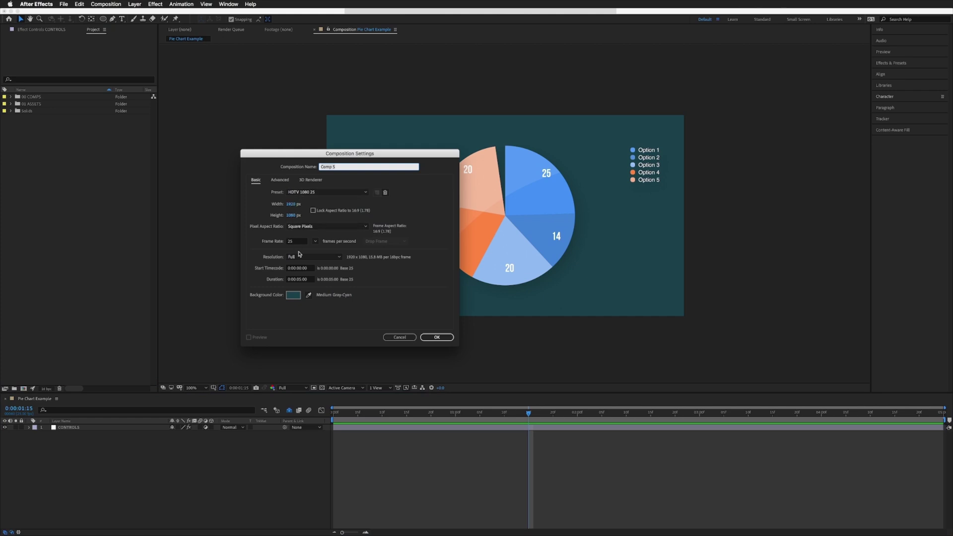
{"action": "type", "text": "Pie Chart"}
{"action": "key", "text": "Return"}
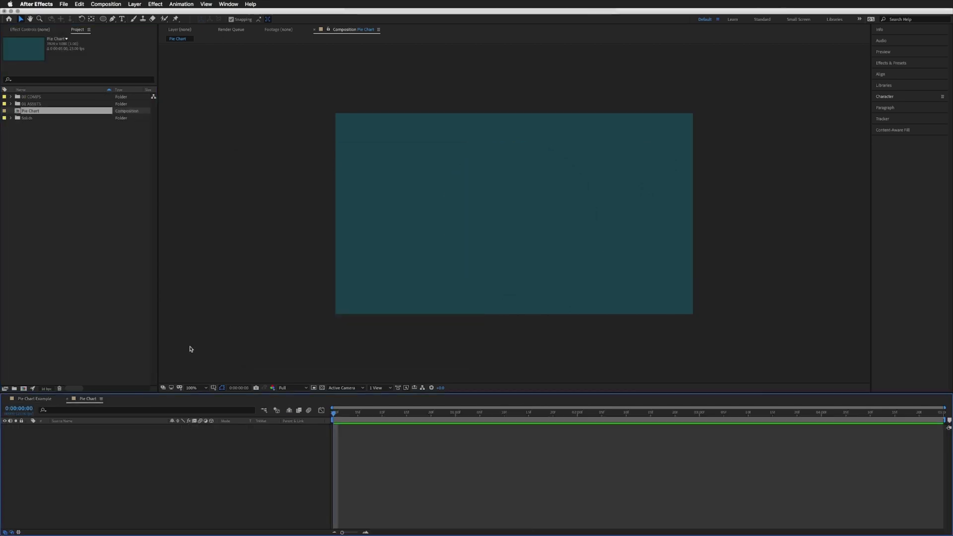
Draw a circle with the Ellipse tool and centre it horizontally and vertically in the composition
{"action": "left_click_drag", "start_coordinate": [103, 19], "coordinate": [132, 35]}
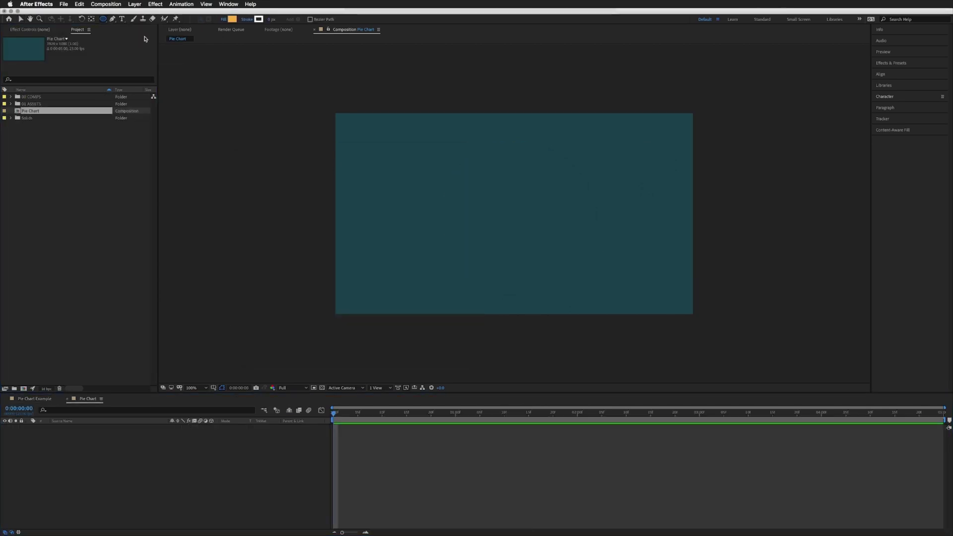
{"action": "left_click", "coordinate": [483, 169]}
{"action": "left_click_drag", "start_coordinate": [484, 168], "coordinate": [561, 253]}
{"action": "key", "text": "v"}
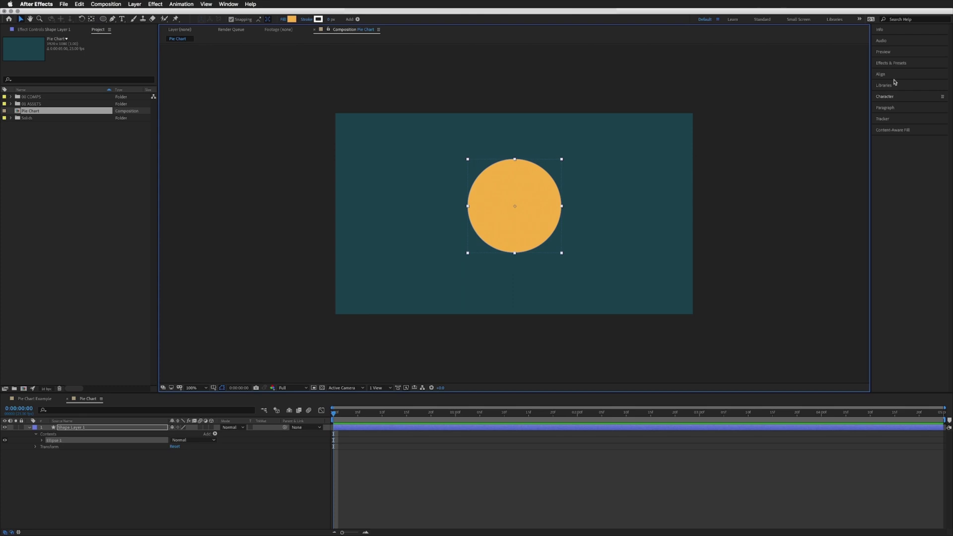
{"action": "left_click", "coordinate": [882, 75]}
{"action": "left_click", "coordinate": [892, 93]}
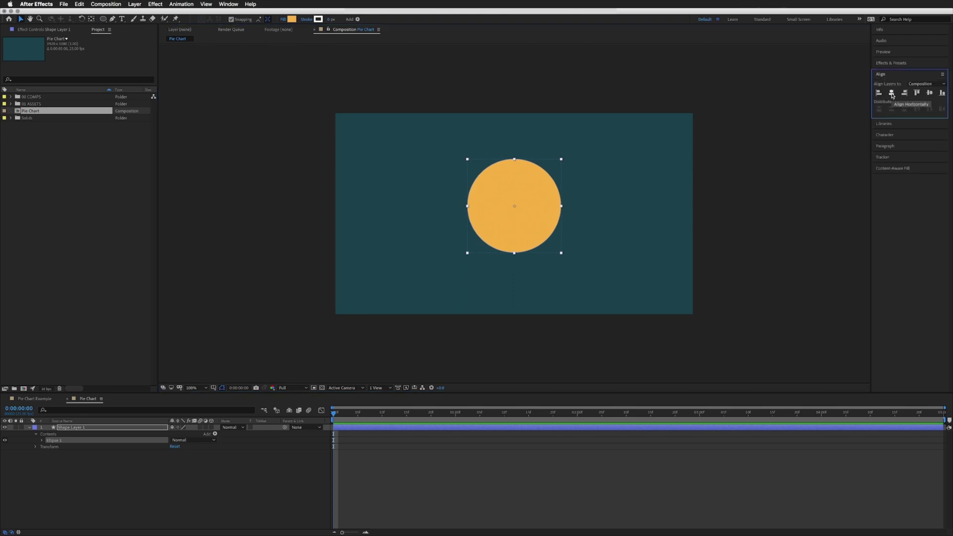
{"action": "left_click", "coordinate": [930, 93]}
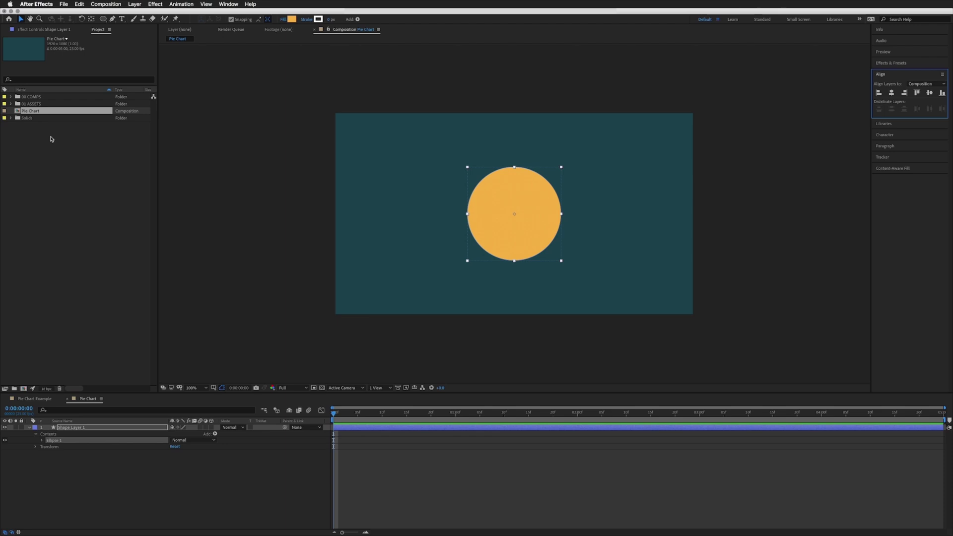
Rename the circle's shape layer to 1 and collapse its properties
{"action": "left_click", "coordinate": [99, 428]}
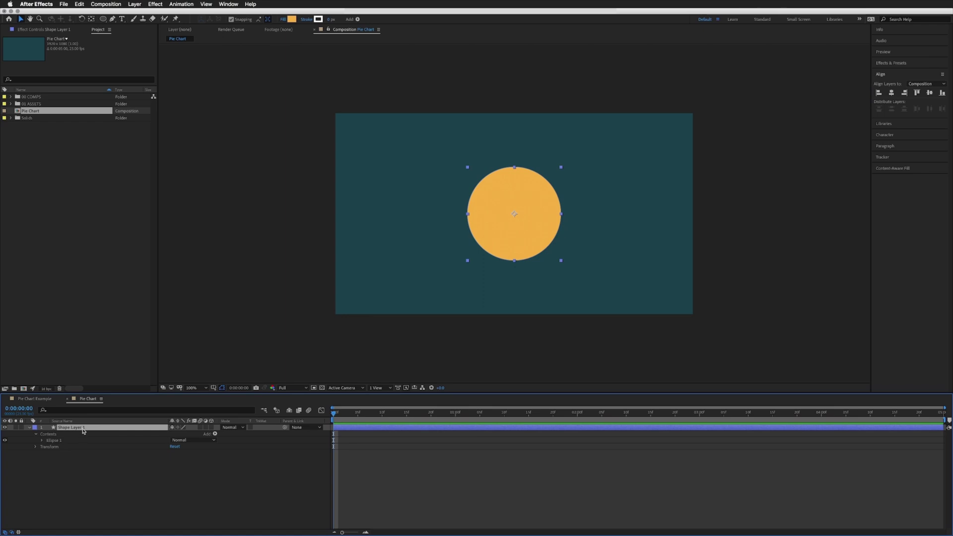
{"action": "key", "text": "Return"}
{"action": "type", "text": "1"}
{"action": "key", "text": "Return"}
{"action": "left_click", "coordinate": [30, 428]}
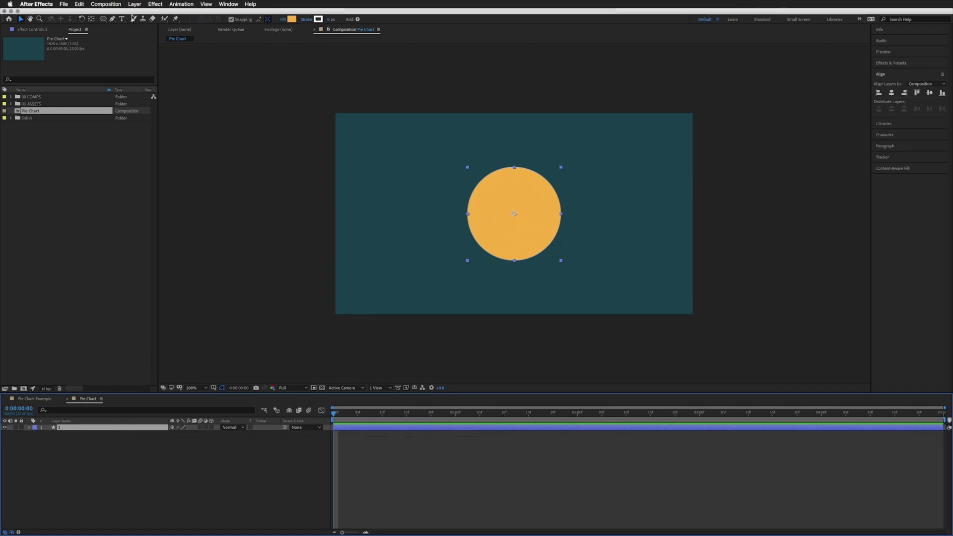
Add an adjustment layer above the circle and rename it CONTROLS
{"action": "left_click", "coordinate": [134, 4]}
{"action": "mouse_move", "coordinate": [138, 14]}
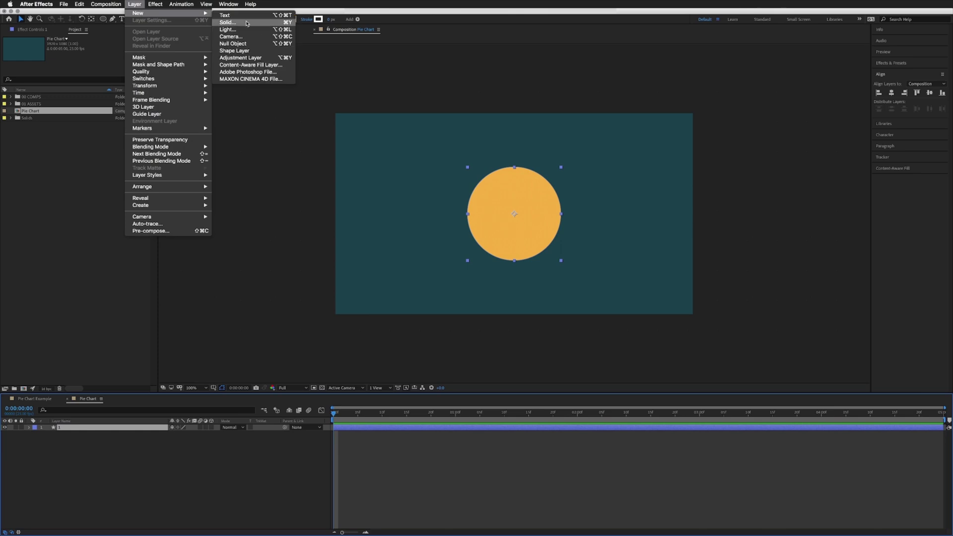
{"action": "left_click", "coordinate": [238, 56]}
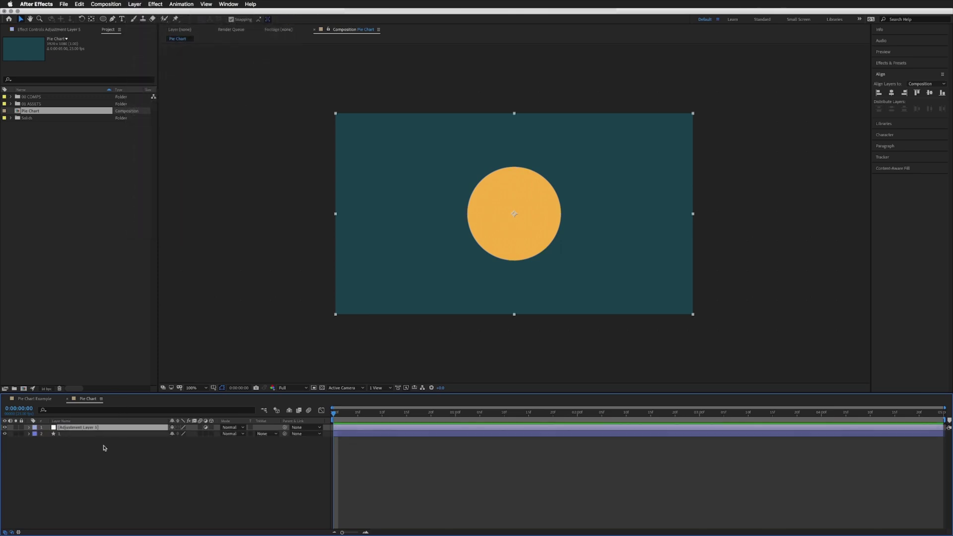
{"action": "key", "text": "Return"}
{"action": "type", "text": "CONTROLS"}
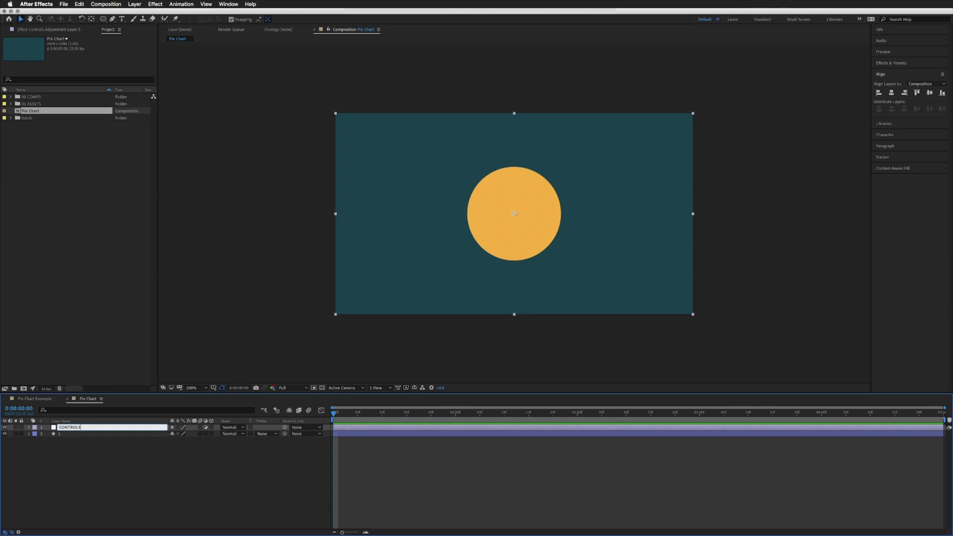
{"action": "key", "text": "Return"}
Apply a Slider Control effect to the CONTROLS layer and rename the effect 1
{"action": "left_click", "coordinate": [890, 63]}
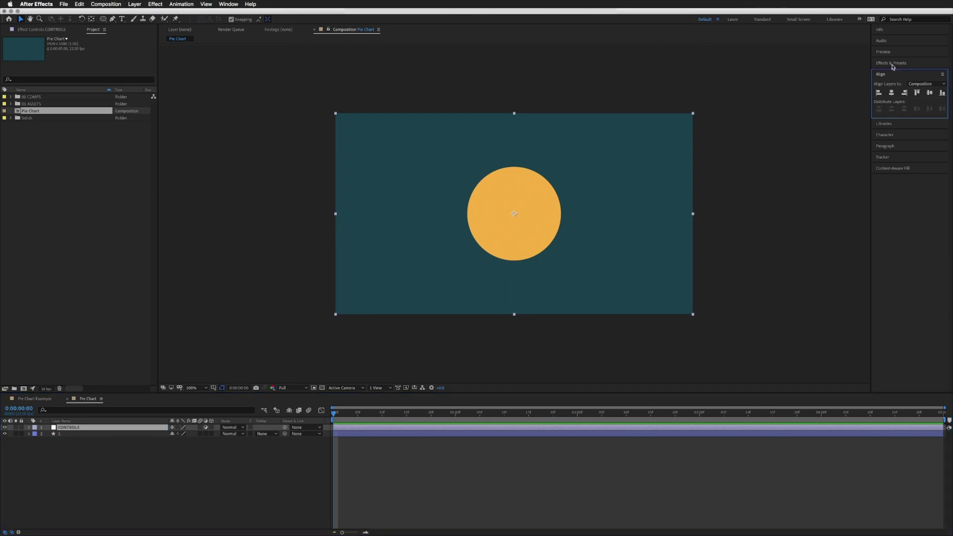
{"action": "type", "text": "slider"}
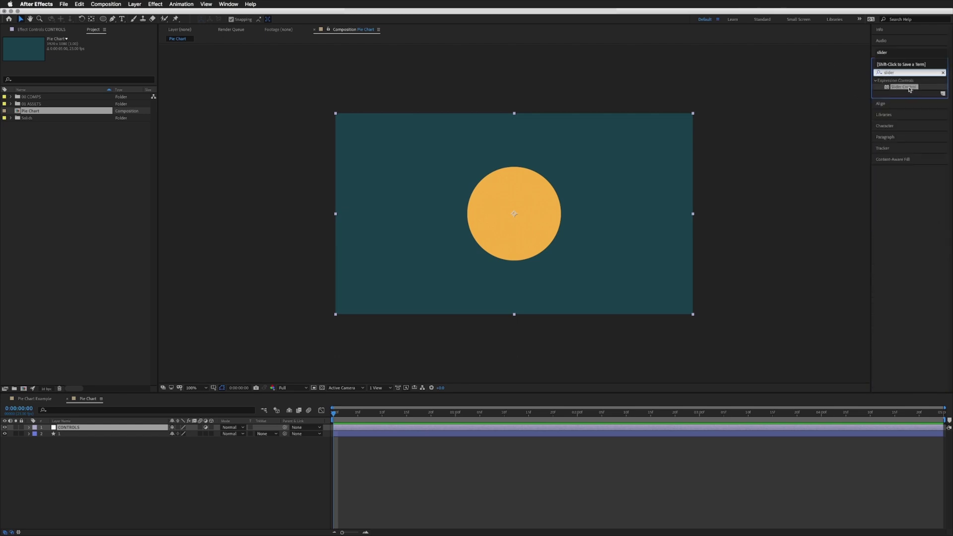
{"action": "left_click_drag", "start_coordinate": [910, 89], "coordinate": [132, 430]}
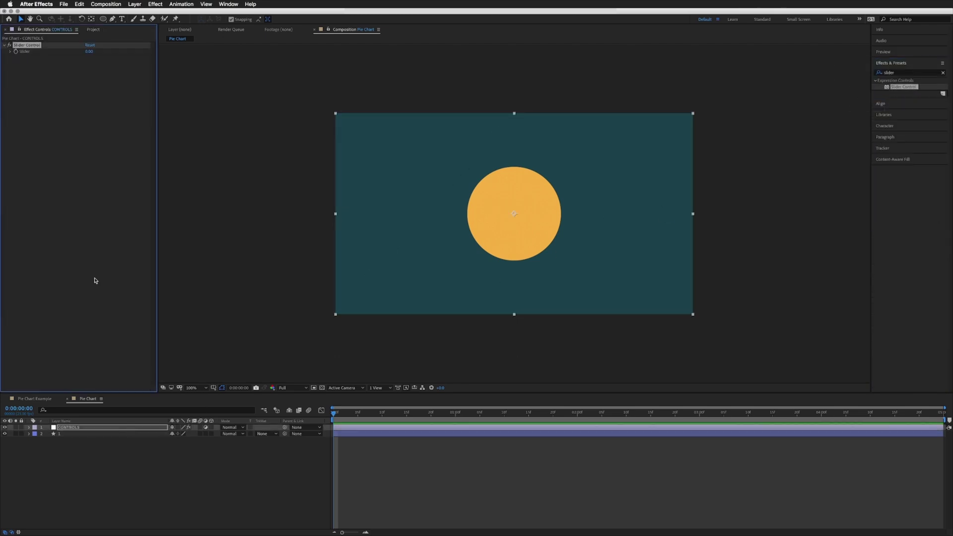
{"action": "key", "text": "Return"}
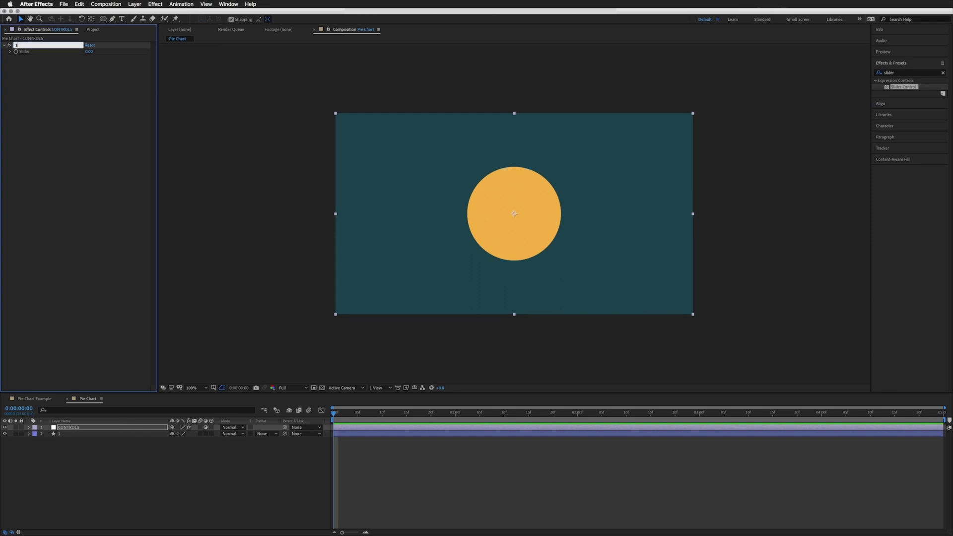
{"action": "type", "text": "1"}
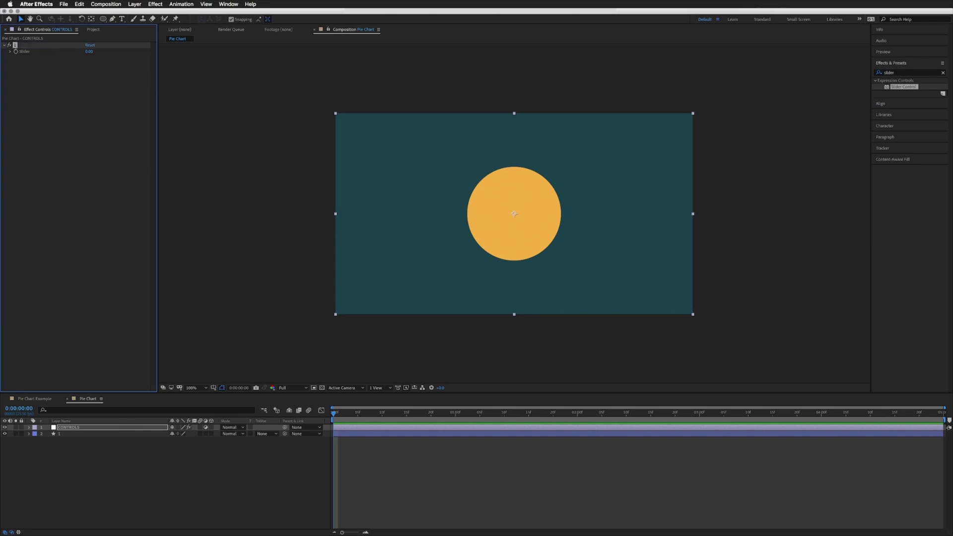
Duplicate slider effect 1 on the CONTROLS layer four times to make sliders 1 to 5
{"action": "left_click", "coordinate": [61, 434]}
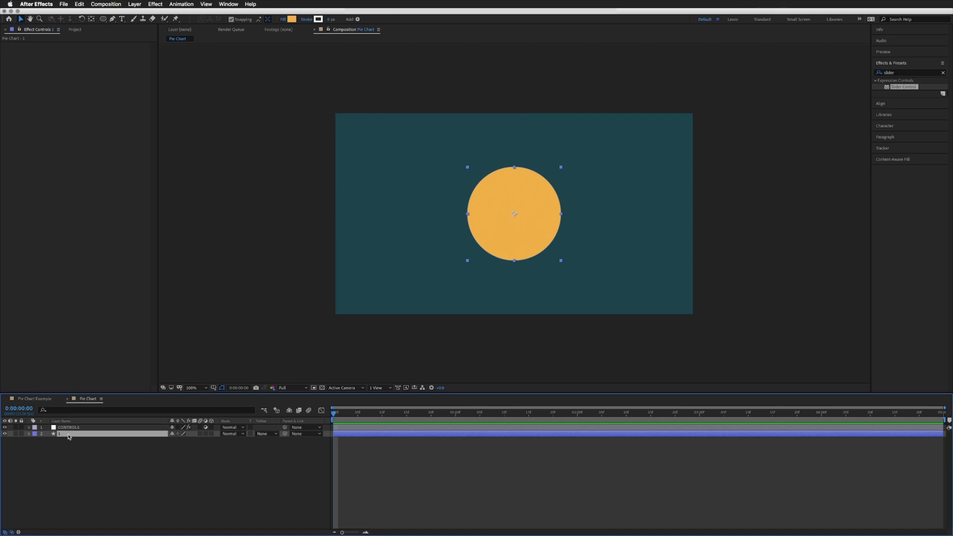
{"action": "left_click", "coordinate": [69, 427]}
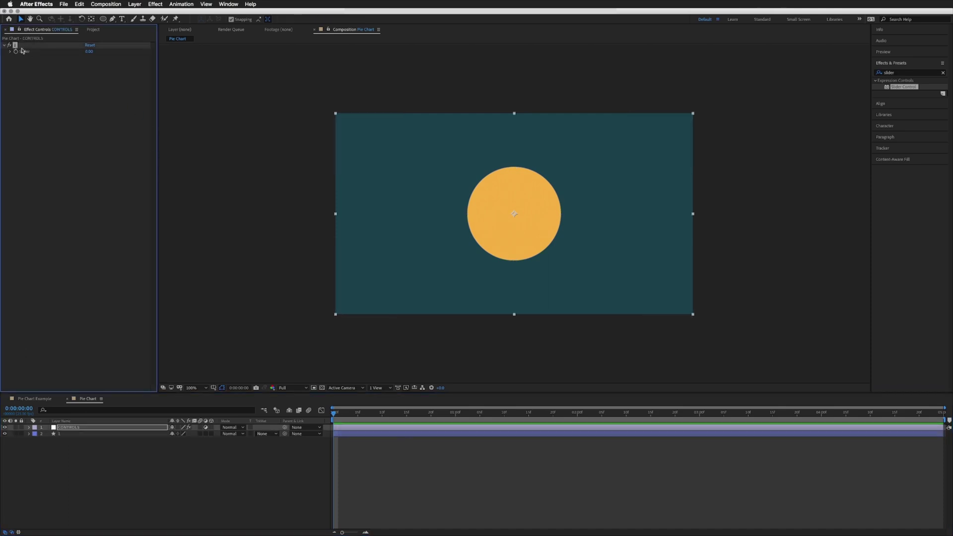
{"action": "key", "text": "super+d"}
{"action": "key", "text": "super+d"}
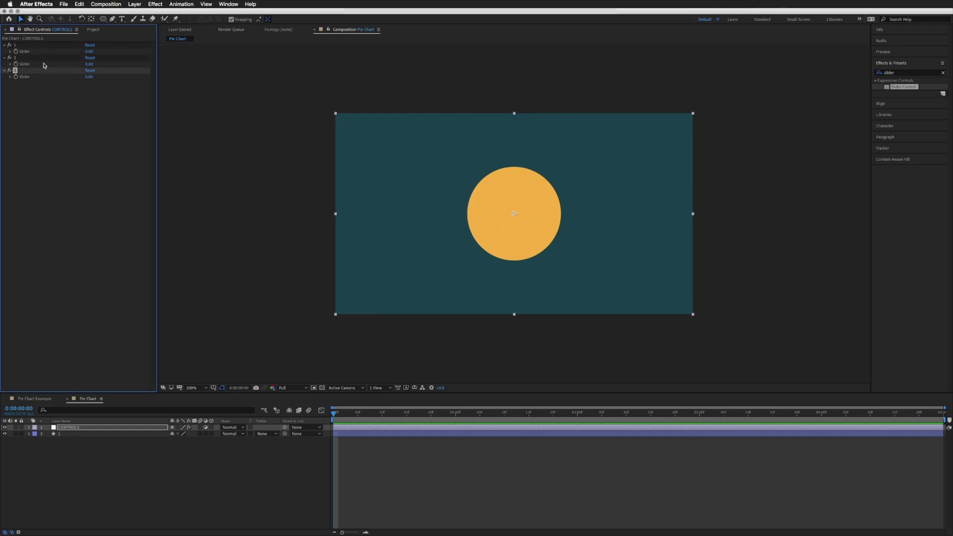
{"action": "key", "text": "super+d"}
{"action": "key", "text": "super+d"}
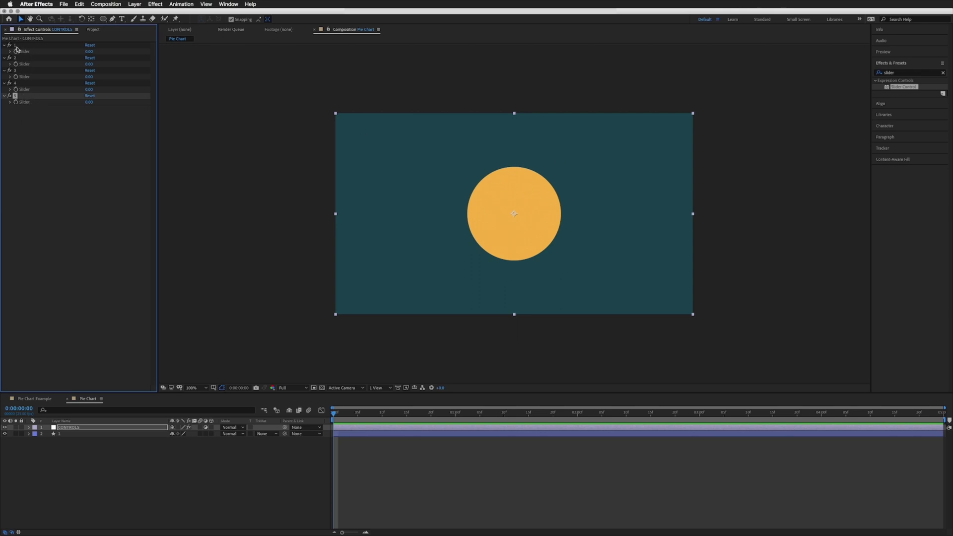
Find the Radial Wipe transition effect and apply it to shape layer 1
{"action": "left_click", "coordinate": [126, 427]}
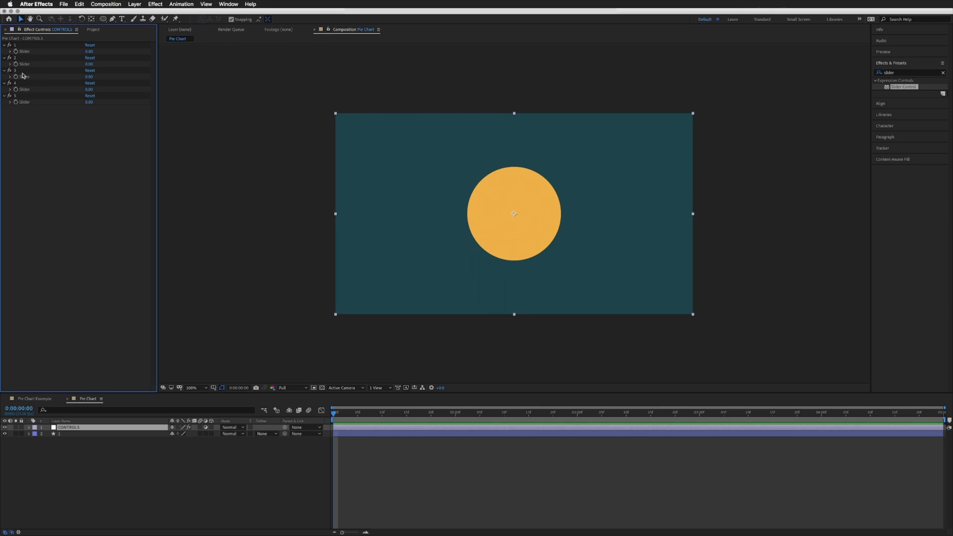
{"action": "left_click", "coordinate": [69, 434]}
{"action": "left_click", "coordinate": [886, 73]}
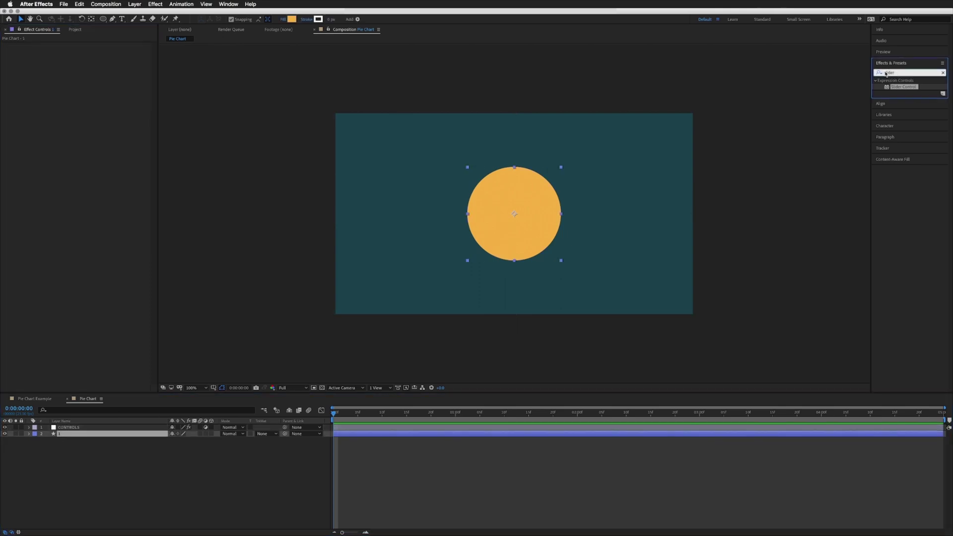
{"action": "type", "text": "radial"}
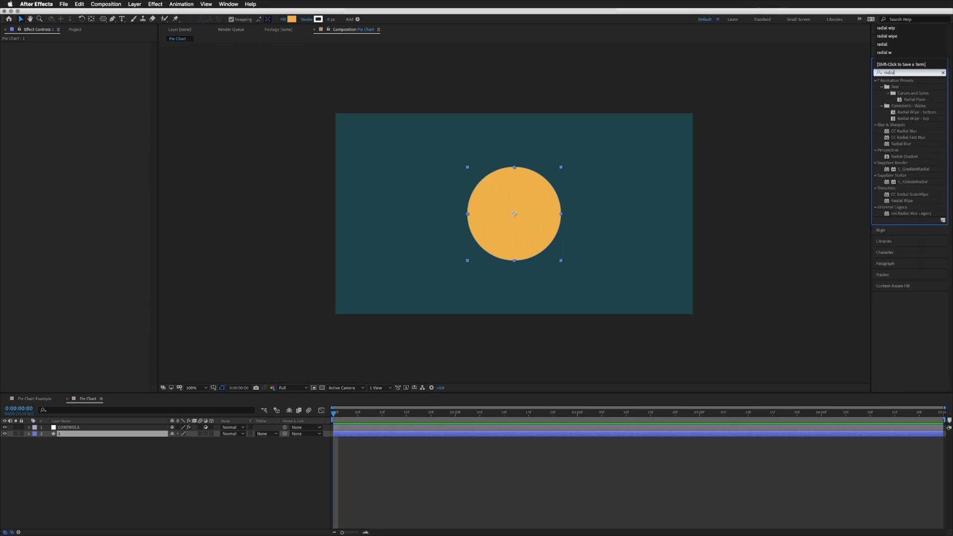
{"action": "type", "text": " wipe"}
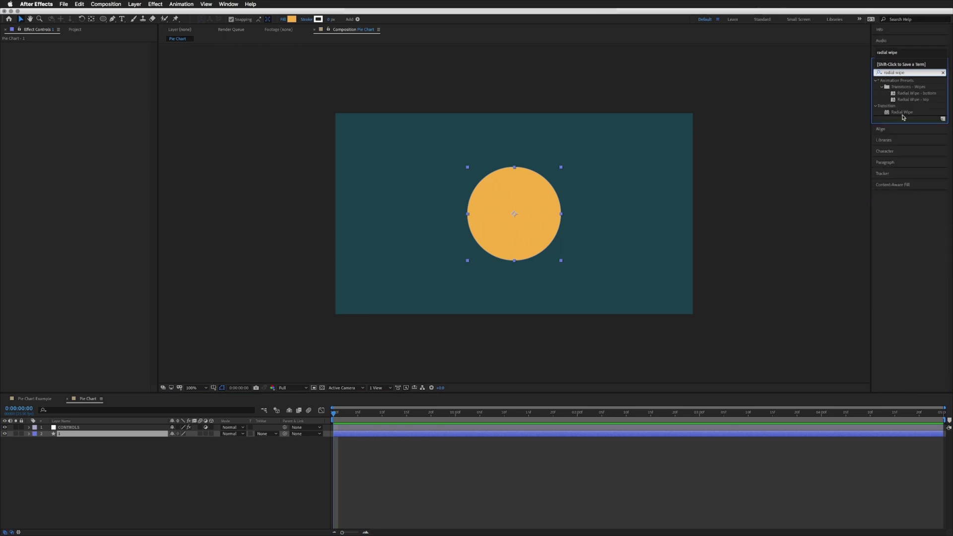
{"action": "left_click_drag", "start_coordinate": [902, 112], "coordinate": [75, 436]}
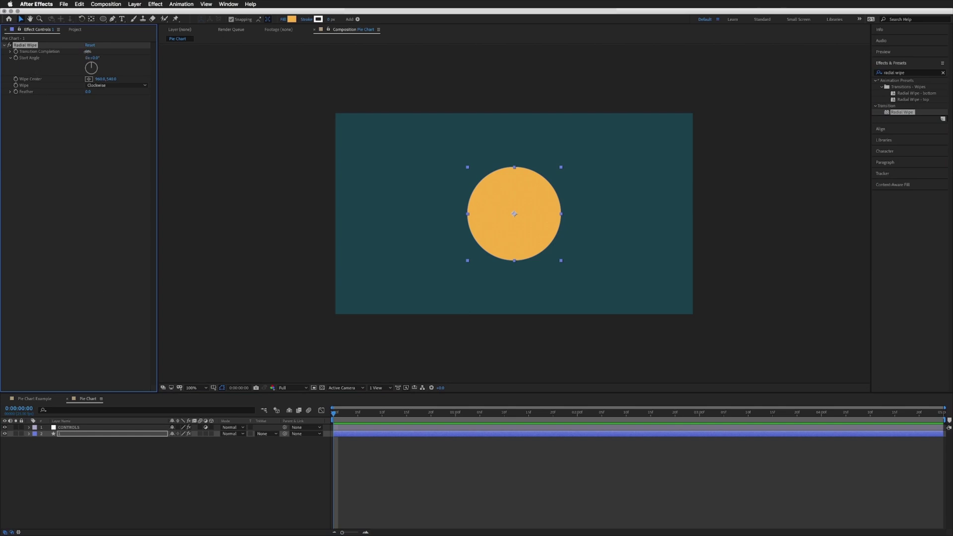
Set the Radial Wipe on layer 1 to Counterclockwise with a Transition Completion of about 89%
{"action": "left_click_drag", "start_coordinate": [88, 51], "coordinate": [105, 84]}
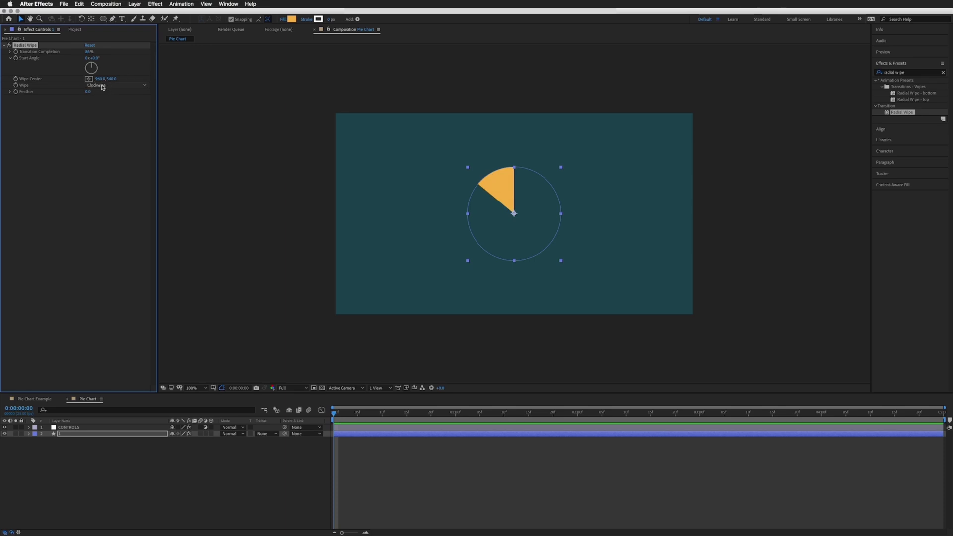
{"action": "left_click", "coordinate": [100, 85]}
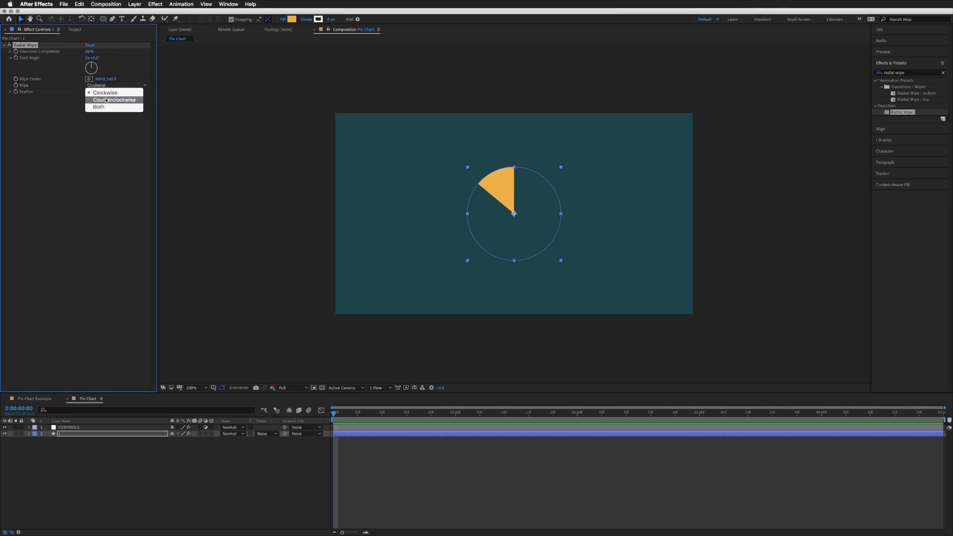
{"action": "left_click", "coordinate": [117, 101]}
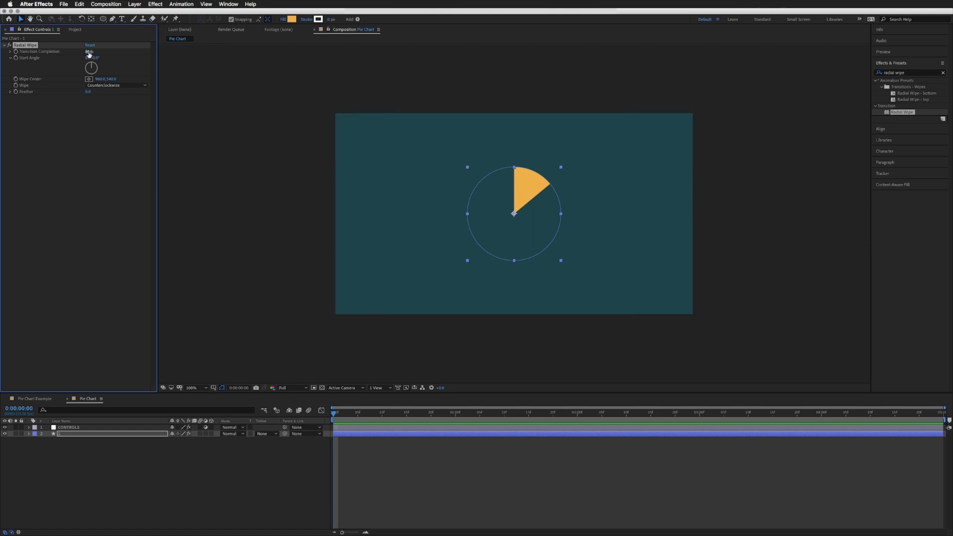
{"action": "left_click_drag", "start_coordinate": [89, 51], "coordinate": [76, 67]}
Reveal layer 1's Radial Wipe properties in the timeline and enable an expression on Transition Completion
{"action": "left_click", "coordinate": [70, 435]}
{"action": "left_click", "coordinate": [29, 434]}
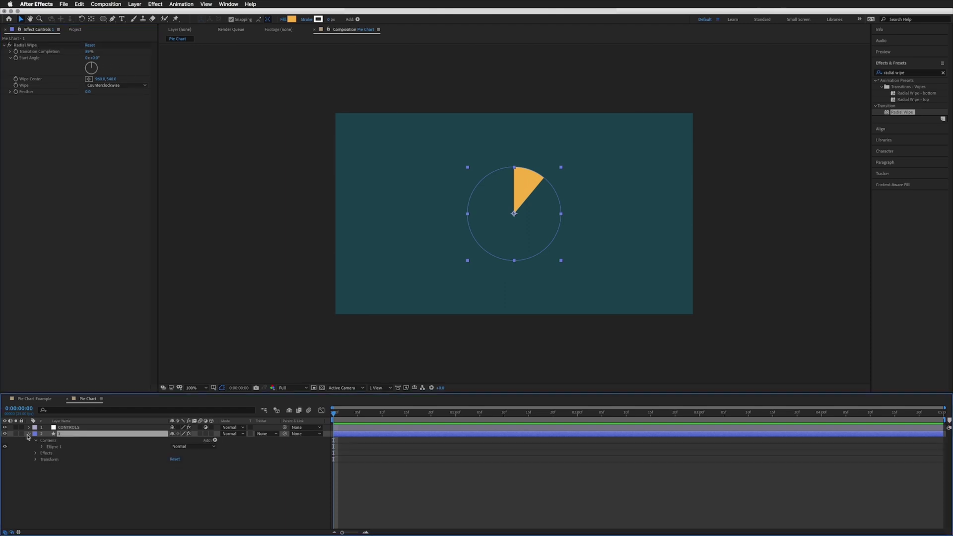
{"action": "left_click", "coordinate": [53, 447]}
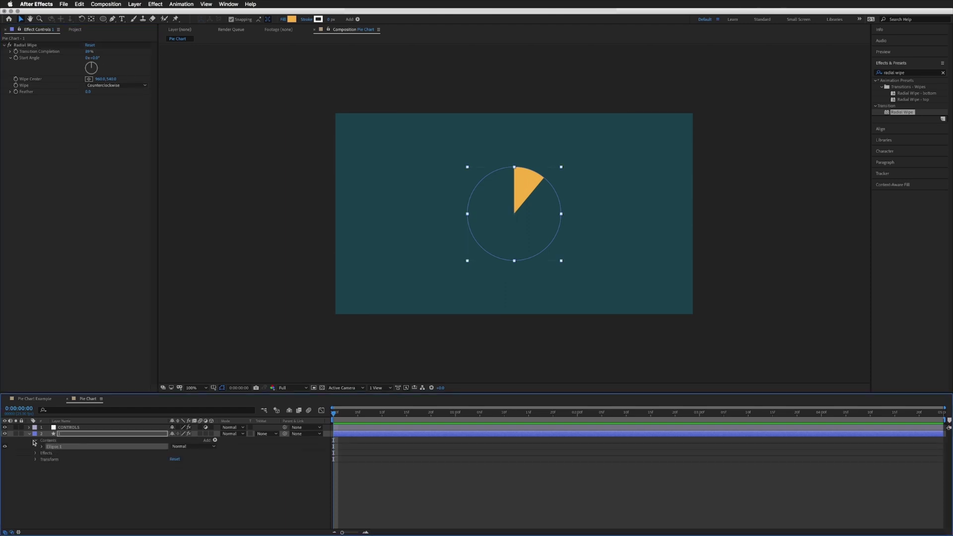
{"action": "left_click", "coordinate": [34, 441]}
{"action": "left_click", "coordinate": [36, 446]}
{"action": "left_click", "coordinate": [49, 453]}
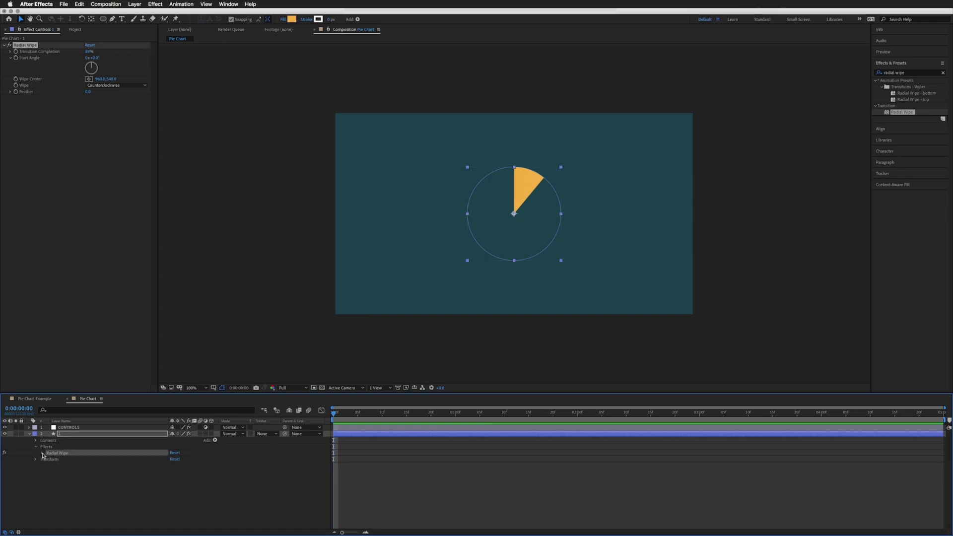
{"action": "left_click", "coordinate": [42, 453]}
{"action": "left_click", "coordinate": [75, 460]}
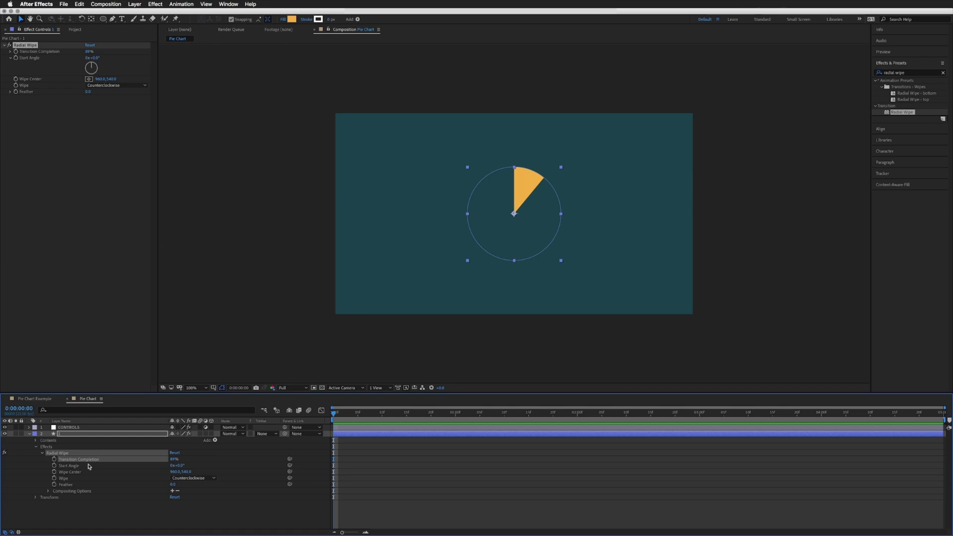
{"action": "left_click", "coordinate": [54, 460], "text": "alt"}
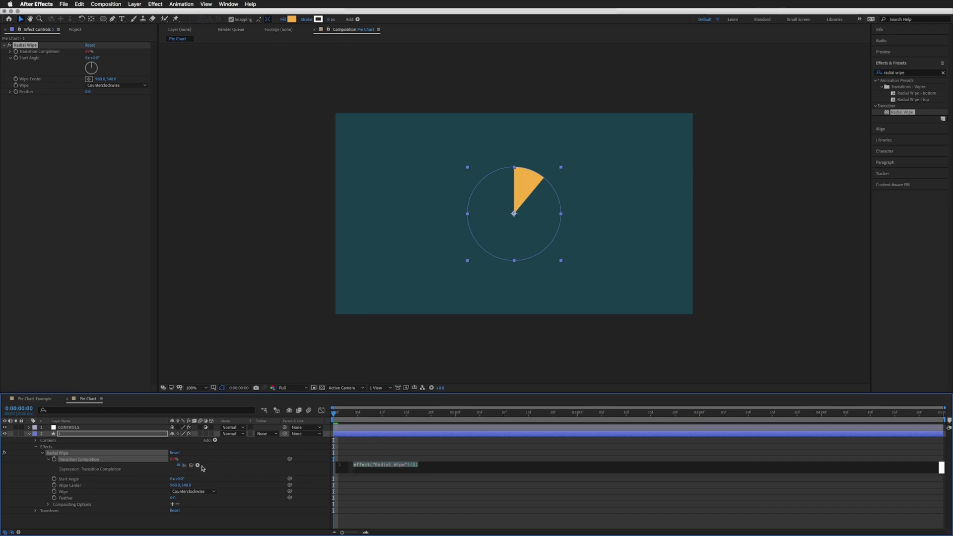
{"action": "left_click", "coordinate": [370, 447]}
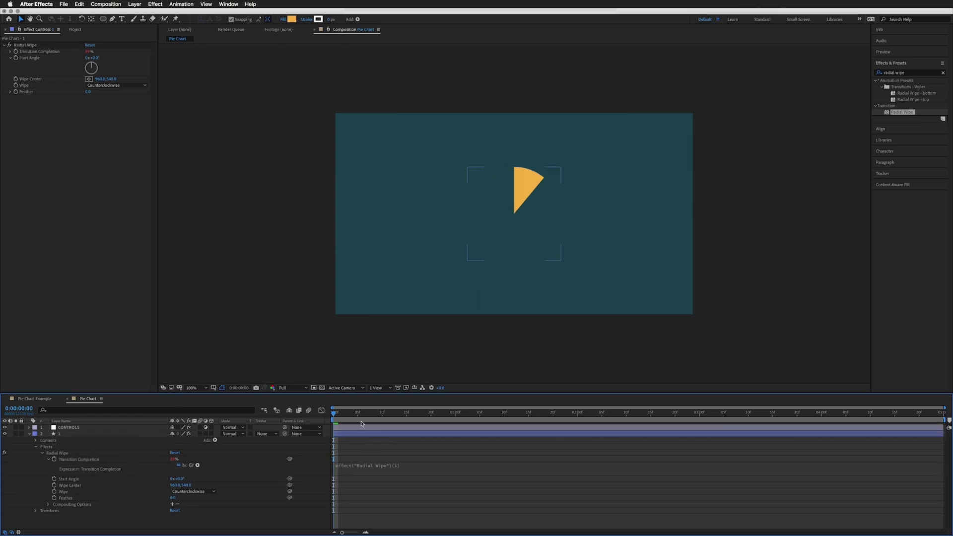
Replace layer 1's Transition Completion expression with a link to the Slider property of effect 1 on the CONTROLS layer
{"action": "left_click", "coordinate": [69, 427]}
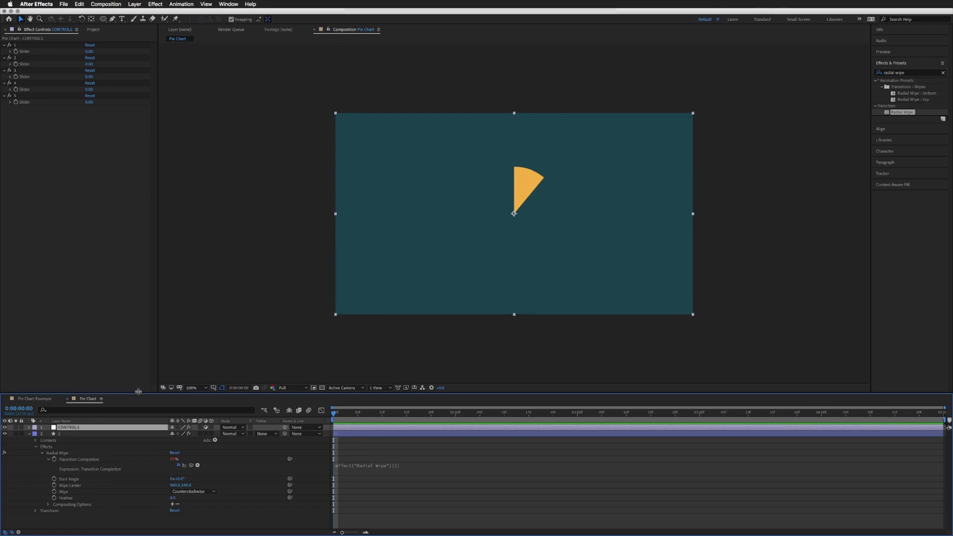
{"action": "left_click_drag", "start_coordinate": [137, 391], "coordinate": [139, 311]}
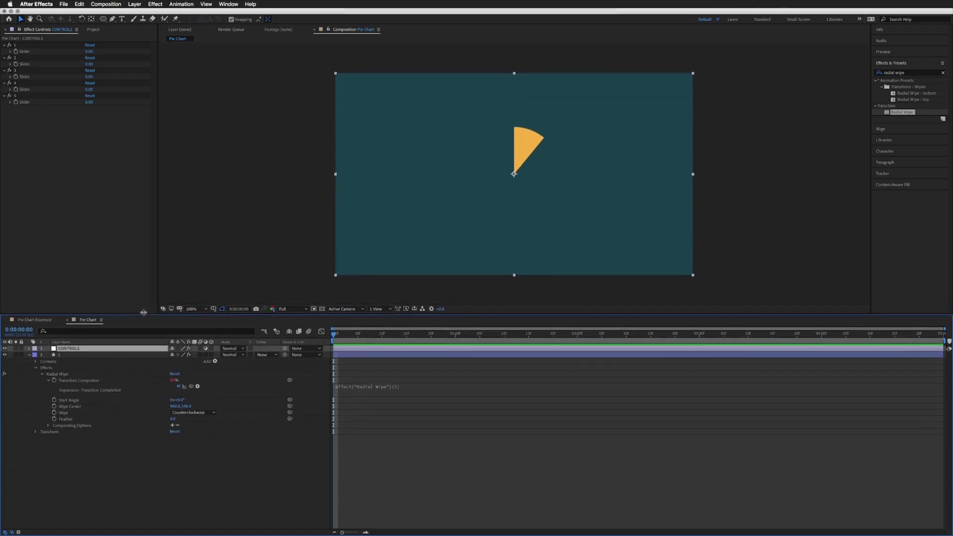
{"action": "left_click", "coordinate": [29, 346]}
{"action": "left_click", "coordinate": [36, 353]}
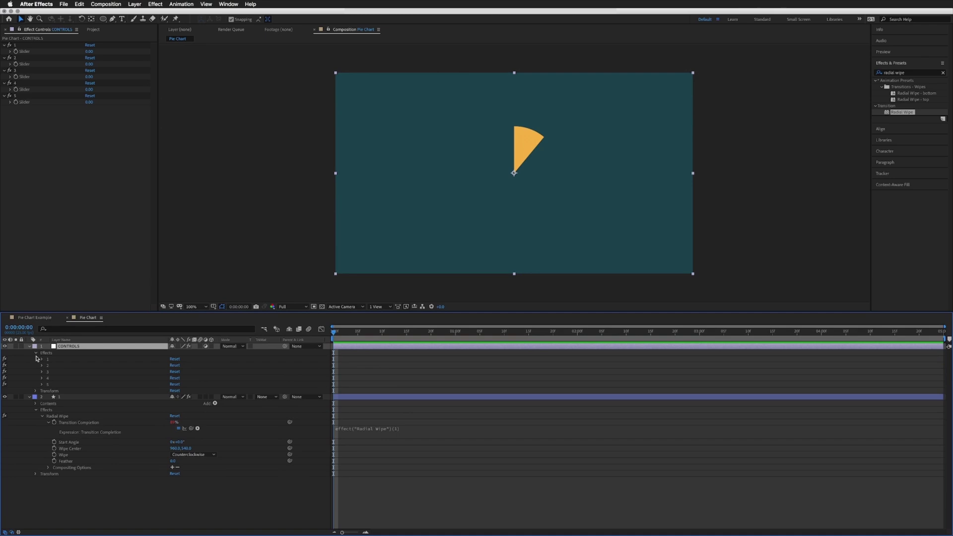
{"action": "left_click", "coordinate": [42, 358]}
{"action": "left_click", "coordinate": [64, 365]}
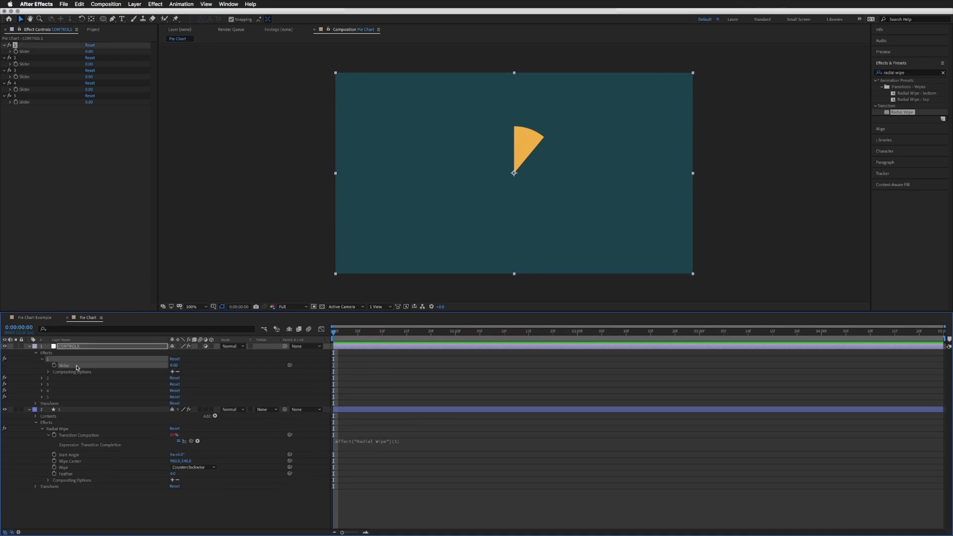
{"action": "left_click", "coordinate": [352, 442]}
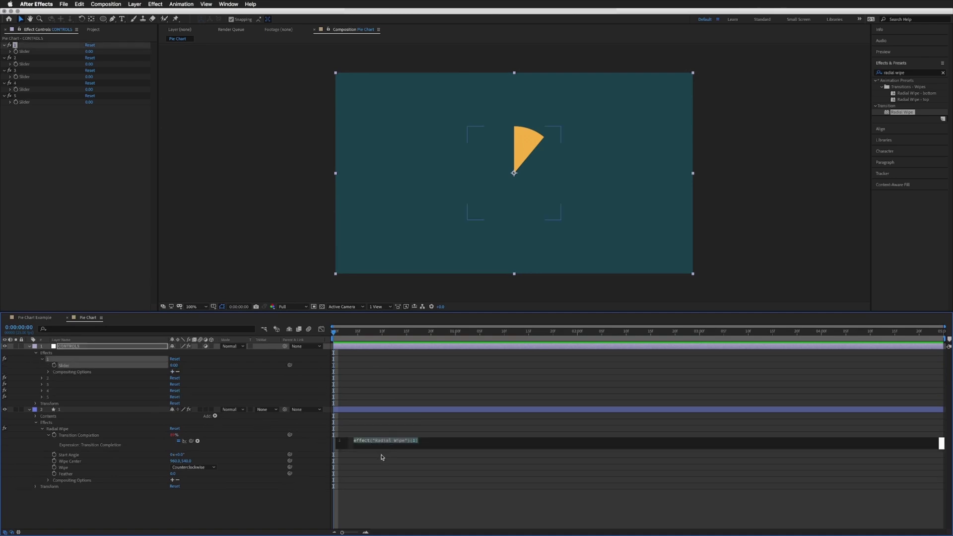
{"action": "key", "text": "BackSpace"}
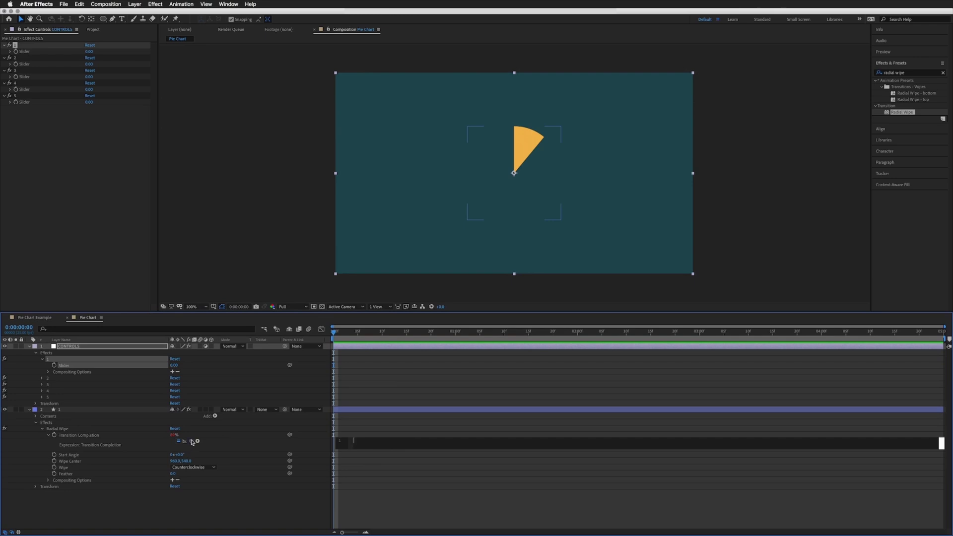
{"action": "left_click_drag", "start_coordinate": [192, 443], "coordinate": [68, 367]}
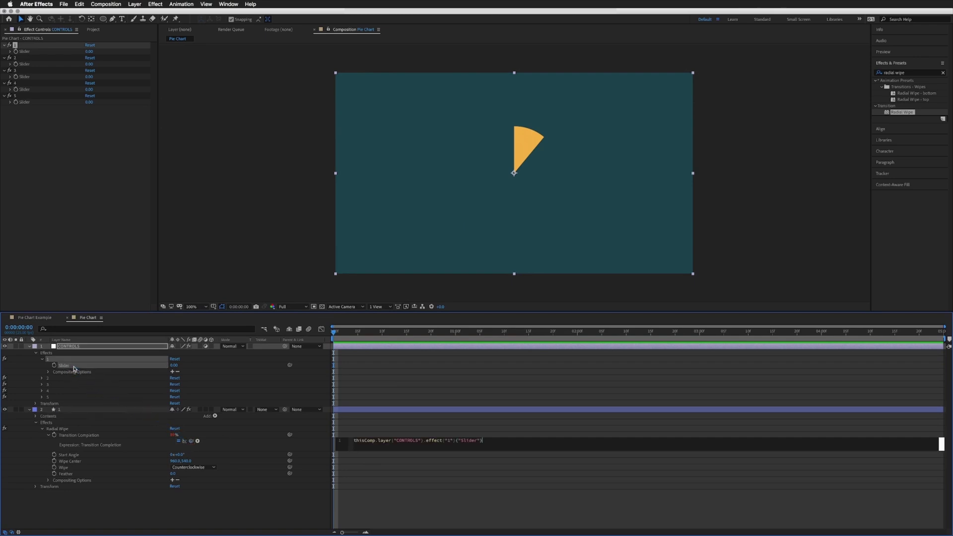
{"action": "left_click", "coordinate": [356, 424]}
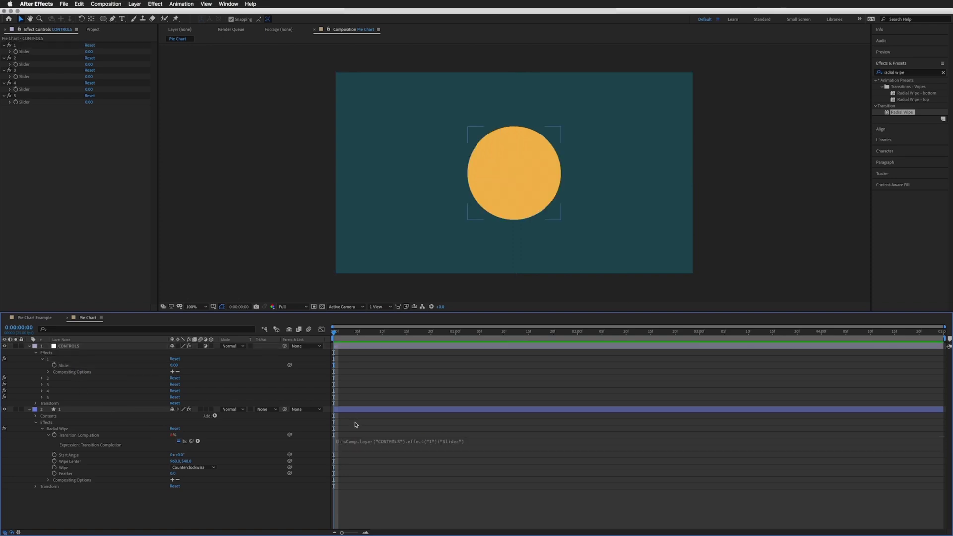
Test slider 1 on the CONTROLS layer by raising it to 100 and returning it to 0
{"action": "left_click", "coordinate": [65, 346]}
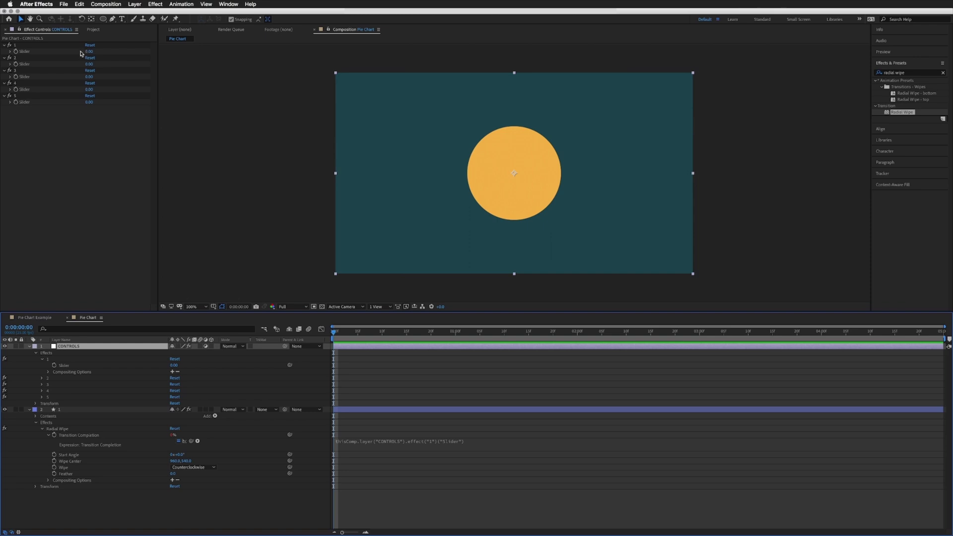
{"action": "left_click", "coordinate": [22, 45]}
{"action": "left_click_drag", "start_coordinate": [89, 51], "coordinate": [120, 49]}
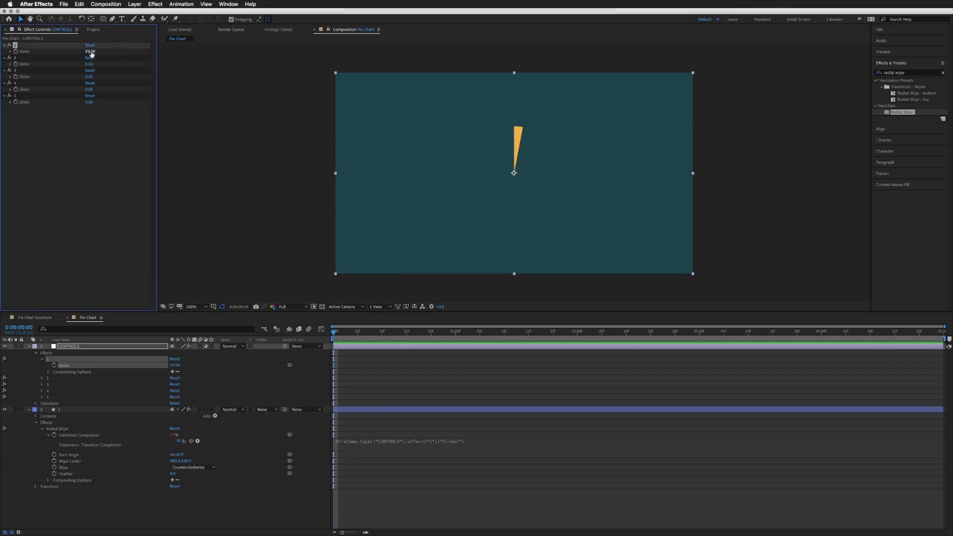
{"action": "left_click", "coordinate": [91, 51]}
{"action": "type", "text": "100"}
{"action": "key", "text": "Return"}
{"action": "left_click_drag", "start_coordinate": [88, 51], "coordinate": [54, 51]}
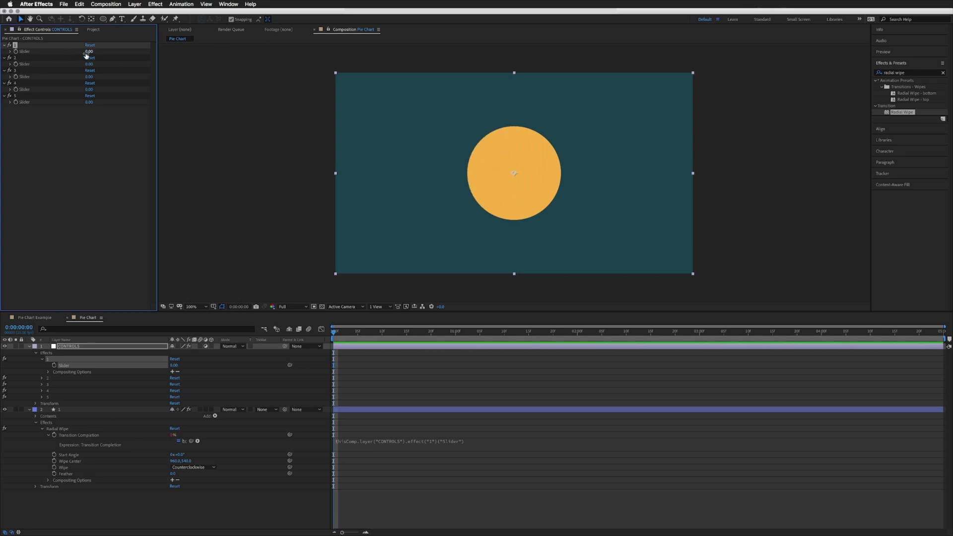
Edit the Transition Completion expression to store the slider link as variable s and return 100 - s
{"action": "left_click", "coordinate": [384, 441]}
{"action": "left_click", "coordinate": [355, 440]}
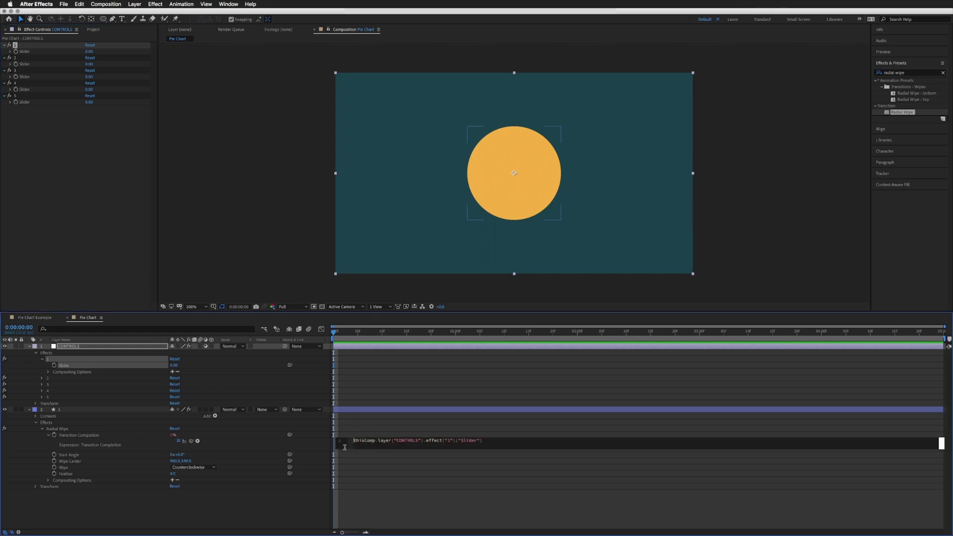
{"action": "type", "text": "s ="}
{"action": "left_click", "coordinate": [510, 440]}
{"action": "type", "text": ";"}
{"action": "key", "text": "Return"}
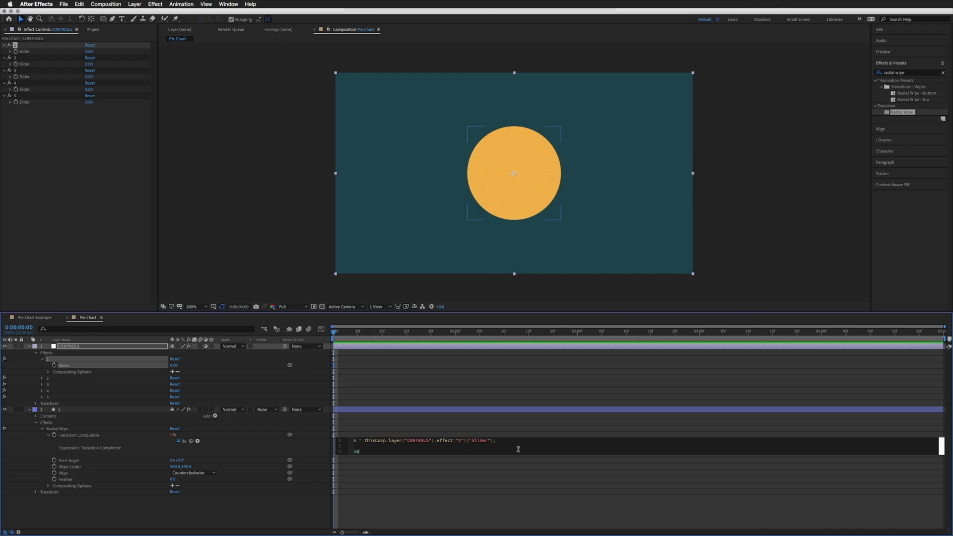
{"action": "type", "text": "180-"}
{"action": "type", "text": " s"}
{"action": "left_click", "coordinate": [399, 413]}
{"action": "left_click", "coordinate": [359, 453]}
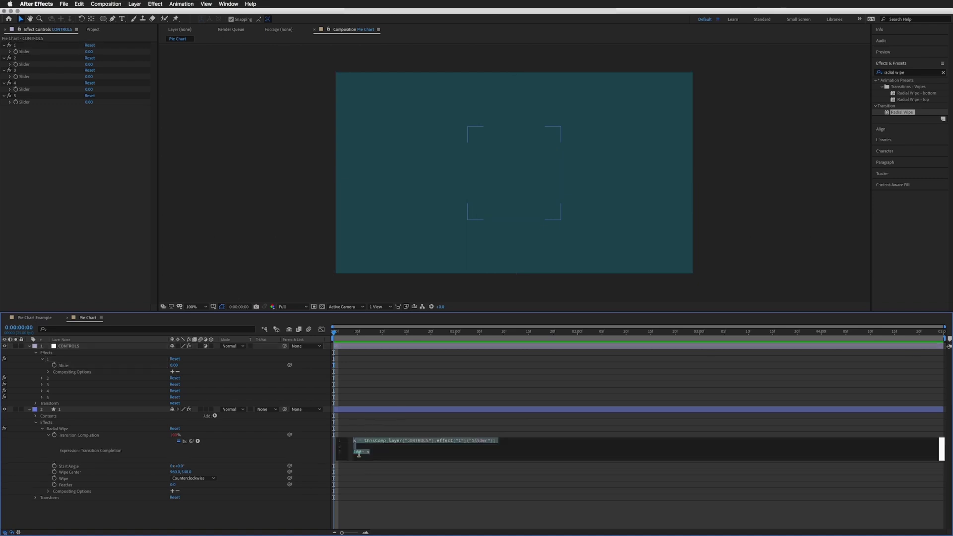
{"action": "left_click", "coordinate": [362, 451]}
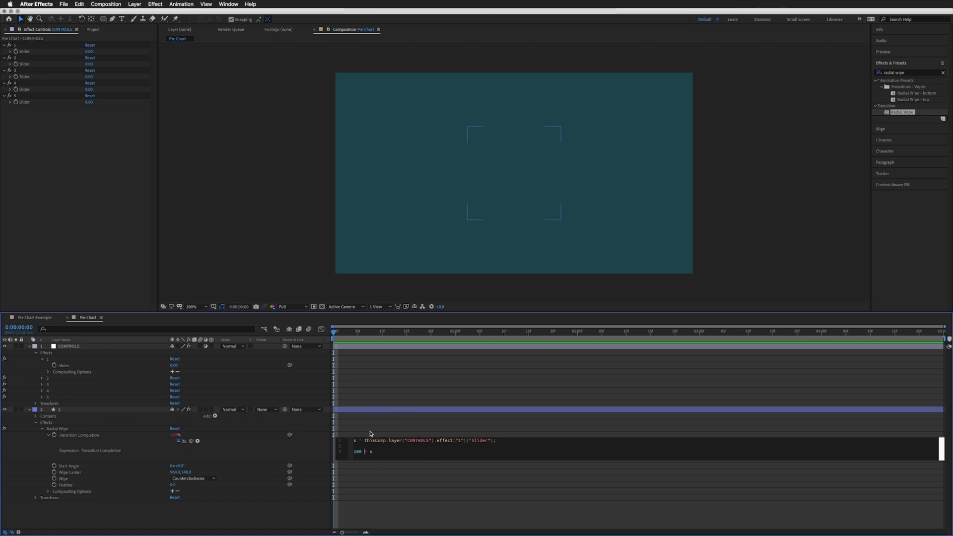
{"action": "left_click", "coordinate": [373, 426]}
Test the inverted wipe by raising slider 1 on the CONTROLS layer to 100 and lowering it to about 6
{"action": "left_click", "coordinate": [67, 347]}
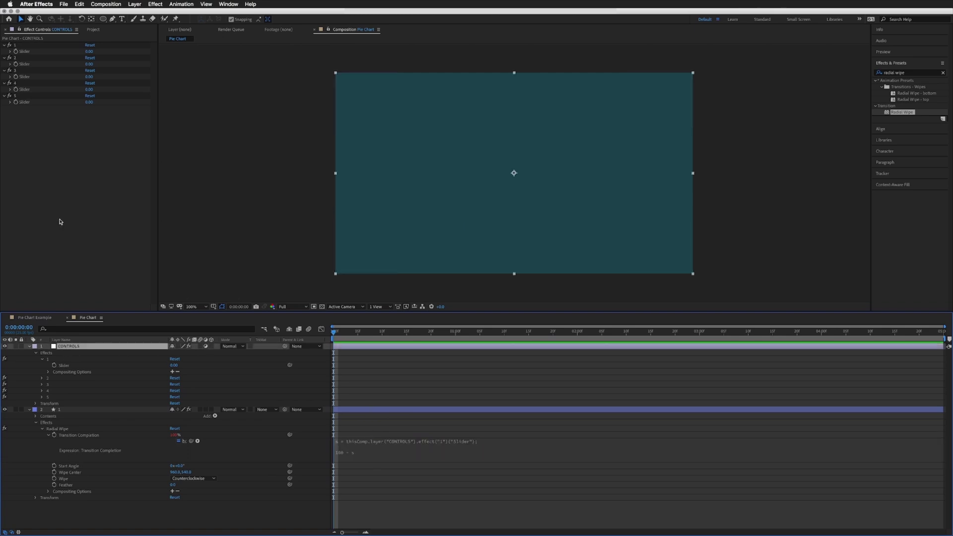
{"action": "left_click", "coordinate": [14, 45]}
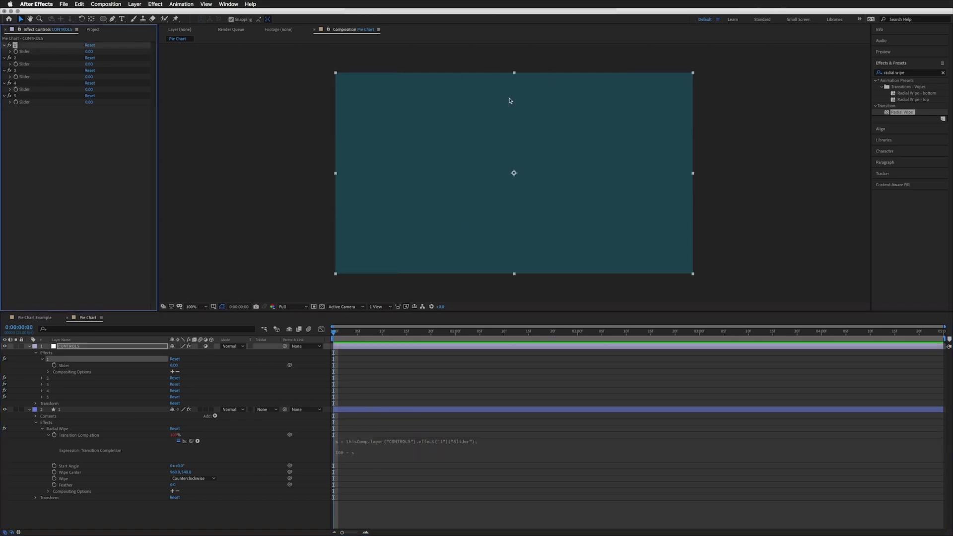
{"action": "left_click", "coordinate": [89, 52]}
{"action": "type", "text": "9"}
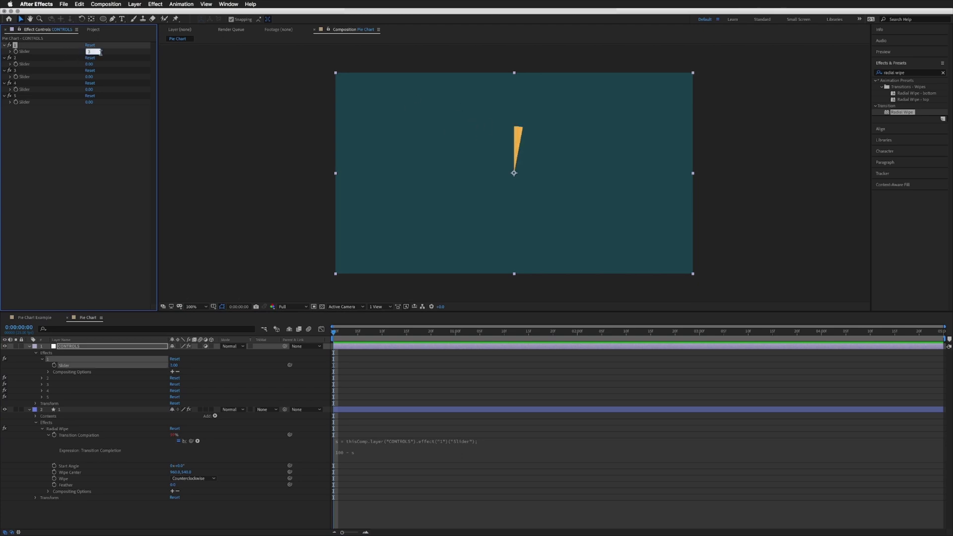
{"action": "type", "text": "40"}
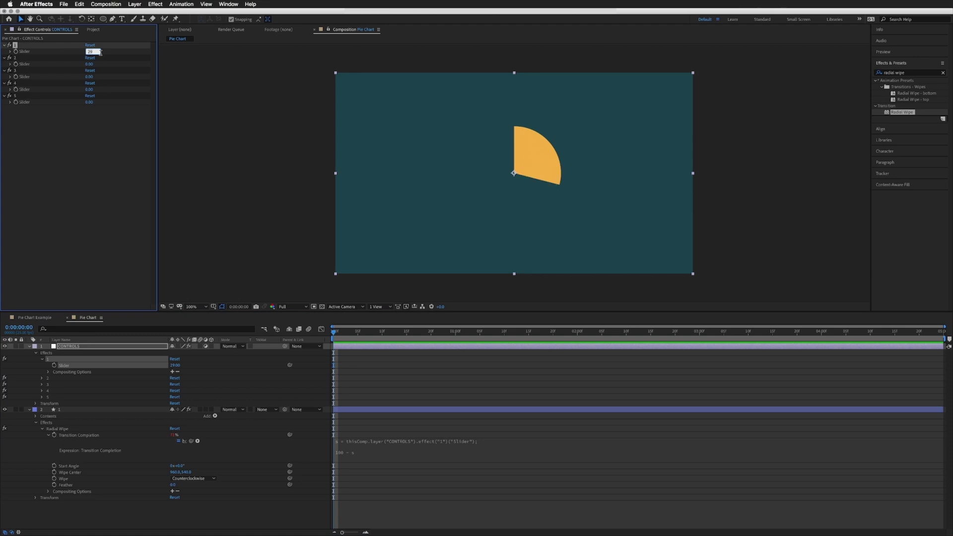
{"action": "type", "text": "90"}
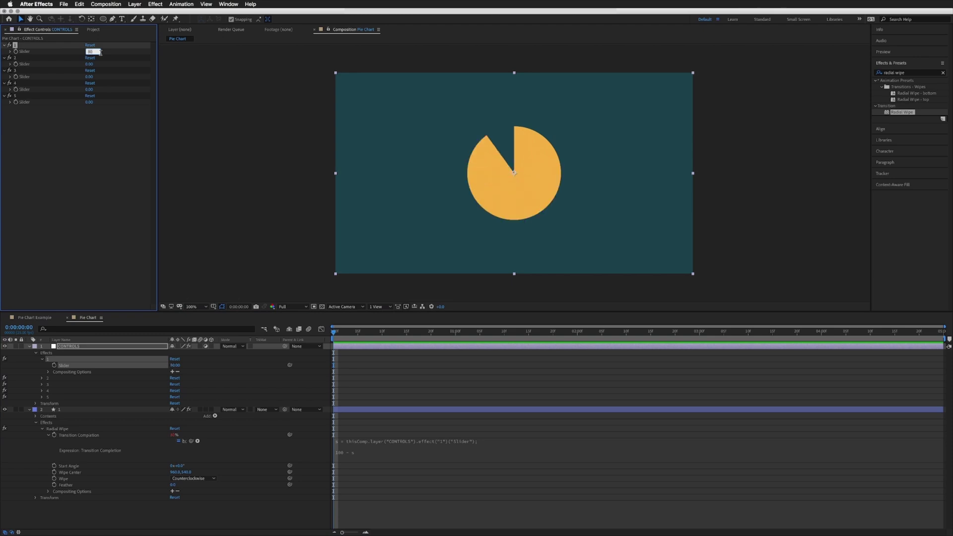
{"action": "key", "text": "Return"}
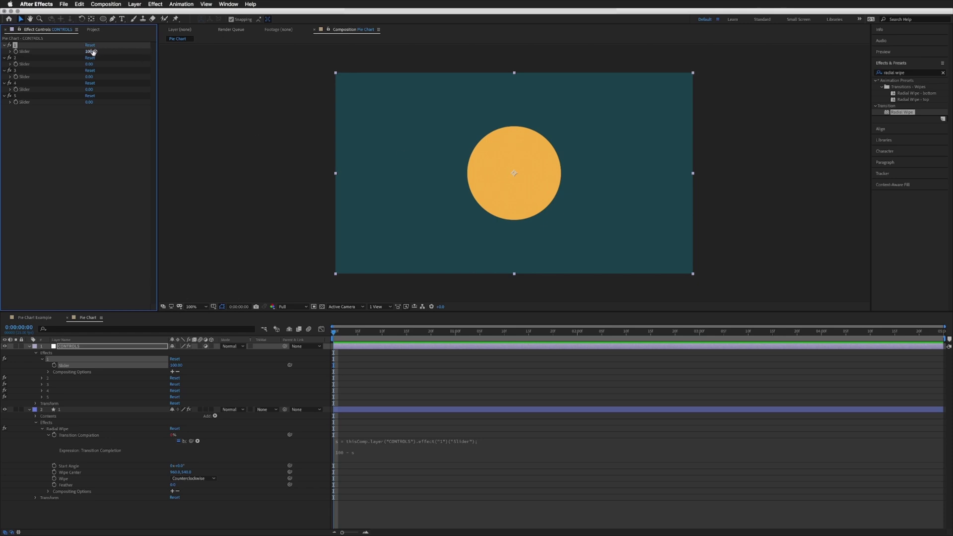
{"action": "left_click_drag", "start_coordinate": [98, 51], "coordinate": [88, 51]}
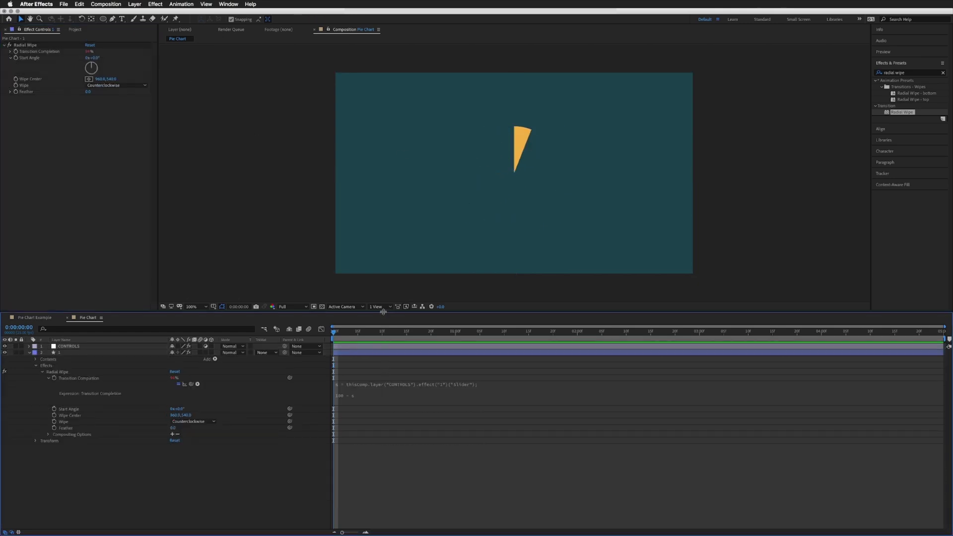
Replace "1" with name in the expression's effect reference so layer 1 uses the CONTROLS slider matching its layer name
{"action": "left_click_drag", "start_coordinate": [383, 318], "coordinate": [392, 360]}
{"action": "left_click", "coordinate": [381, 450]}
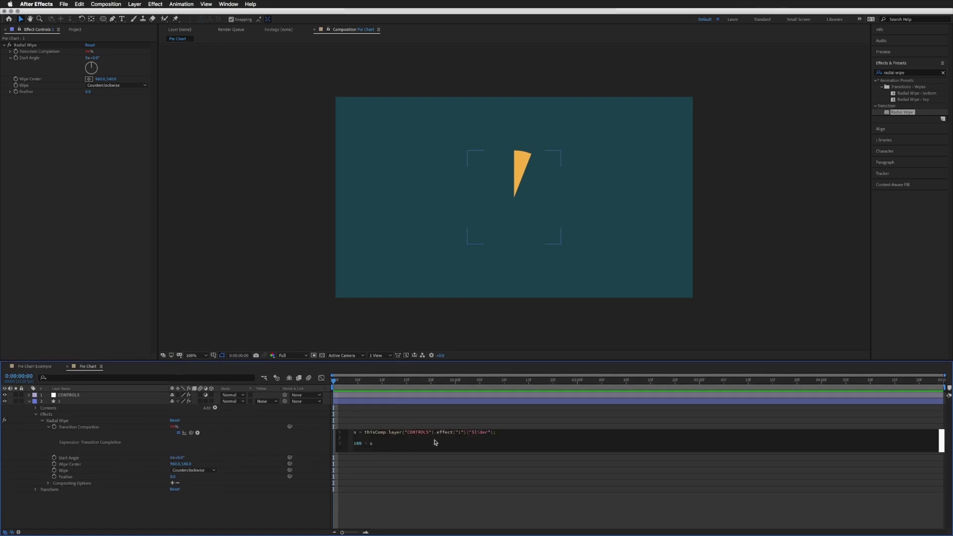
{"action": "double_click", "coordinate": [460, 433]}
{"action": "type", "text": "name"}
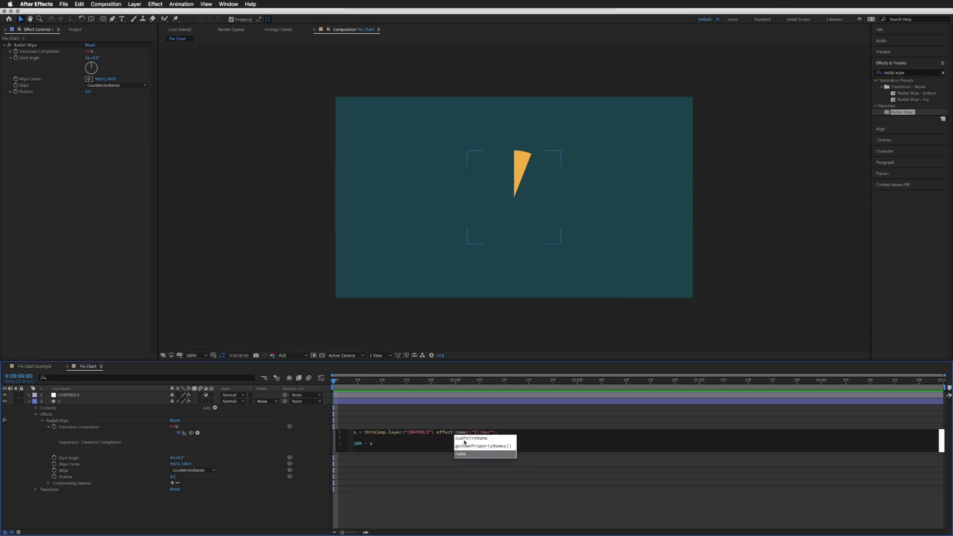
{"action": "left_click", "coordinate": [370, 404]}
{"action": "left_click", "coordinate": [369, 402]}
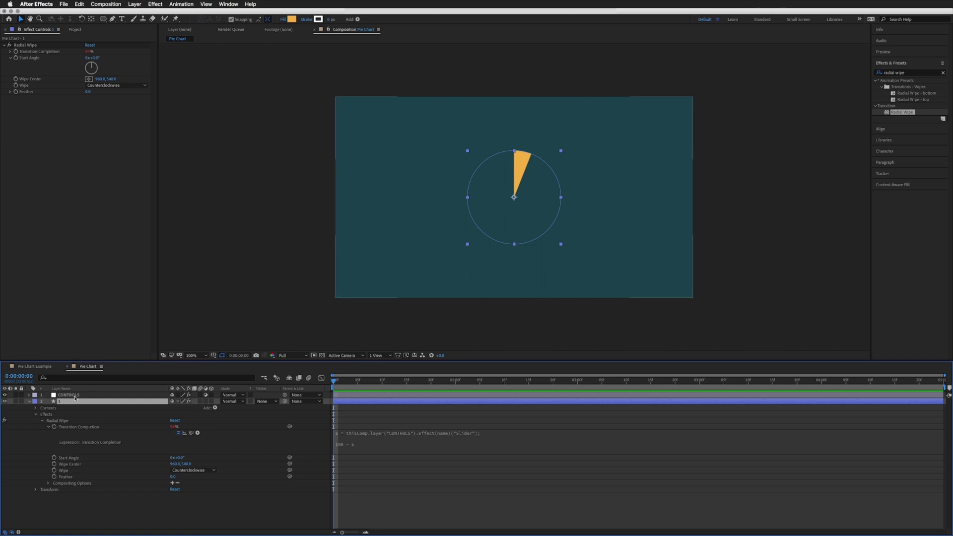
{"action": "left_click", "coordinate": [75, 395]}
{"action": "left_click", "coordinate": [15, 45]}
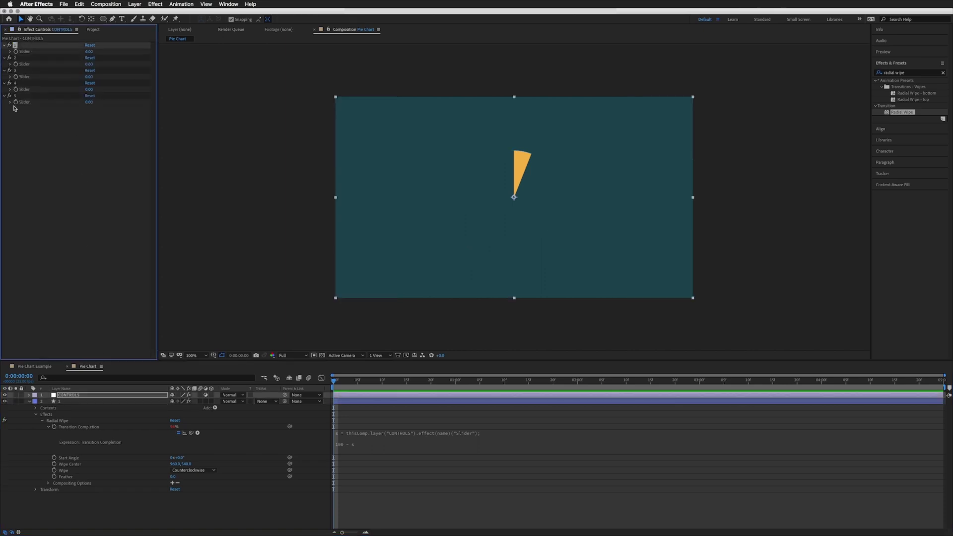
{"action": "left_click", "coordinate": [59, 403]}
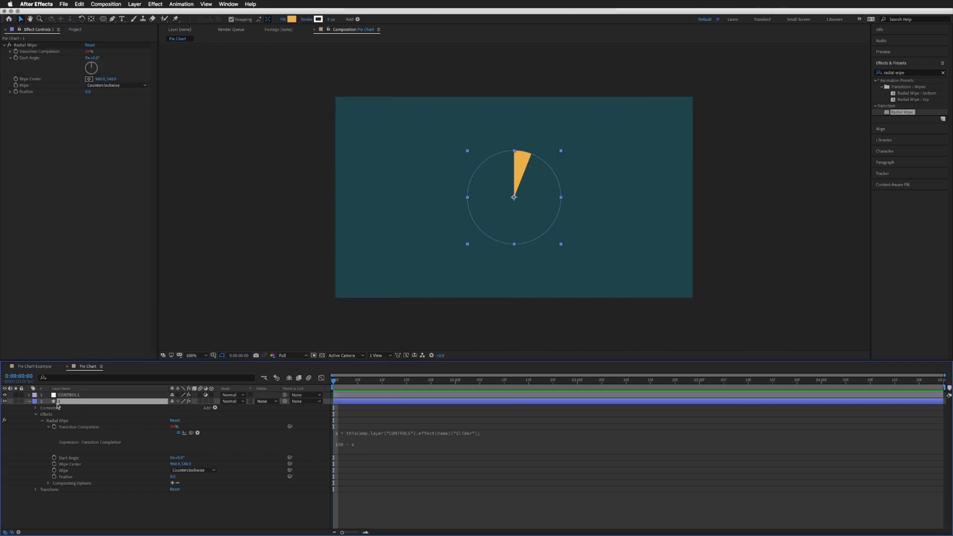
{"action": "key", "text": "super+d"}
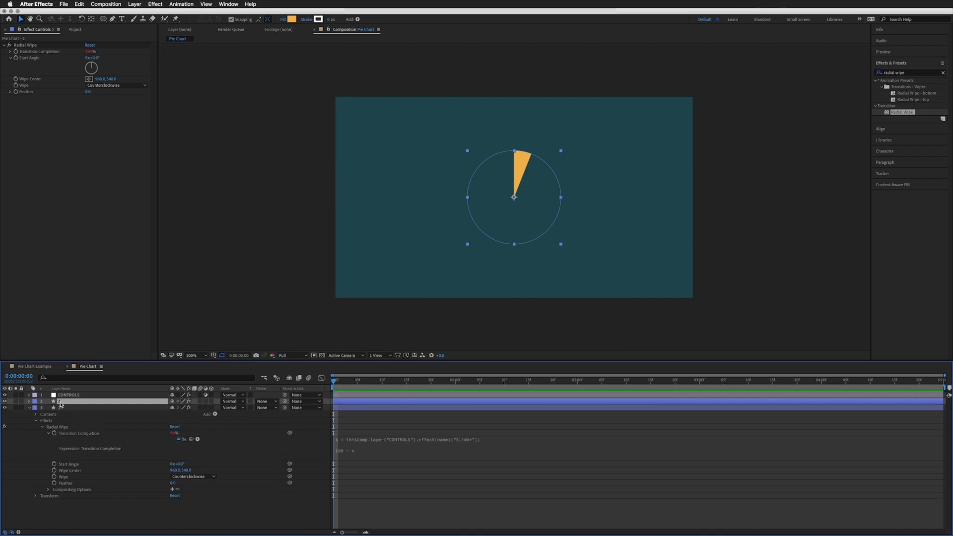
{"action": "left_click", "coordinate": [67, 396]}
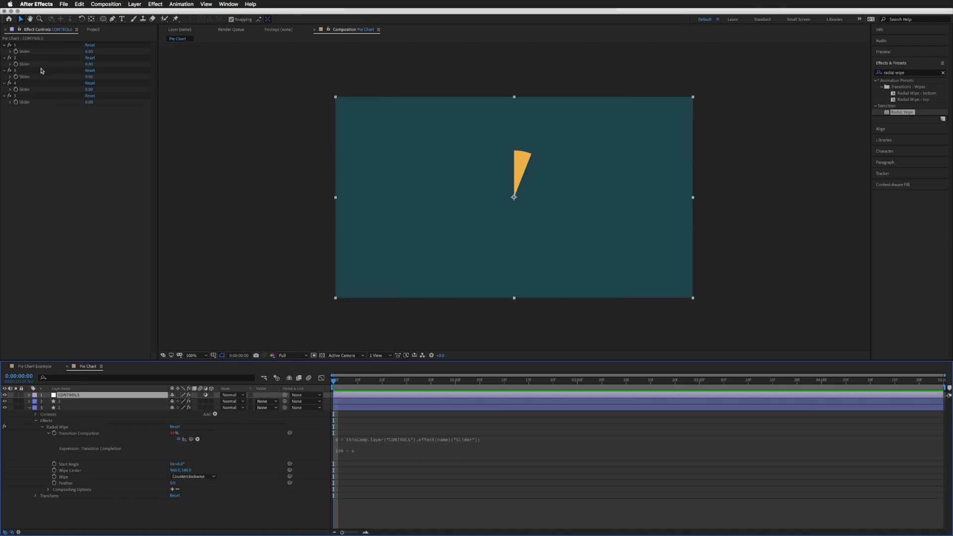
{"action": "left_click", "coordinate": [69, 401]}
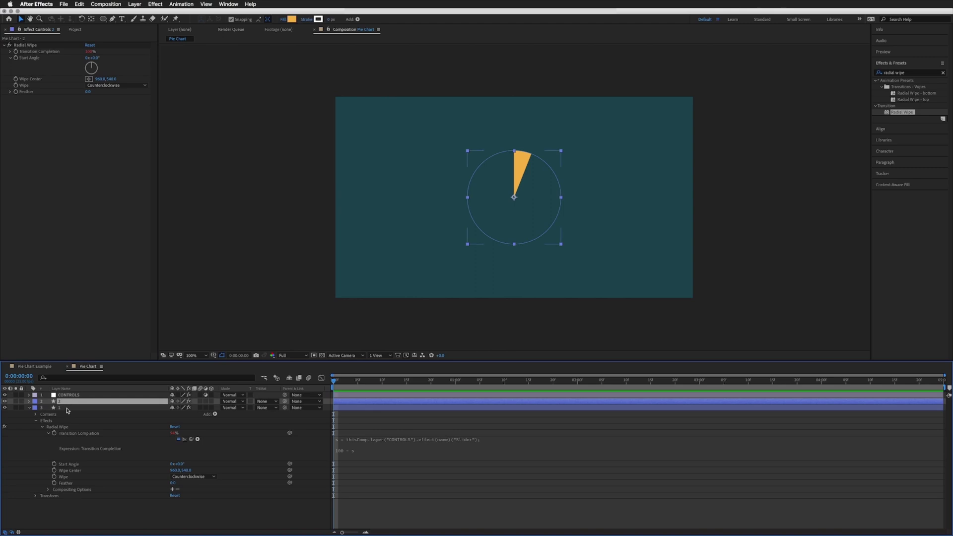
{"action": "key", "text": "Delete"}
{"action": "left_click", "coordinate": [442, 436]}
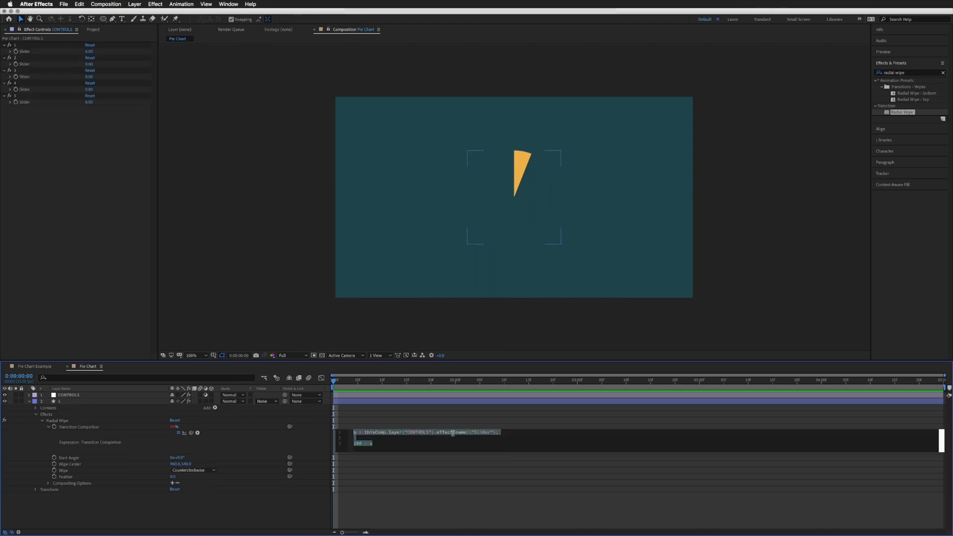
{"action": "left_click", "coordinate": [466, 432]}
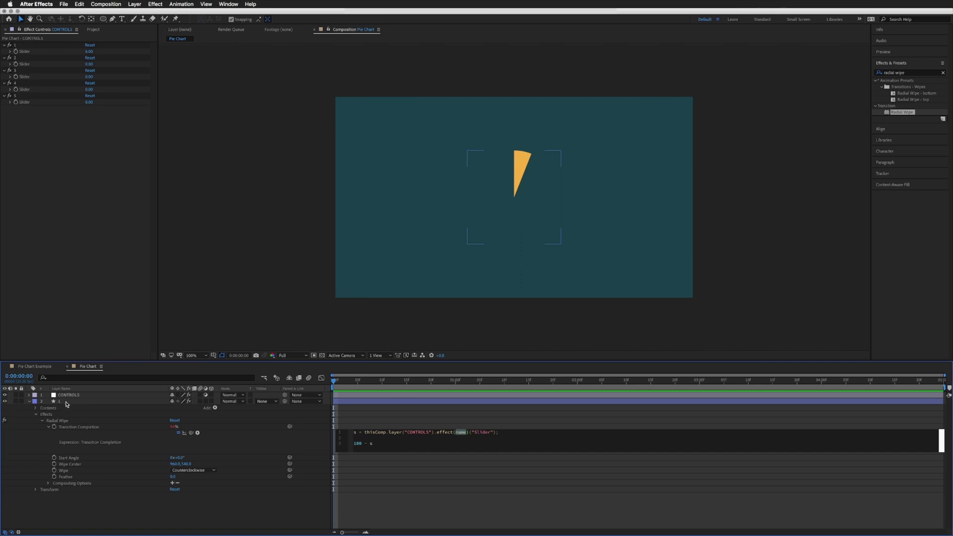
{"action": "left_click", "coordinate": [412, 412]}
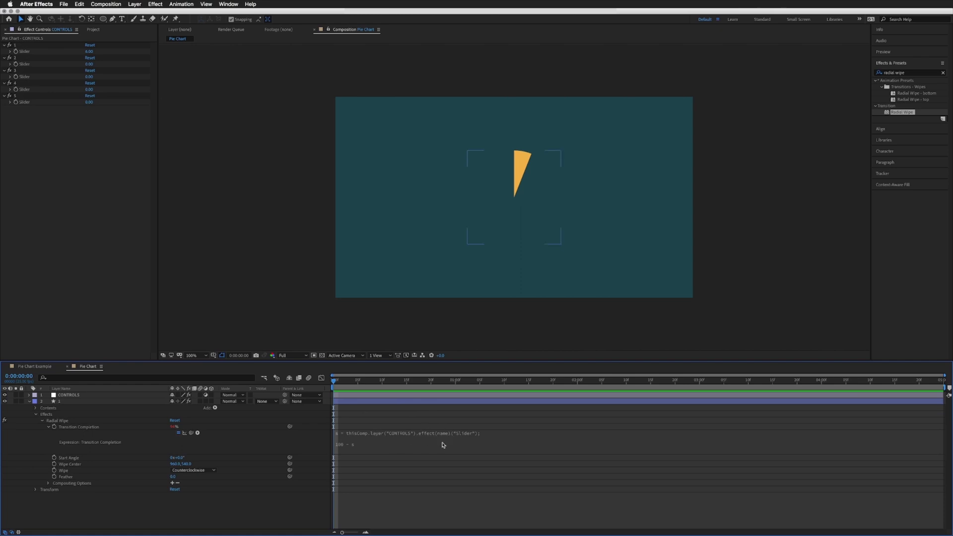
Duplicate layer 1 and change the duplicate's shape fill colour to cyan
{"action": "left_click", "coordinate": [64, 403]}
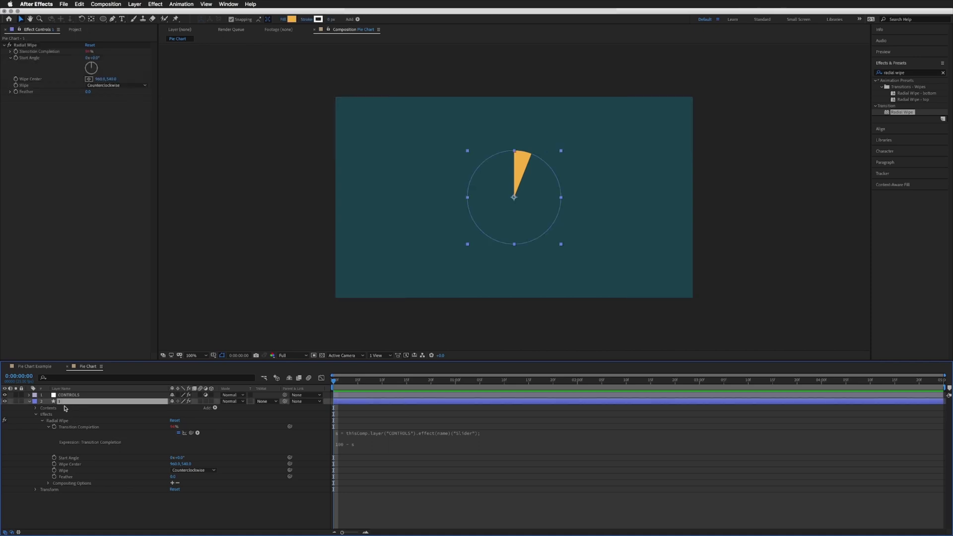
{"action": "key", "text": "super+d"}
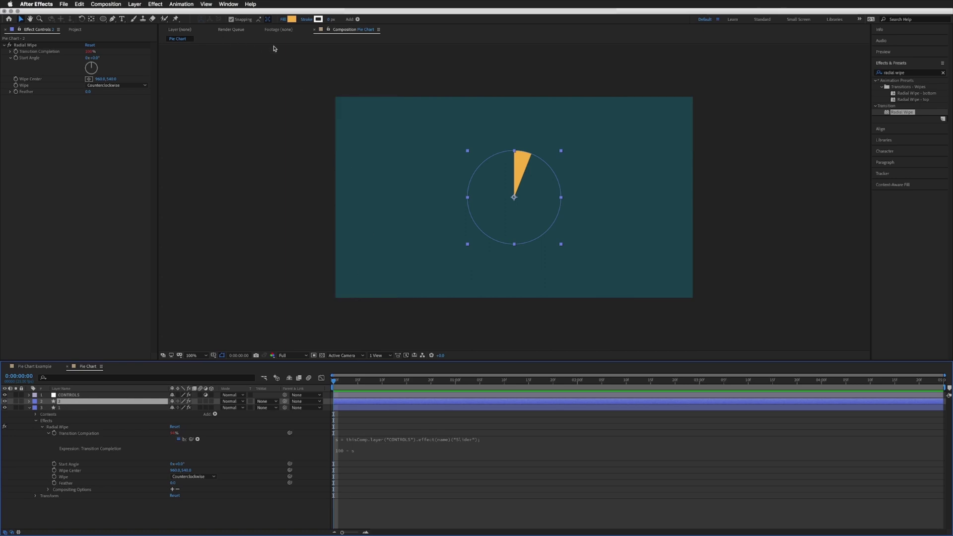
{"action": "left_click", "coordinate": [291, 19]}
{"action": "left_click", "coordinate": [201, 225]}
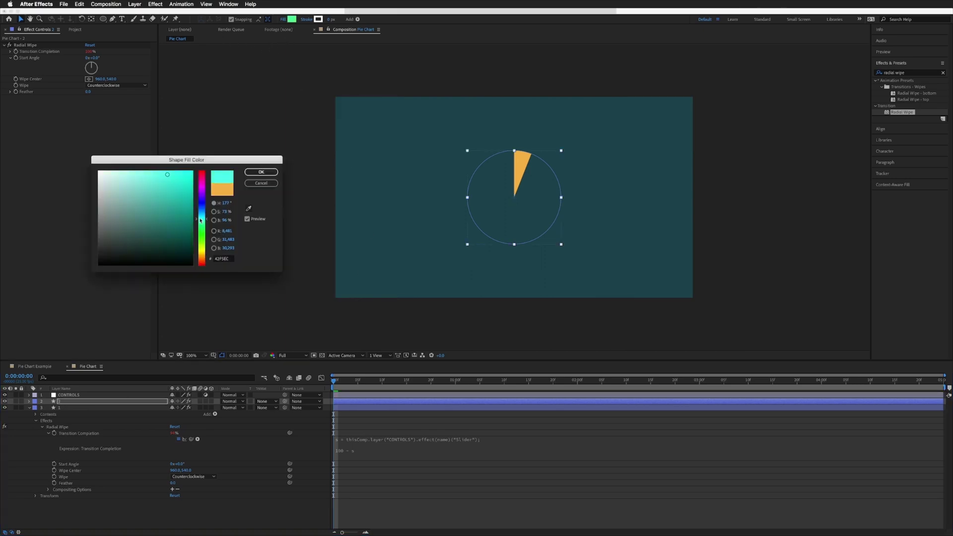
{"action": "left_click", "coordinate": [260, 172]}
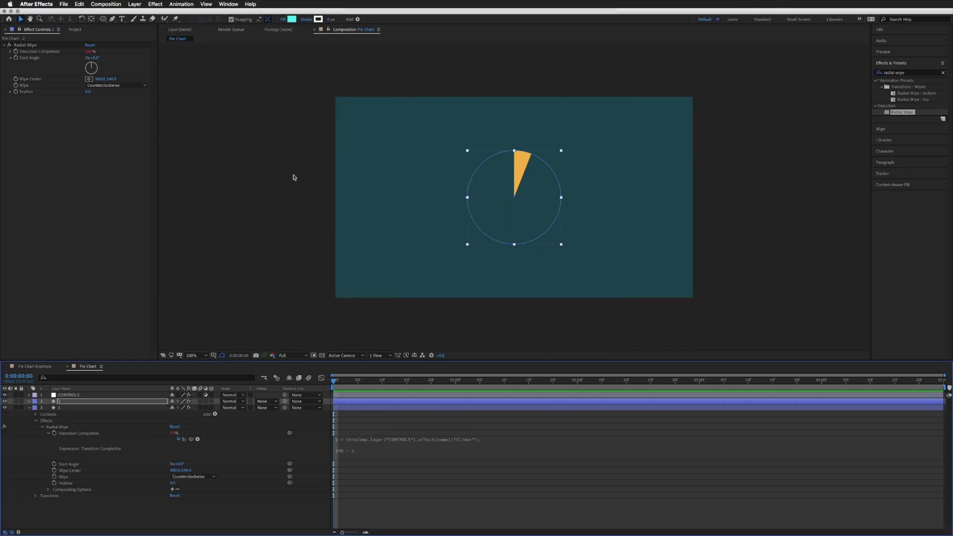
Raise slider 2 on the CONTROLS layer to try out the new slice, settling it at 5
{"action": "left_click", "coordinate": [70, 395]}
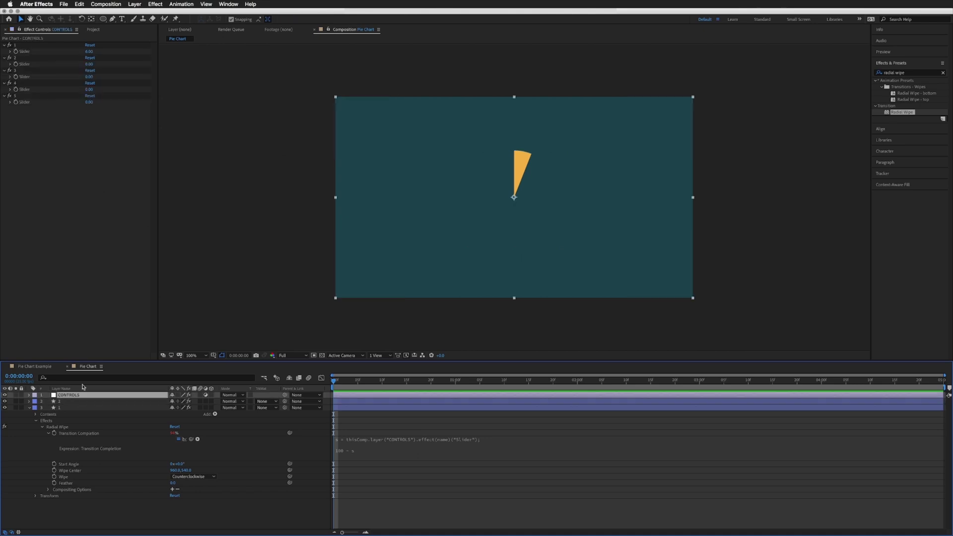
{"action": "left_click", "coordinate": [14, 58]}
{"action": "left_click", "coordinate": [89, 64]}
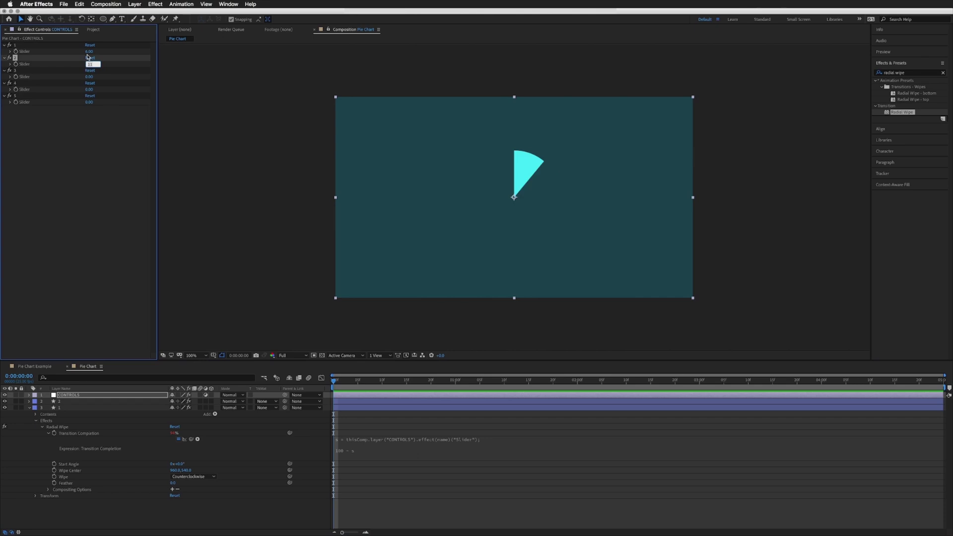
{"action": "key", "text": "Up"}
{"action": "key", "text": "Up"}
{"action": "key", "text": "Down"}
Adjust the Radial Wipe Start Angle of layer 2 to about 21° so its slice begins where the orange slice ends
{"action": "left_click", "coordinate": [61, 402]}
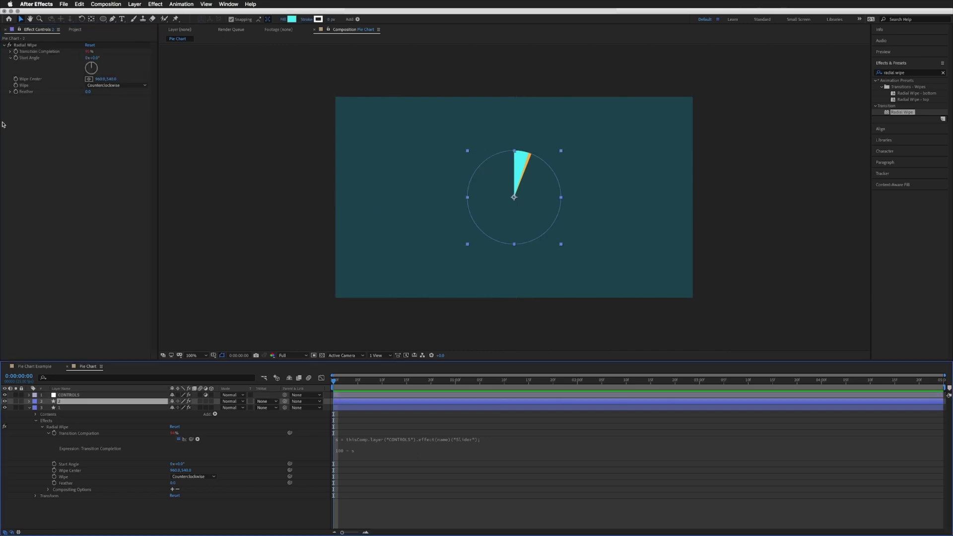
{"action": "left_click", "coordinate": [27, 61]}
{"action": "left_click", "coordinate": [96, 58]}
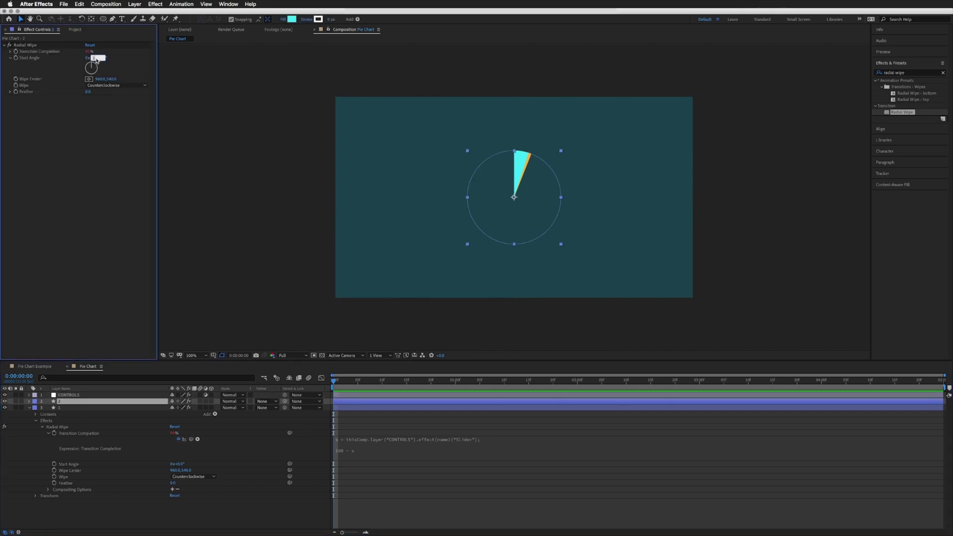
{"action": "key", "text": "Up"}
{"action": "key", "text": "Up"}
{"action": "key", "text": "Up"}
{"action": "key", "text": "Up"}
{"action": "key", "text": "Up"}
{"action": "key", "text": "Up"}
{"action": "key", "text": "Up"}
{"action": "key", "text": "Up"}
{"action": "key", "text": "Up"}
{"action": "key", "text": "Up"}
{"action": "key", "text": "Up"}
{"action": "key", "text": "Up"}
{"action": "key", "text": "Up"}
{"action": "key", "text": "Up"}
{"action": "key", "text": "Up"}
{"action": "key", "text": "Up"}
{"action": "key", "text": "Up"}
{"action": "key", "text": "Up"}
{"action": "key", "text": "Up"}
{"action": "key", "text": "Up"}
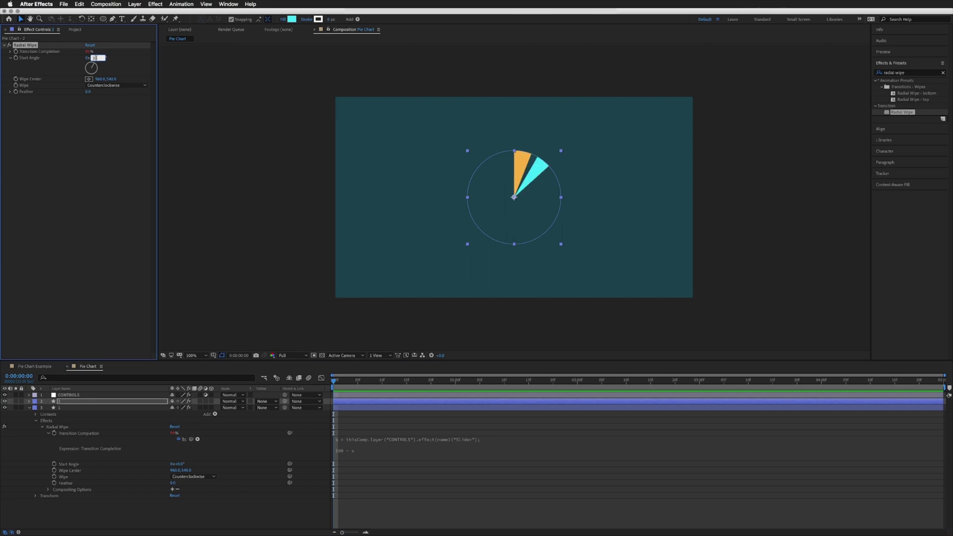
{"action": "key", "text": "Down"}
{"action": "key", "text": "Down"}
{"action": "key", "text": "Down"}
{"action": "key", "text": "Down"}
{"action": "key", "text": "Down"}
{"action": "key", "text": "Down"}
{"action": "key", "text": "Down"}
{"action": "key", "text": "Down"}
{"action": "key", "text": "Return"}
{"action": "key", "text": "F2"}
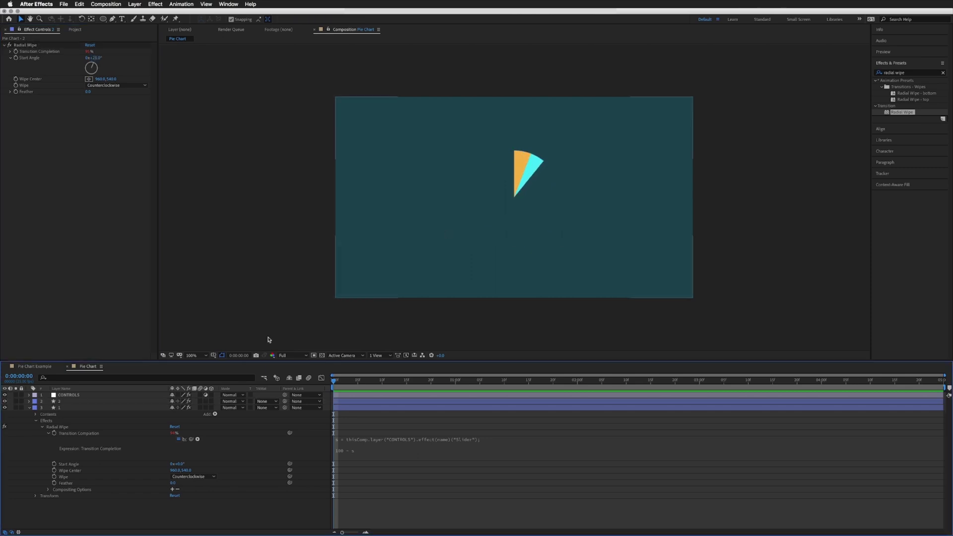
Test slider 1 on the CONTROLS layer by lowering and raising it slightly around 6, ending at 6
{"action": "left_click", "coordinate": [69, 395]}
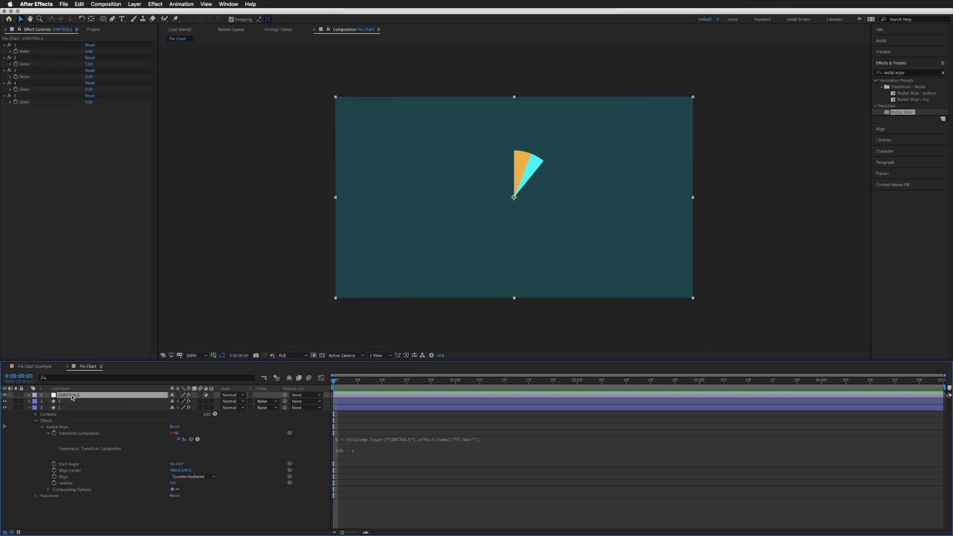
{"action": "left_click", "coordinate": [18, 46]}
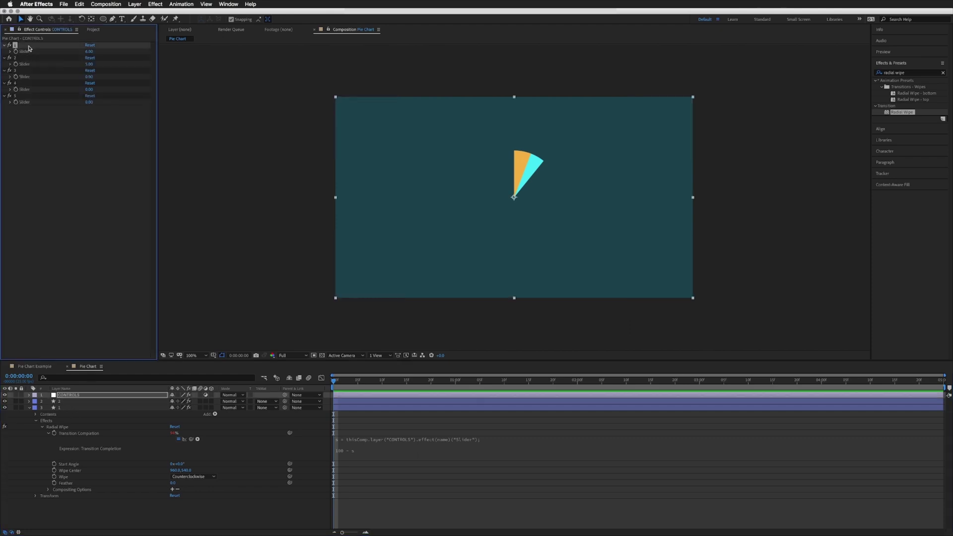
{"action": "left_click", "coordinate": [90, 51]}
{"action": "key", "text": "Down"}
{"action": "key", "text": "Down"}
{"action": "key", "text": "Up"}
{"action": "key", "text": "Up"}
{"action": "key", "text": "Down"}
{"action": "key", "text": "Down"}
{"action": "key", "text": "Up"}
{"action": "key", "text": "Up"}
Enlarge the timeline area and reveal the Radial Wipe properties of layers 2 and 1 together
{"action": "left_click", "coordinate": [40, 401]}
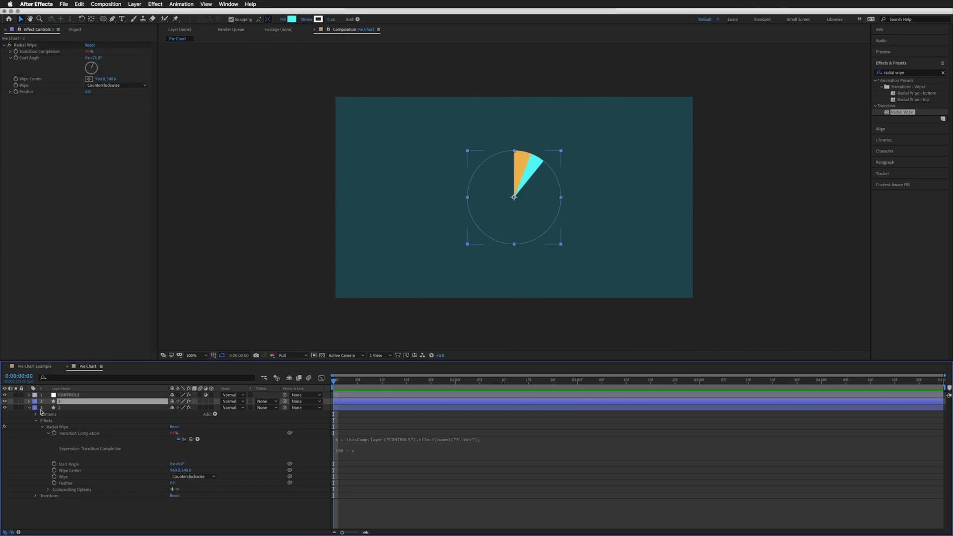
{"action": "left_click", "coordinate": [30, 407]}
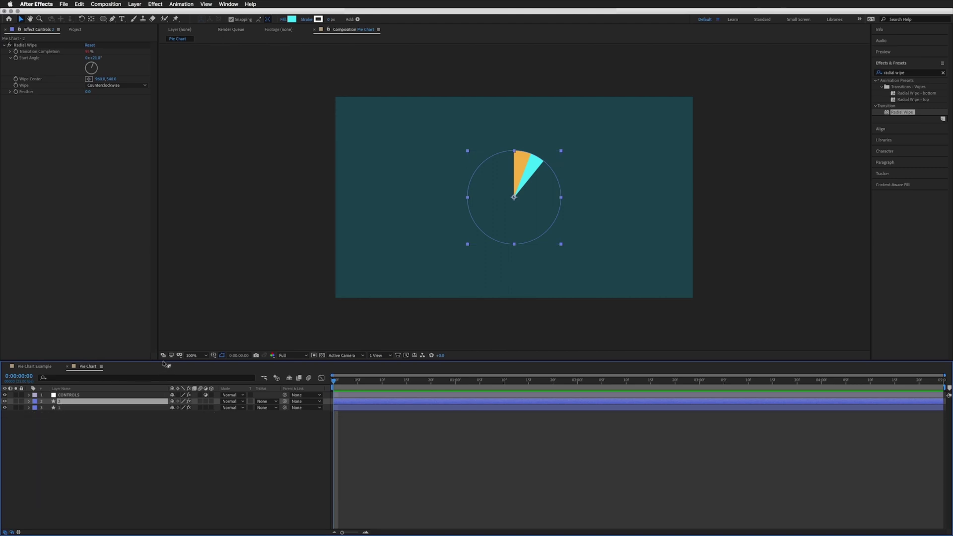
{"action": "left_click_drag", "start_coordinate": [163, 360], "coordinate": [164, 319]}
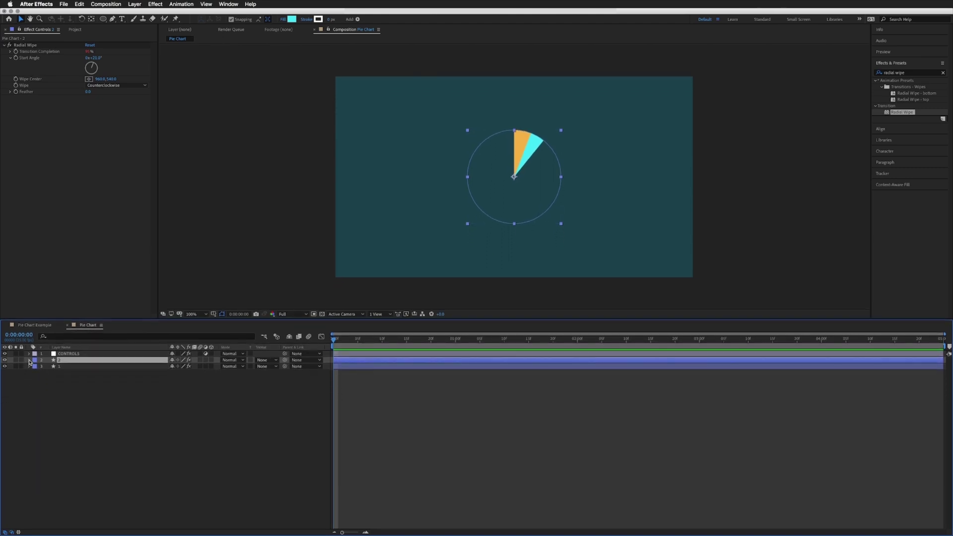
{"action": "left_click", "coordinate": [29, 359]}
{"action": "left_click", "coordinate": [35, 373]}
{"action": "left_click", "coordinate": [43, 379]}
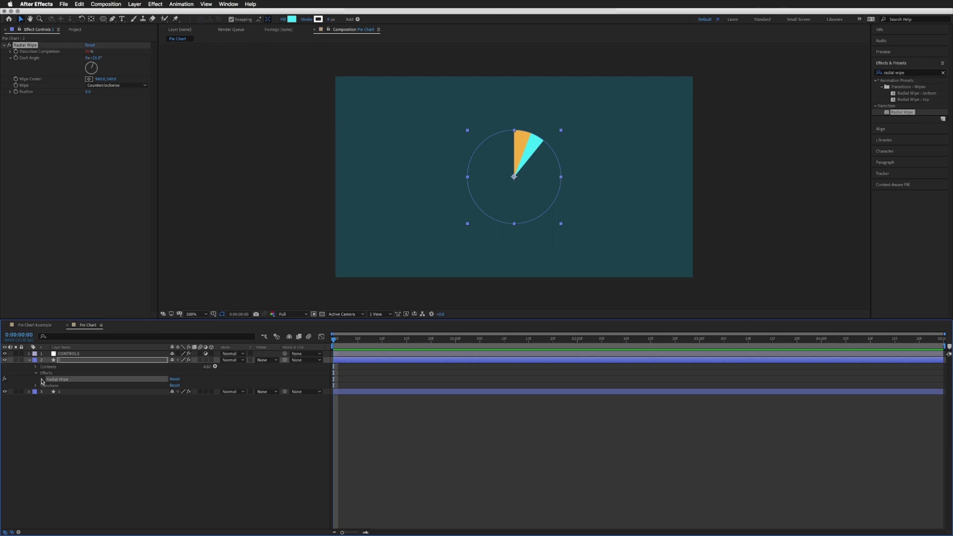
{"action": "left_click", "coordinate": [43, 380]}
{"action": "left_click", "coordinate": [71, 393]}
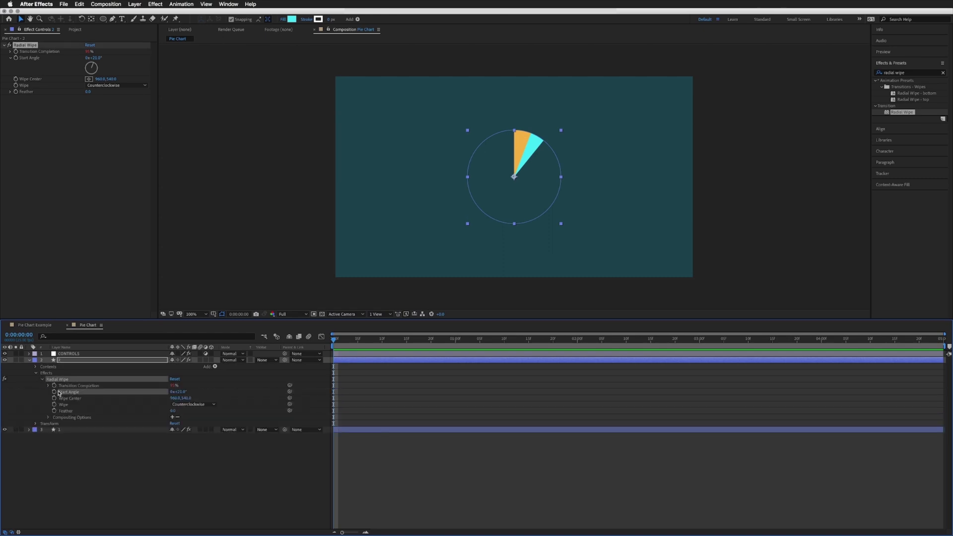
{"action": "left_click", "coordinate": [55, 430]}
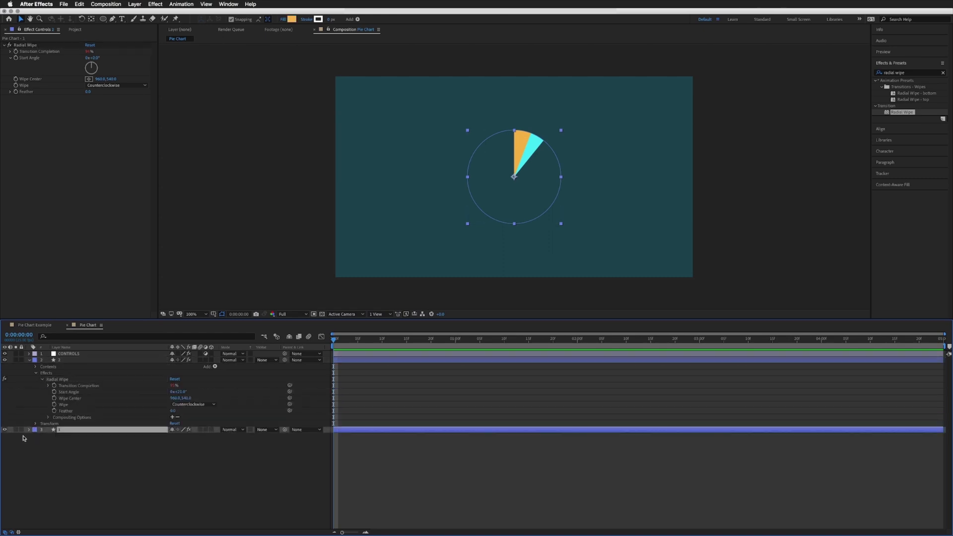
{"action": "left_click", "coordinate": [29, 429]}
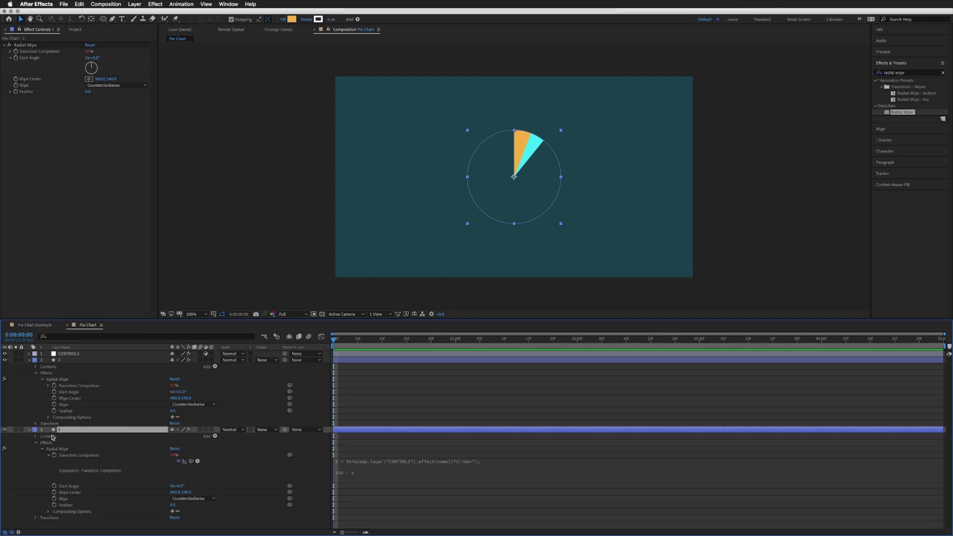
{"action": "left_click", "coordinate": [58, 450]}
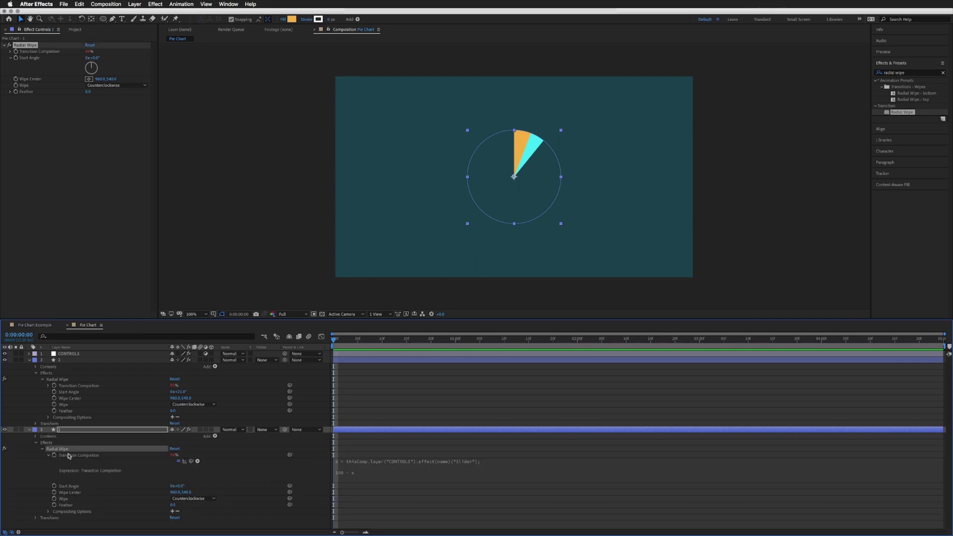
{"action": "left_click", "coordinate": [72, 457]}
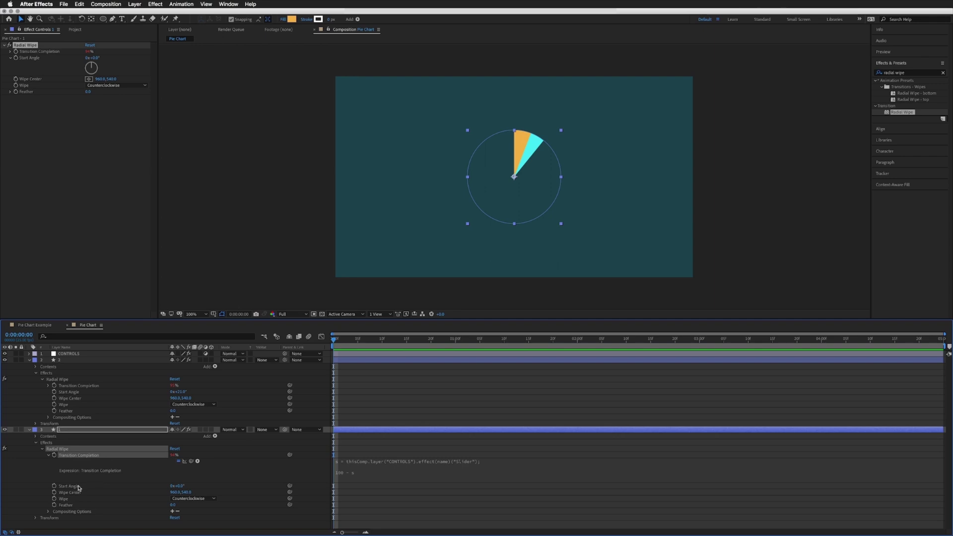
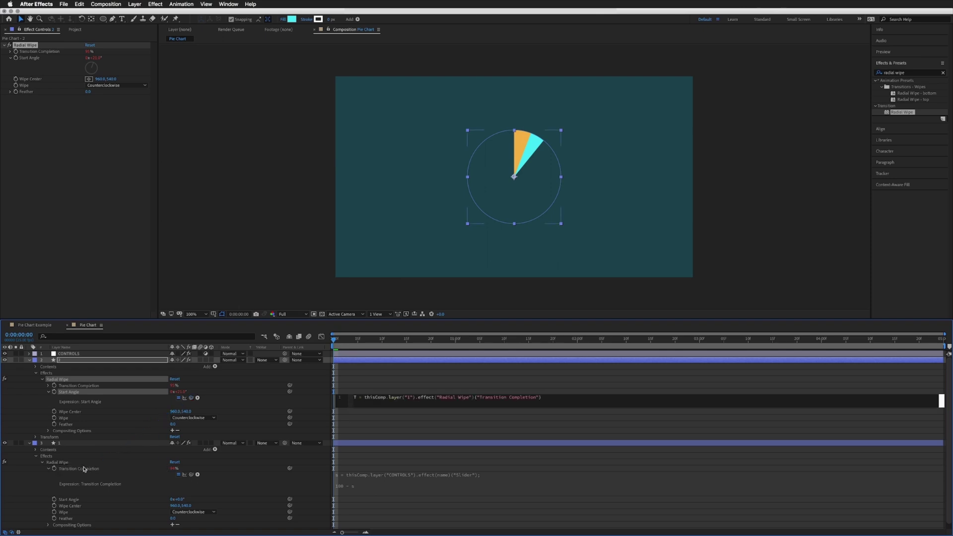
Add a variable A to layer 2's Start Angle expression, linked to the Radial Wipe Start Angle of layer 1
{"action": "key", "text": "Return"}
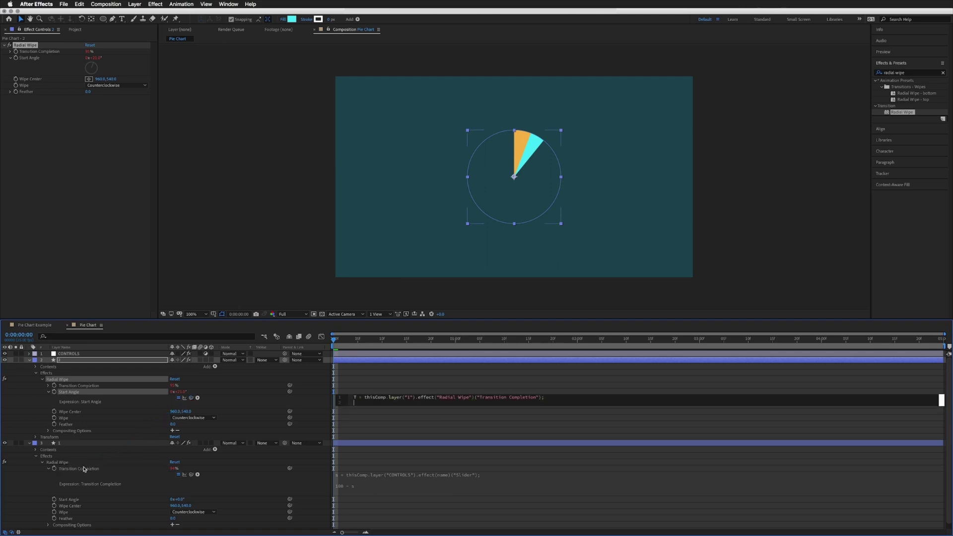
{"action": "type", "text": "A ="}
{"action": "left_click_drag", "start_coordinate": [191, 397], "coordinate": [85, 501]}
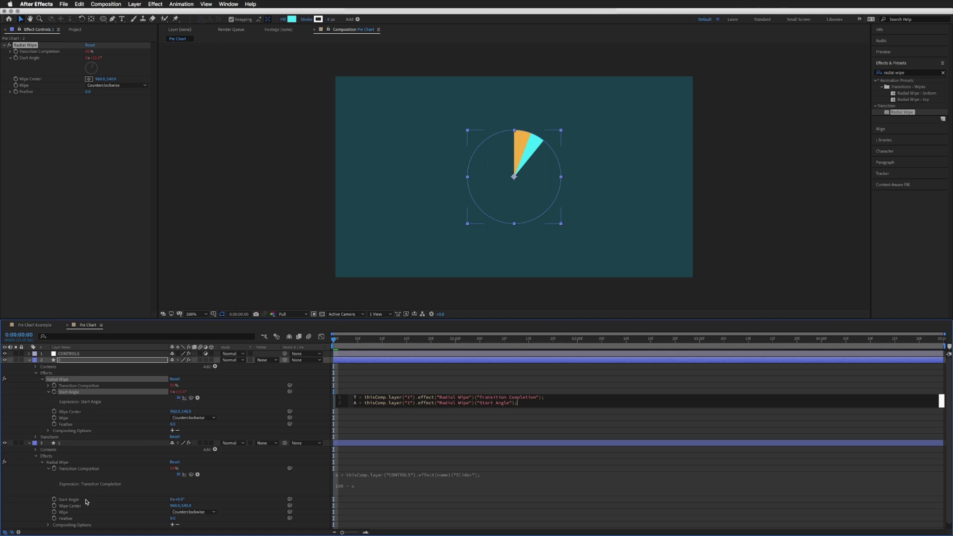
Make layer 2's Start Angle expression return (100 - T) * 3.6 + A on its own line below the variables
{"action": "key", "text": "Return"}
{"action": "key", "text": "Return"}
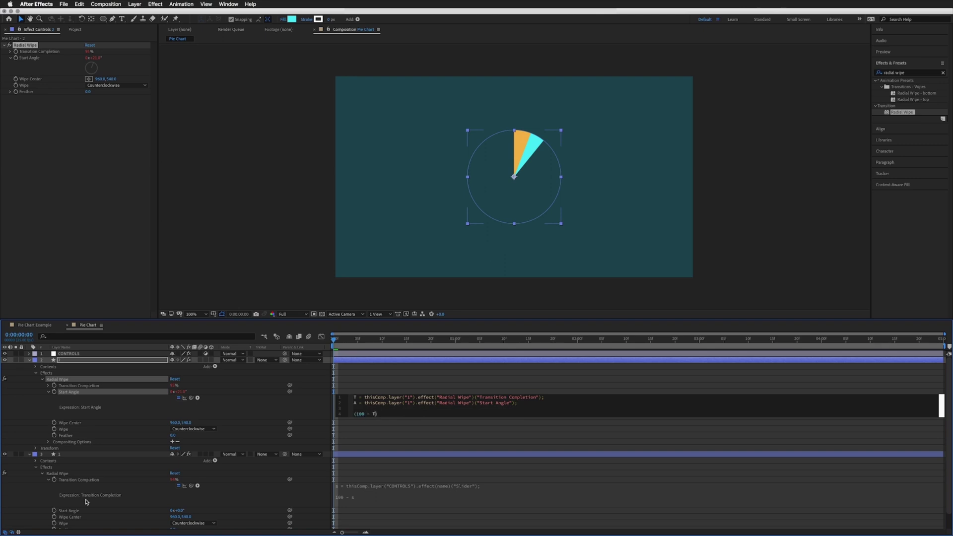
{"action": "left_click_drag", "start_coordinate": [377, 414], "coordinate": [358, 414]}
{"action": "left_click", "coordinate": [379, 414]}
{"action": "type", "text": "A"}
Replace "1" with index+1 in the layer references of both T and A in layer 2's Start Angle expression
{"action": "key", "text": "BackSpace"}
{"action": "type", "text": "index"}
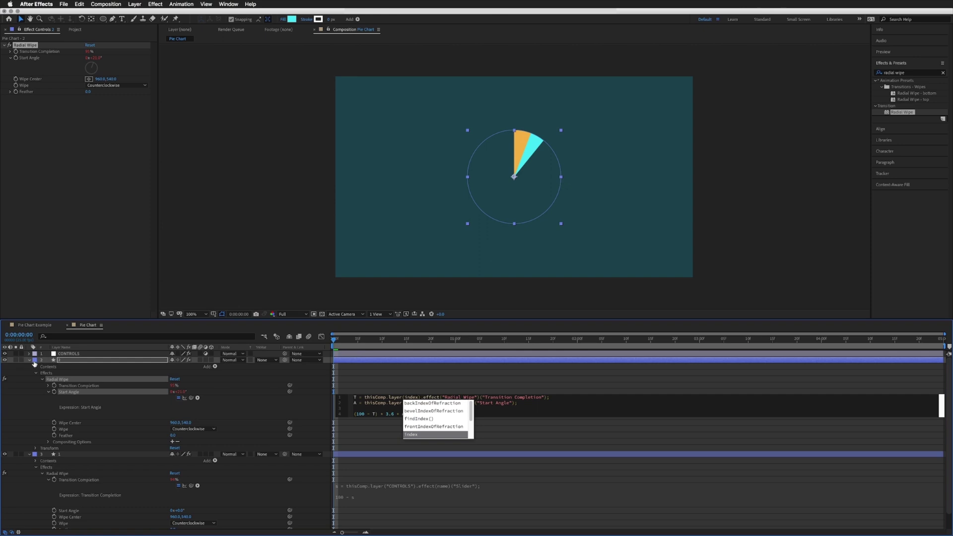
{"action": "key", "text": "Escape"}
{"action": "type", "text": "+1"}
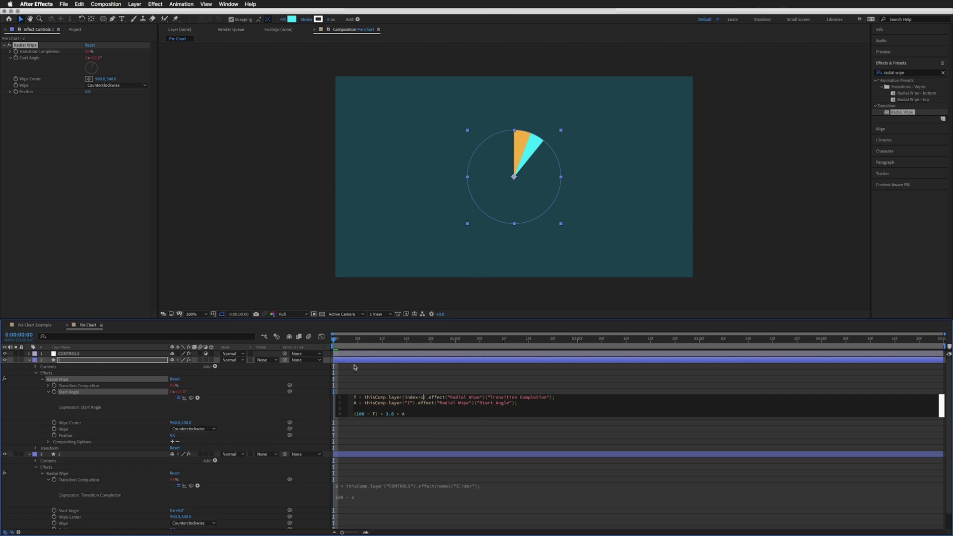
{"action": "double_click", "coordinate": [407, 403]}
{"action": "type", "text": "index"}
{"action": "key", "text": "Escape"}
{"action": "type", "text": "+1"}
{"action": "left_click", "coordinate": [65, 362]}
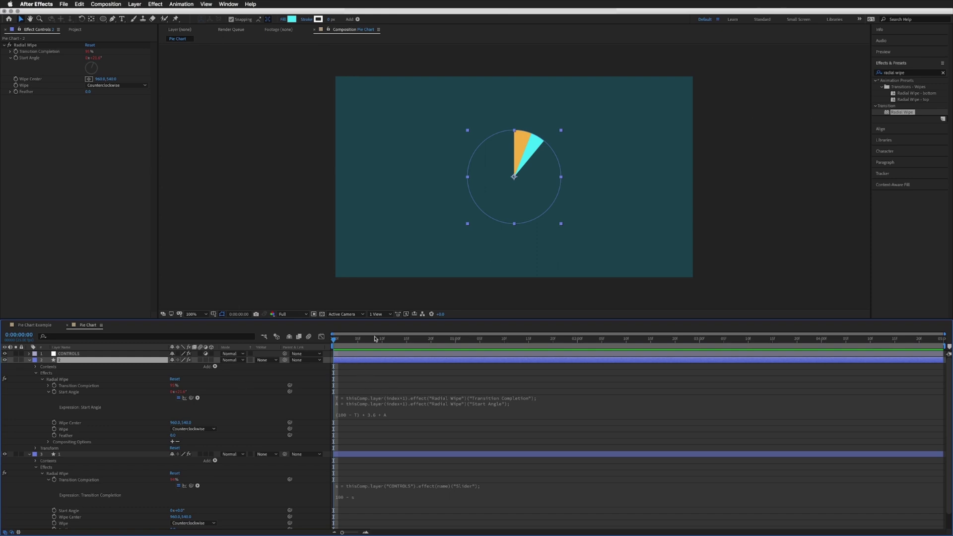
Set slider 1 on the CONTROLS layer to 19
{"action": "left_click", "coordinate": [368, 384]}
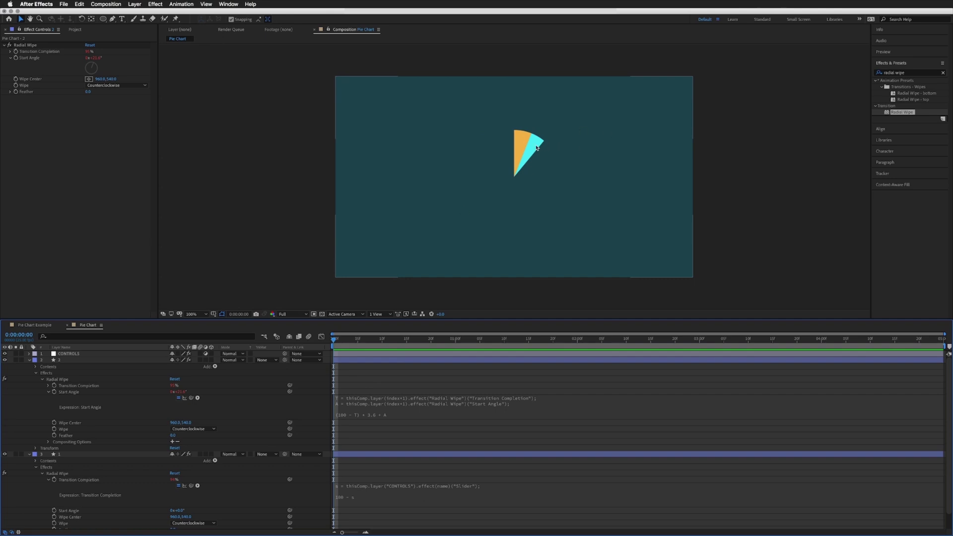
{"action": "left_click", "coordinate": [68, 353]}
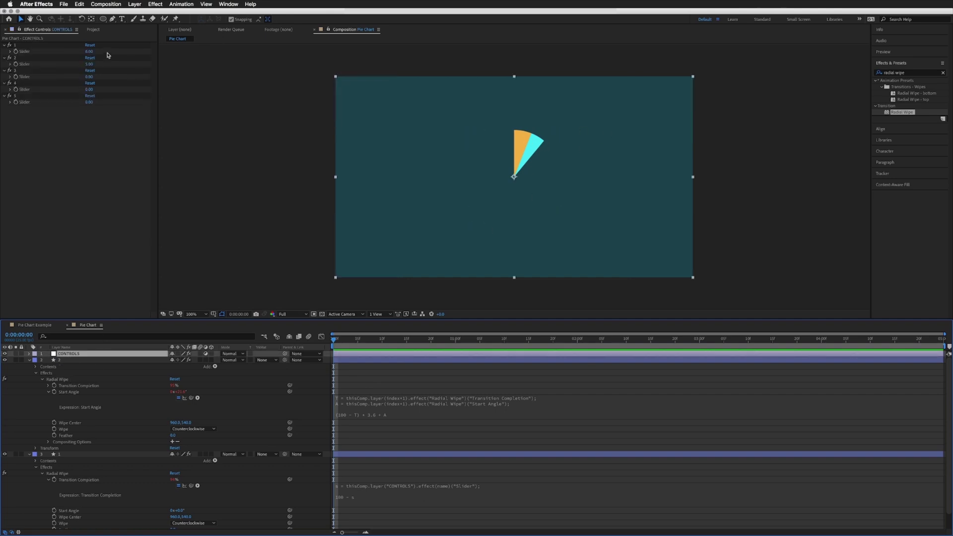
{"action": "left_click", "coordinate": [88, 51]}
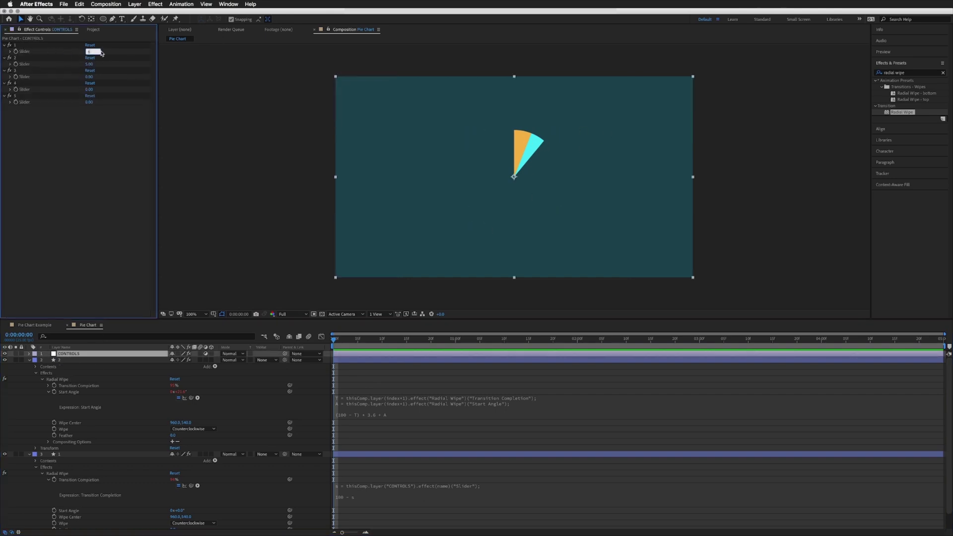
{"action": "key", "text": "Up"}
{"action": "key", "text": "Up"}
{"action": "key", "text": "Up"}
{"action": "key", "text": "Up"}
{"action": "key", "text": "Up"}
{"action": "key", "text": "Up"}
{"action": "key", "text": "Up"}
{"action": "key", "text": "Up"}
{"action": "key", "text": "Up"}
{"action": "key", "text": "Up"}
{"action": "key", "text": "Up"}
{"action": "key", "text": "Up"}
{"action": "key", "text": "Up"}
{"action": "key", "text": "Up"}
{"action": "key", "text": "Up"}
{"action": "key", "text": "Up"}
{"action": "key", "text": "Up"}
{"action": "key", "text": "Up"}
{"action": "key", "text": "Up"}
{"action": "key", "text": "Up"}
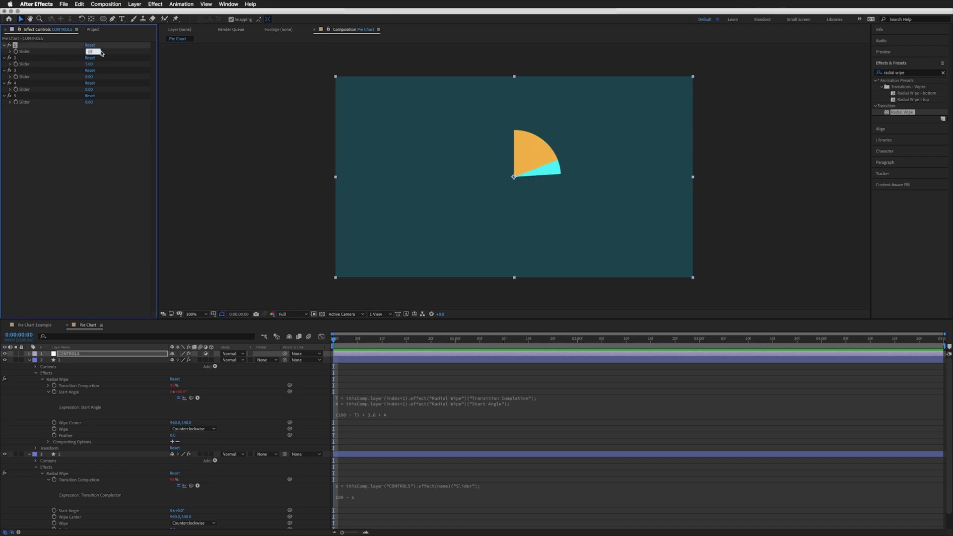
{"action": "key", "text": "shift+Down"}
Set slider 2 on the CONTROLS layer to 15 and deselect the layer
{"action": "left_click", "coordinate": [89, 65]}
{"action": "key", "text": "shift+Up"}
{"action": "key", "text": "shift+Up"}
{"action": "key", "text": "shift+Down"}
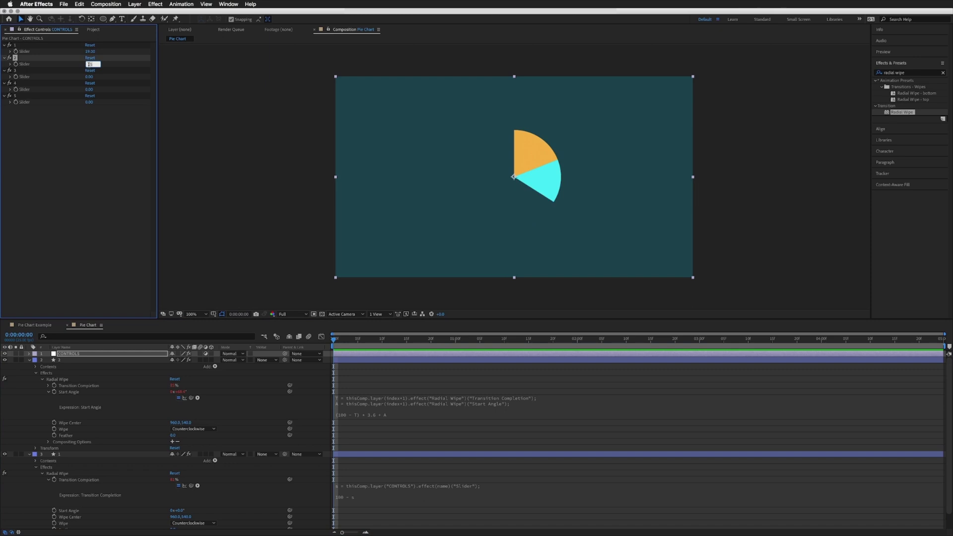
{"action": "key", "text": "shift+Down"}
{"action": "key", "text": "Down"}
{"action": "key", "text": "Down"}
{"action": "key", "text": "Down"}
{"action": "key", "text": "Down"}
{"action": "key", "text": "Down"}
{"action": "key", "text": "Down"}
{"action": "key", "text": "Down"}
{"action": "key", "text": "Down"}
{"action": "key", "text": "Down"}
{"action": "key", "text": "Down"}
{"action": "key", "text": "Down"}
{"action": "key", "text": "Down"}
{"action": "key", "text": "Down"}
{"action": "key", "text": "Down"}
{"action": "key", "text": "Down"}
{"action": "key", "text": "Up"}
{"action": "key", "text": "Up"}
{"action": "key", "text": "Up"}
{"action": "key", "text": "Up"}
{"action": "key", "text": "Up"}
{"action": "key", "text": "shift+Up"}
{"action": "key", "text": "shift+Down"}
{"action": "key", "text": "shift+Up"}
{"action": "key", "text": "Return"}
{"action": "left_click", "coordinate": [384, 384]}
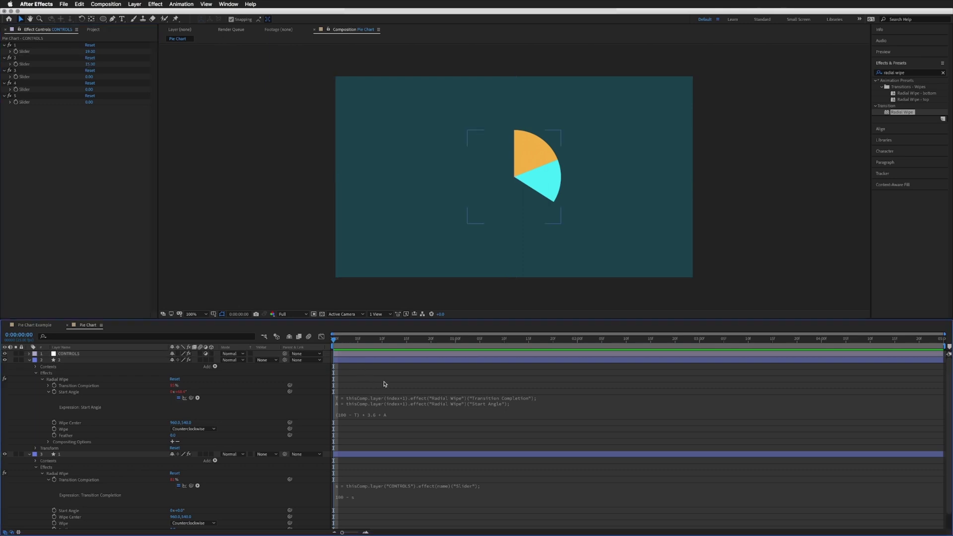
Collapse the properties of layers 2 and 1 and reduce the height of the timeline area
{"action": "left_click", "coordinate": [29, 359]}
{"action": "left_click", "coordinate": [29, 366]}
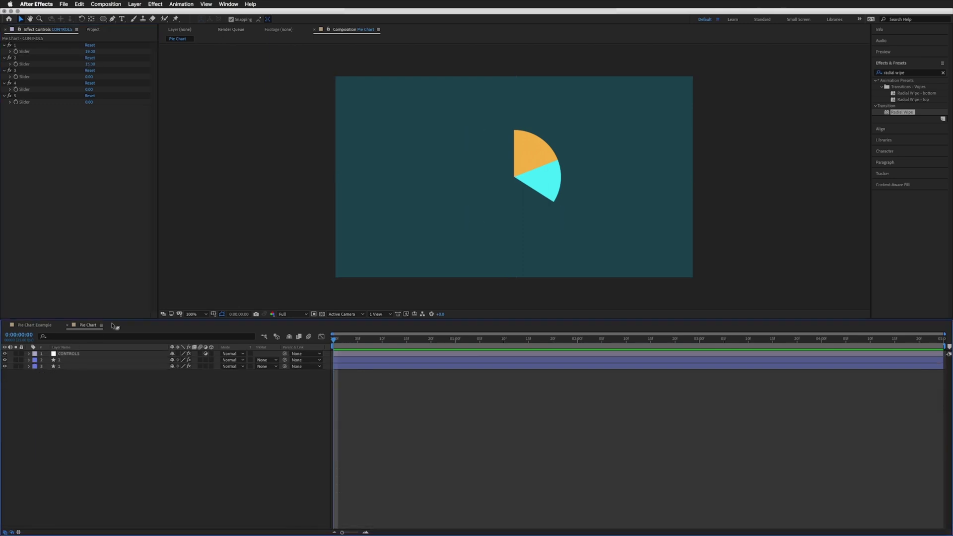
{"action": "left_click_drag", "start_coordinate": [106, 320], "coordinate": [100, 351]}
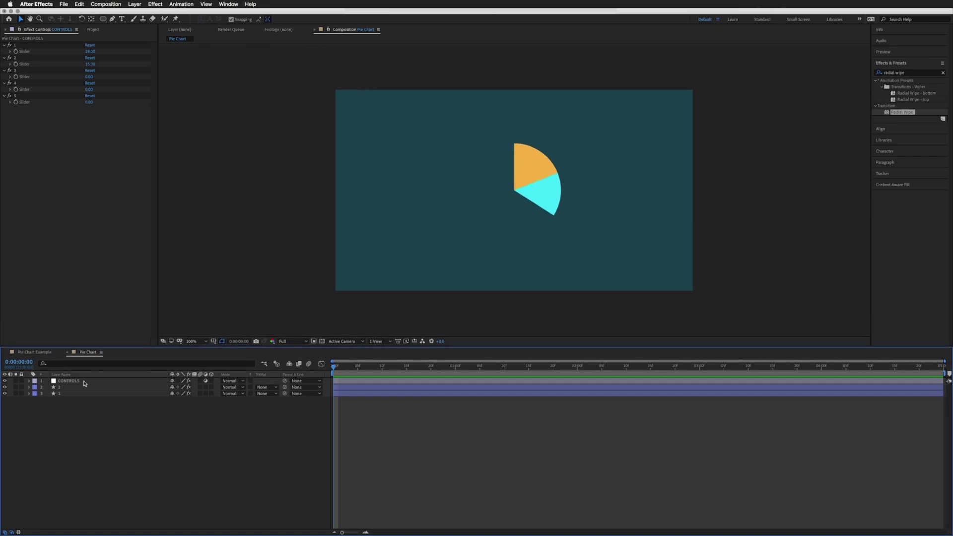
Duplicate slice layer 2 and change the copy's fill color to blue
{"action": "left_click", "coordinate": [70, 388]}
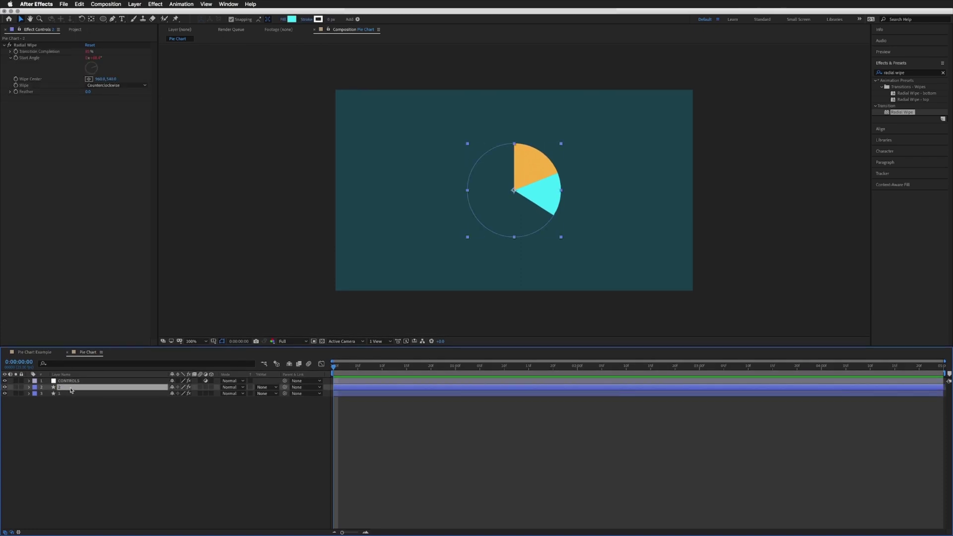
{"action": "key", "text": "ctrl+d"}
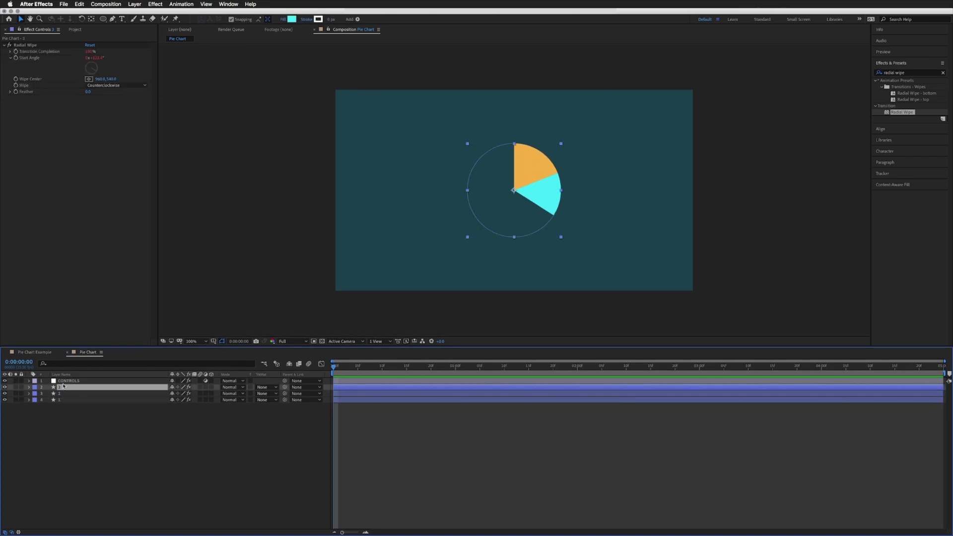
{"action": "left_click", "coordinate": [291, 19]}
{"action": "left_click_drag", "start_coordinate": [201, 216], "coordinate": [201, 202]}
{"action": "left_click", "coordinate": [261, 171]}
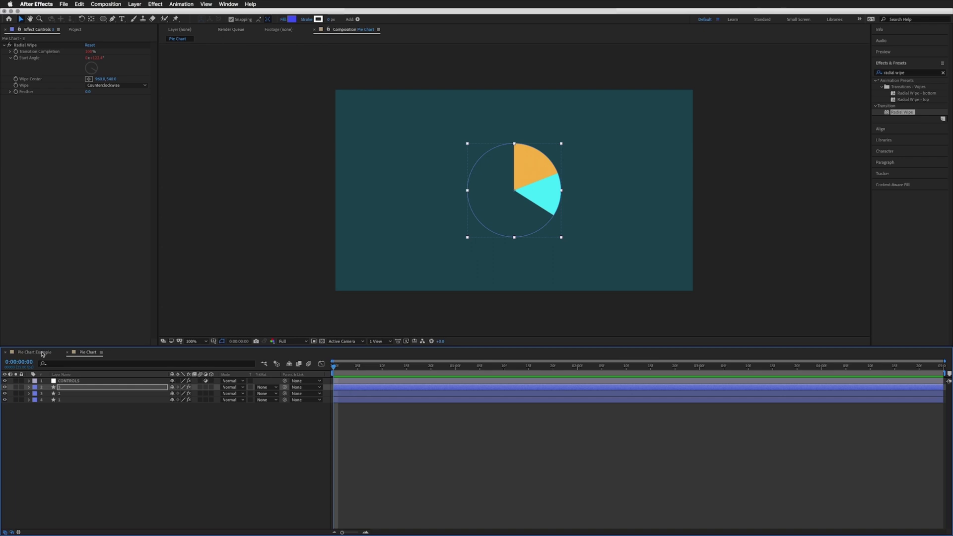
Set slider 3 on the CONTROLS layer to 21
{"action": "left_click", "coordinate": [74, 380]}
{"action": "left_click", "coordinate": [88, 76]}
{"action": "left_click_drag", "start_coordinate": [89, 76], "coordinate": [93, 76]}
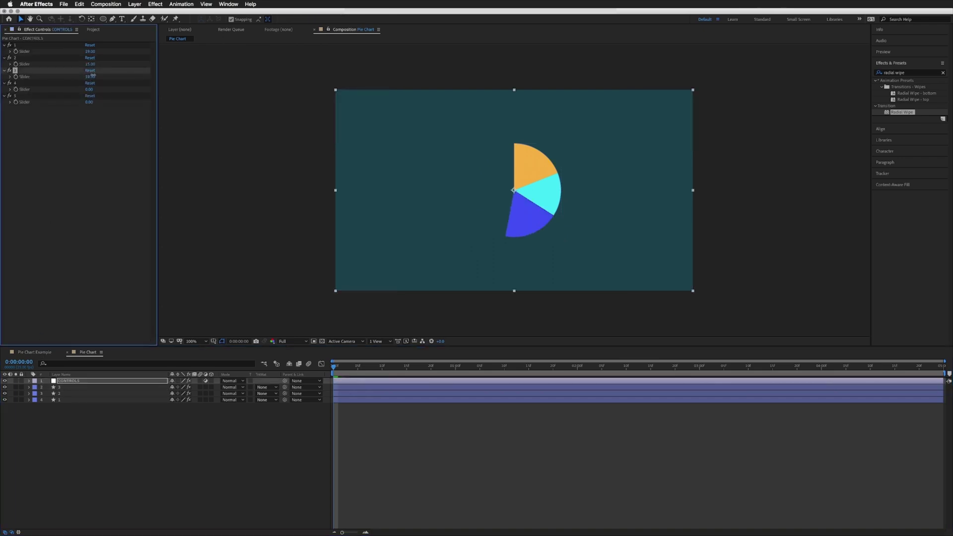
Duplicate slice layer 3 and change the copy's fill color to purple
{"action": "left_click", "coordinate": [70, 387]}
{"action": "key", "text": "ctrl+d"}
{"action": "left_click", "coordinate": [291, 19]}
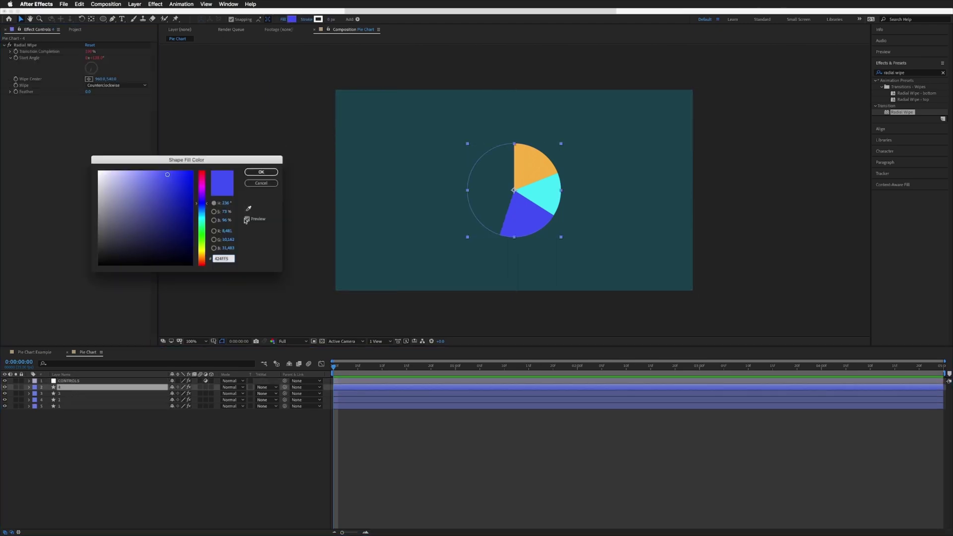
{"action": "left_click_drag", "start_coordinate": [202, 202], "coordinate": [205, 192]}
{"action": "left_click", "coordinate": [261, 172]}
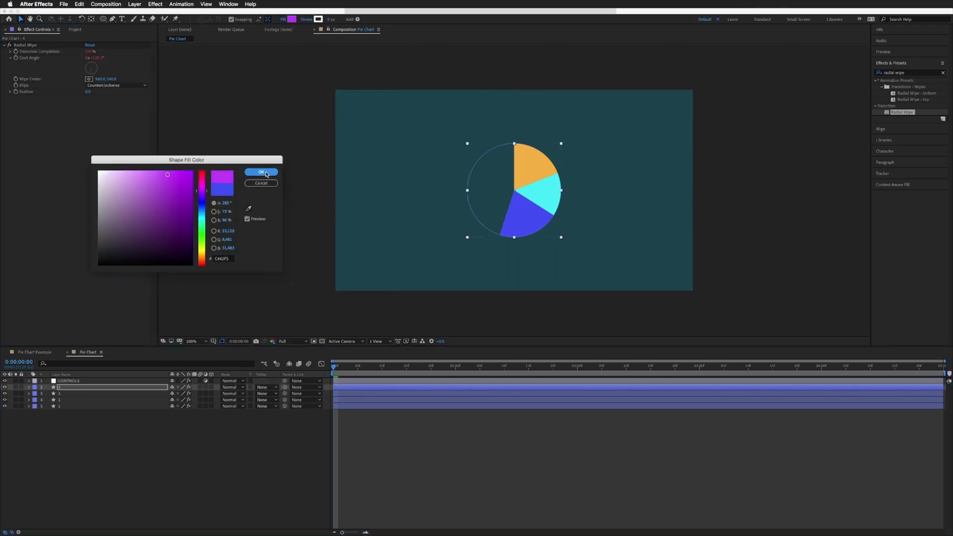
Set slider 4 on the CONTROLS layer to 27 and duplicate slice layer 4
{"action": "key", "text": "ctrl+Up"}
{"action": "left_click_drag", "start_coordinate": [91, 91], "coordinate": [103, 99]}
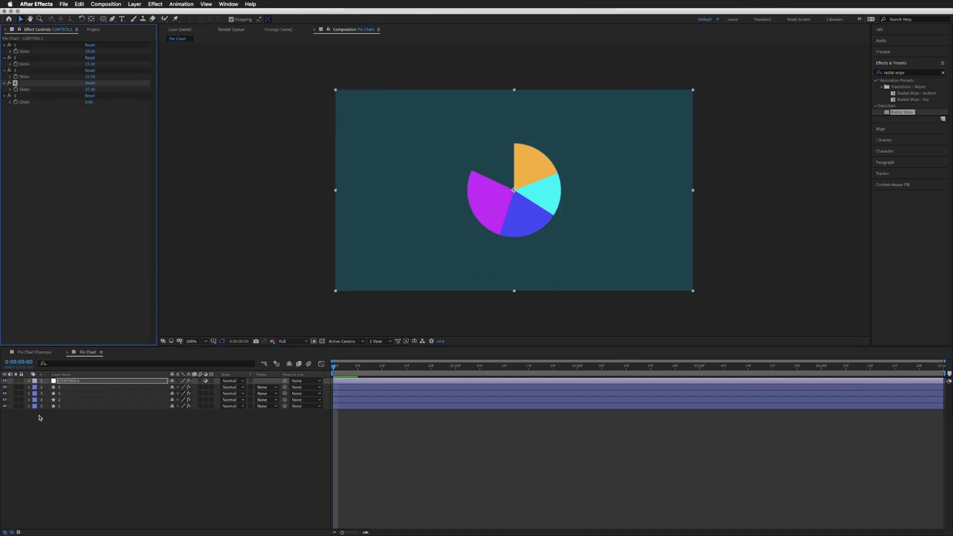
{"action": "left_click", "coordinate": [58, 387]}
{"action": "key", "text": "ctrl+d"}
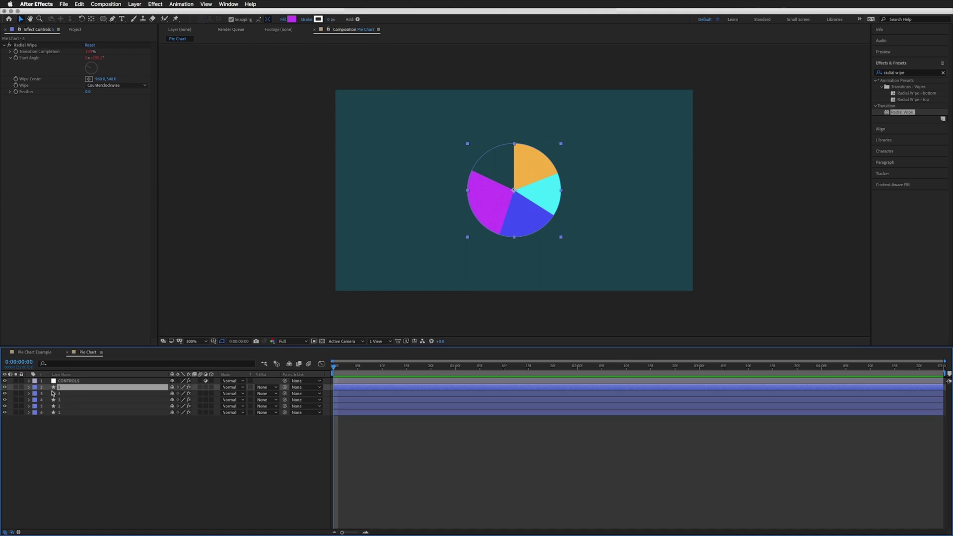
Set slider 5 on the CONTROLS layer to 18
{"action": "left_click", "coordinate": [67, 381]}
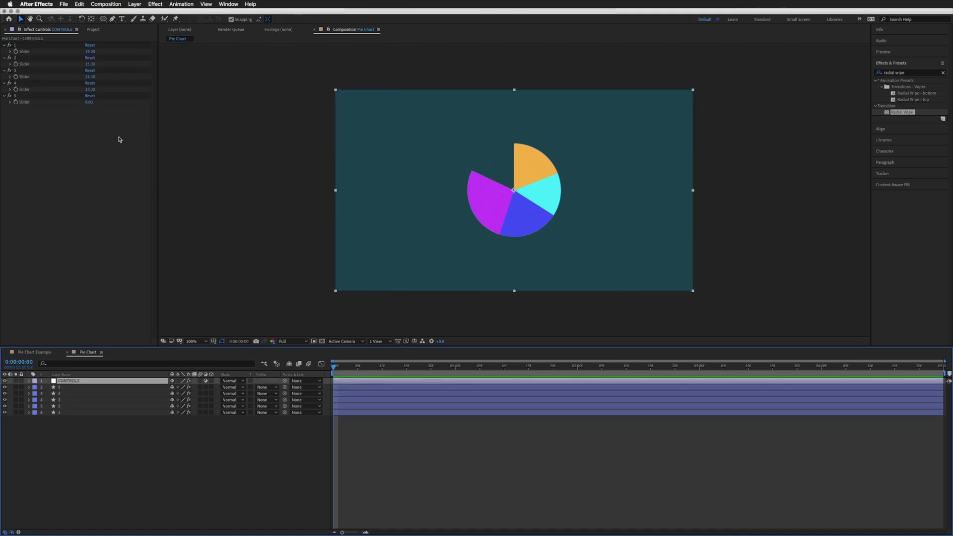
{"action": "left_click_drag", "start_coordinate": [92, 102], "coordinate": [91, 100]}
{"action": "left_click", "coordinate": [91, 102]}
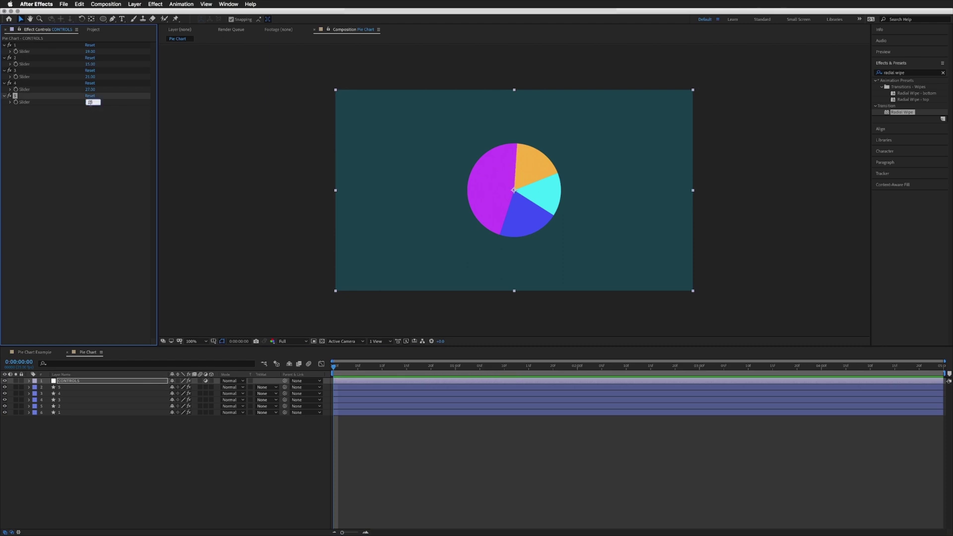
{"action": "type", "text": "18"}
{"action": "key", "text": "Return"}
Change the fill color of slice layer 5 to pink
{"action": "left_click", "coordinate": [100, 387]}
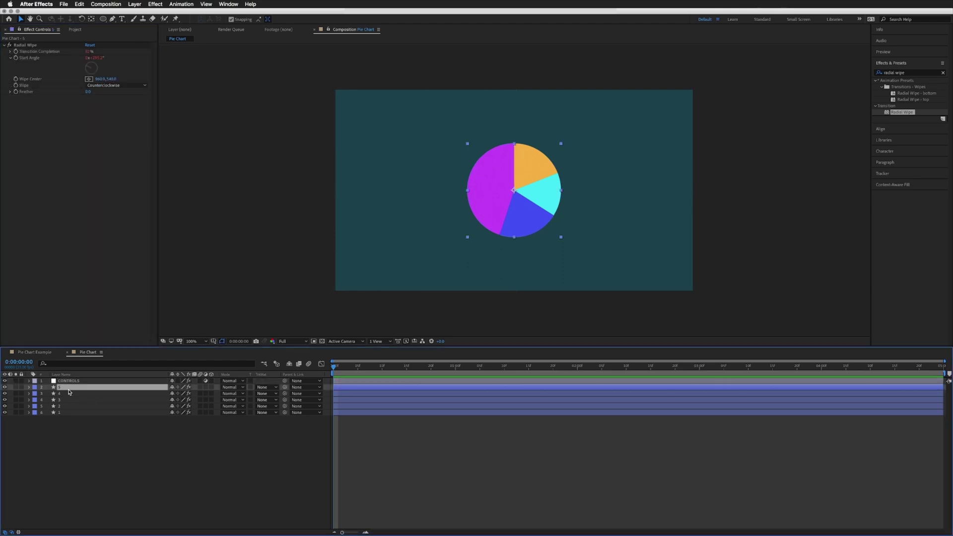
{"action": "left_click", "coordinate": [291, 19]}
{"action": "left_click_drag", "start_coordinate": [200, 184], "coordinate": [201, 178]}
{"action": "left_click", "coordinate": [261, 172]}
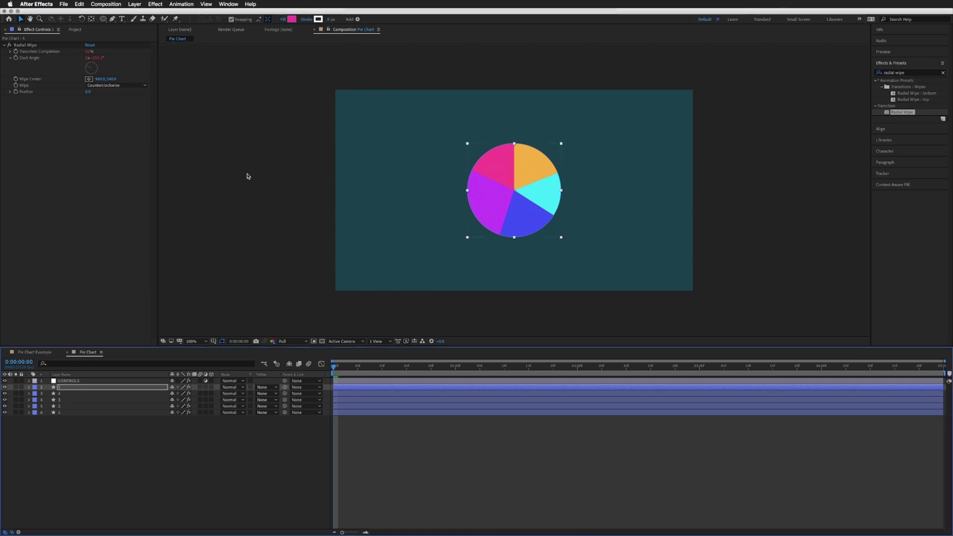
On the CONTROLS layer, enter 19 for slider 1 and set slider 3 to 10
{"action": "left_click", "coordinate": [69, 381]}
{"action": "left_click", "coordinate": [90, 51]}
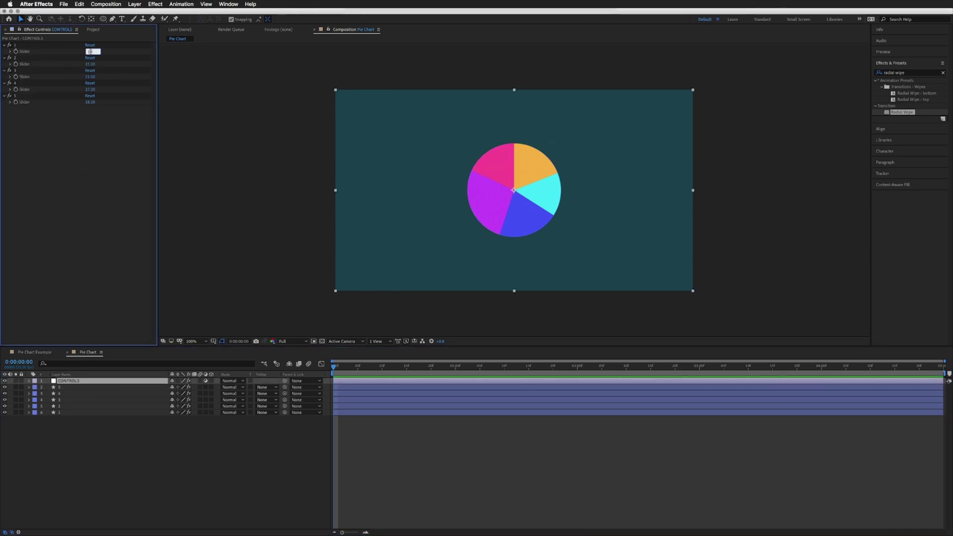
{"action": "type", "text": "19"}
{"action": "left_click", "coordinate": [89, 77]}
{"action": "type", "text": "2"}
{"action": "key", "text": "Return"}
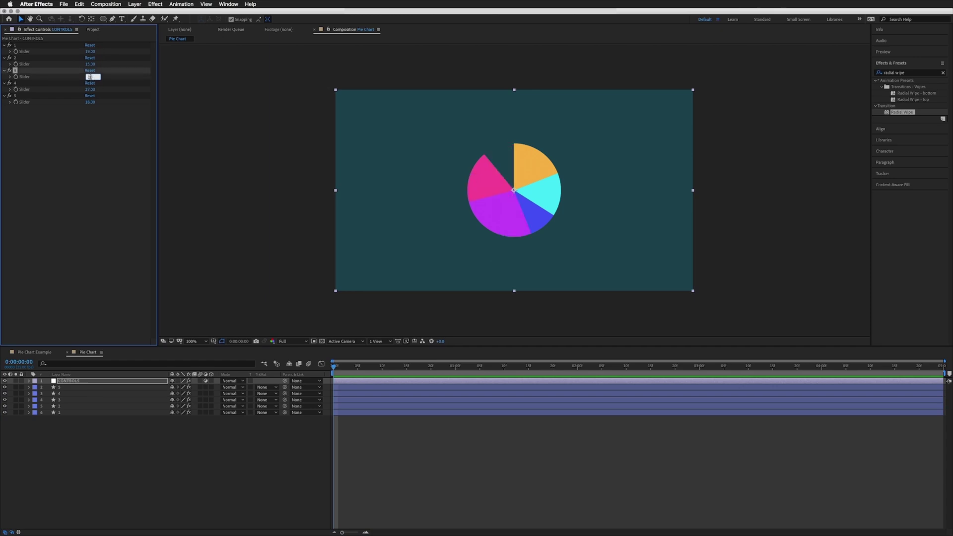
Try slider 4 at 37 and set it back to 27
{"action": "key", "text": "Tab"}
{"action": "type", "text": "17"}
{"action": "key", "text": "Down"}
{"action": "key", "text": "Down"}
{"action": "key", "text": "Down"}
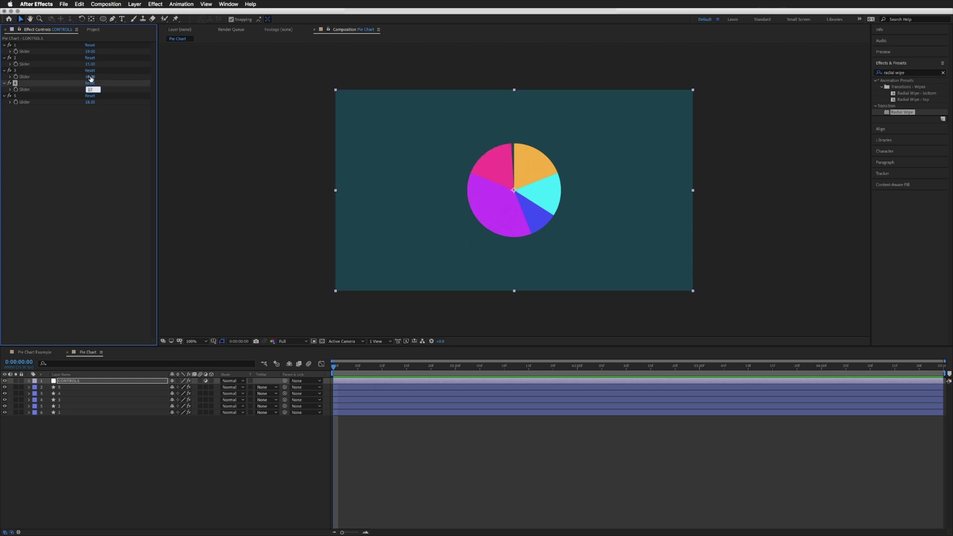
{"action": "type", "text": "7"}
{"action": "key", "text": "Return"}
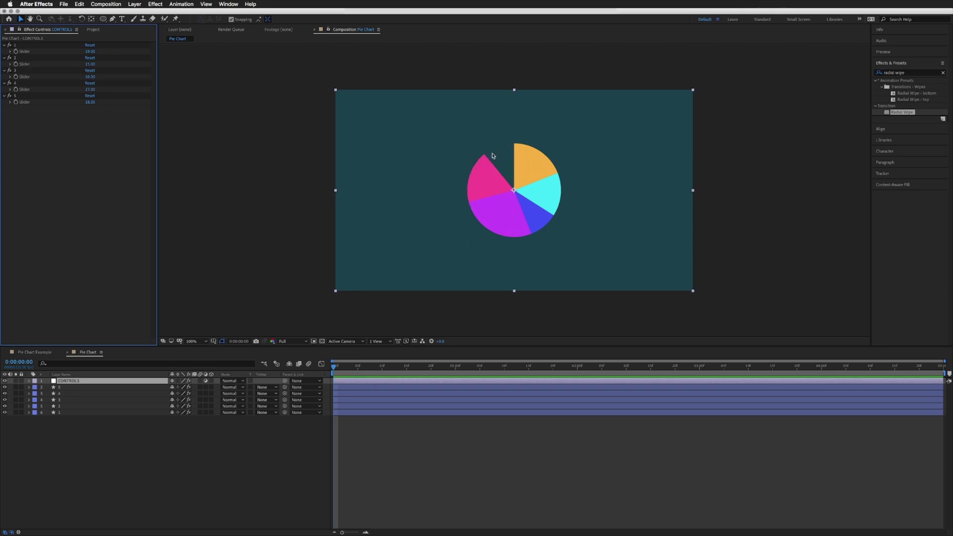
Raise slider 2 on the CONTROLS layer to 37 and deselect the layer
{"action": "left_click", "coordinate": [89, 64]}
{"action": "key", "text": "Up"}
{"action": "key", "text": "Up"}
{"action": "key", "text": "Up"}
{"action": "key", "text": "Up"}
{"action": "key", "text": "Up"}
{"action": "key", "text": "Up"}
{"action": "key", "text": "Up"}
{"action": "key", "text": "Up"}
{"action": "key", "text": "Up"}
{"action": "key", "text": "Up"}
{"action": "key", "text": "Up"}
{"action": "key", "text": "Up"}
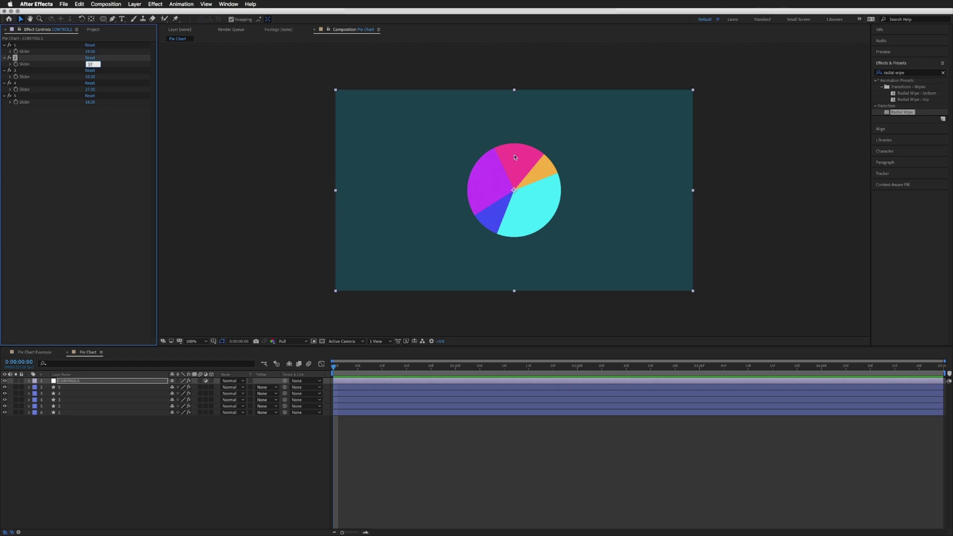
{"action": "left_click", "coordinate": [88, 447]}
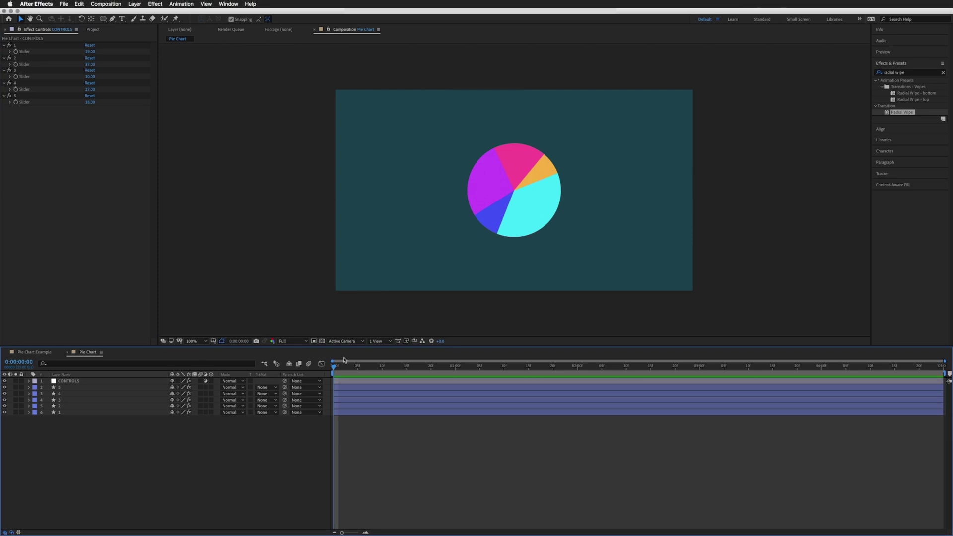
Add a text layer reading "Total" near the upper-left corner of the composition
{"action": "key", "text": "ctrl+t"}
{"action": "left_click", "coordinate": [363, 117]}
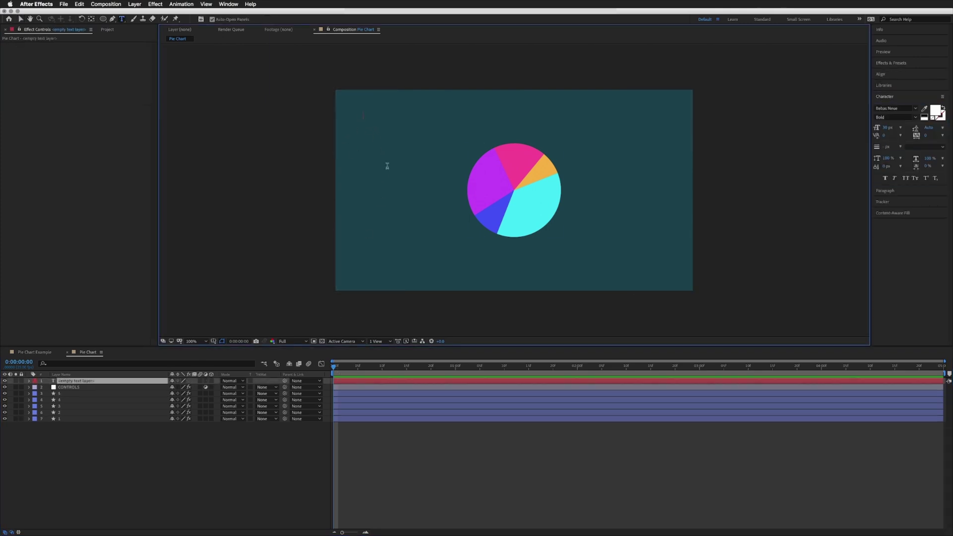
{"action": "type", "text": "Total"}
{"action": "key", "text": "Escape"}
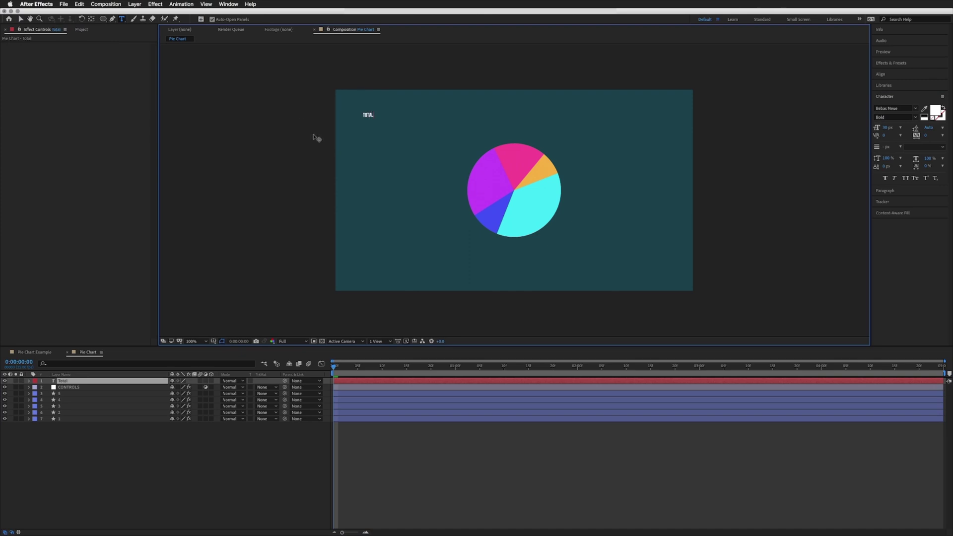
Reveal slider 1 of the CONTROLS layer and the Source Text property of the Total layer together in the timeline
{"action": "left_click", "coordinate": [60, 390]}
{"action": "left_click", "coordinate": [28, 387]}
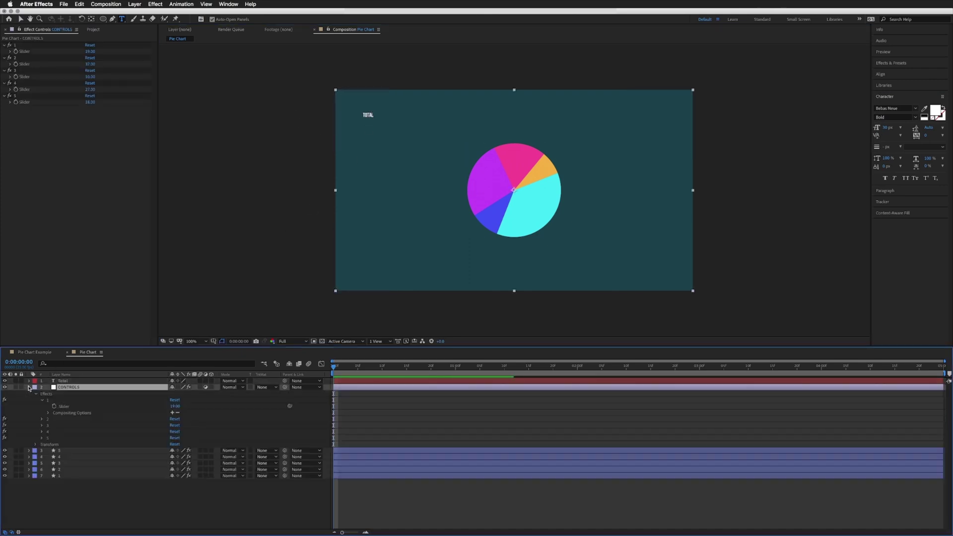
{"action": "left_click", "coordinate": [63, 407]}
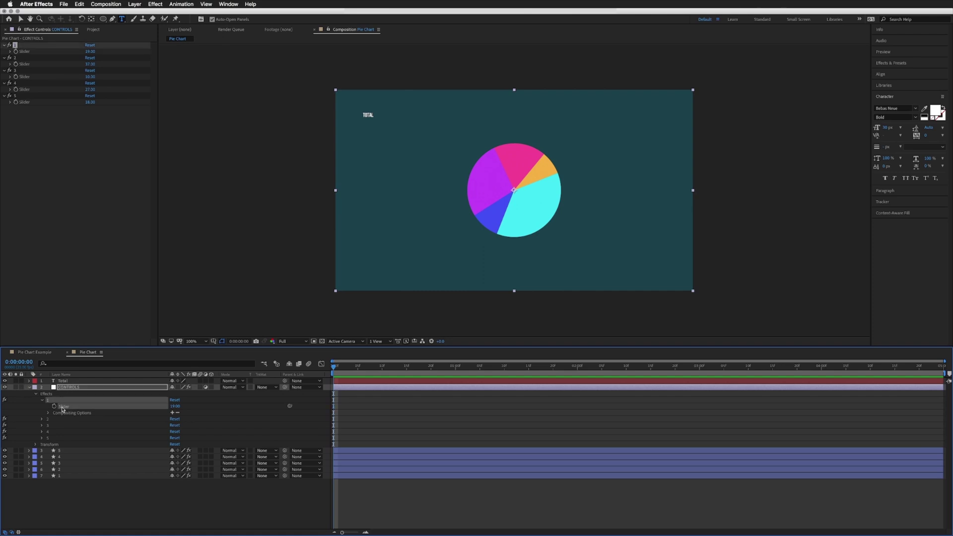
{"action": "left_click", "coordinate": [64, 381]}
{"action": "left_click", "coordinate": [29, 381]}
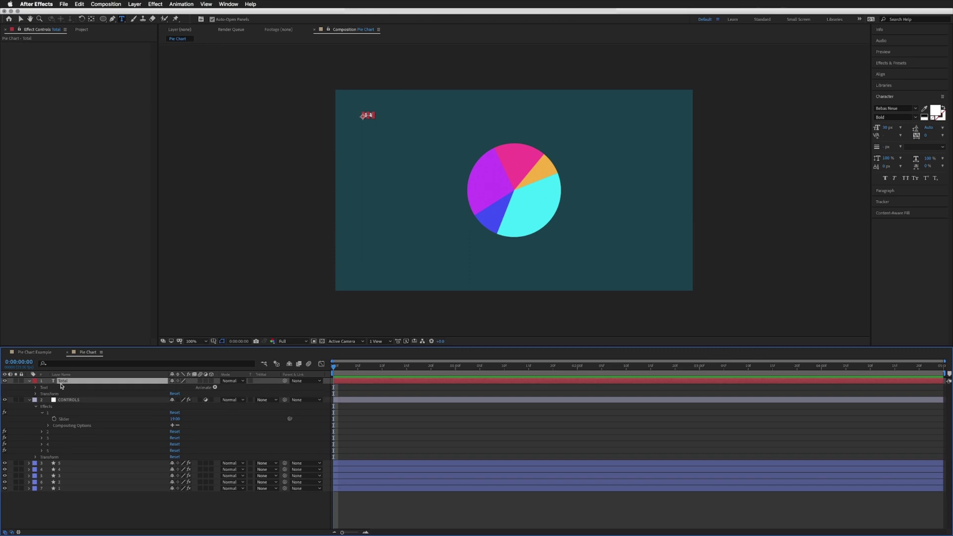
{"action": "left_click", "coordinate": [36, 388]}
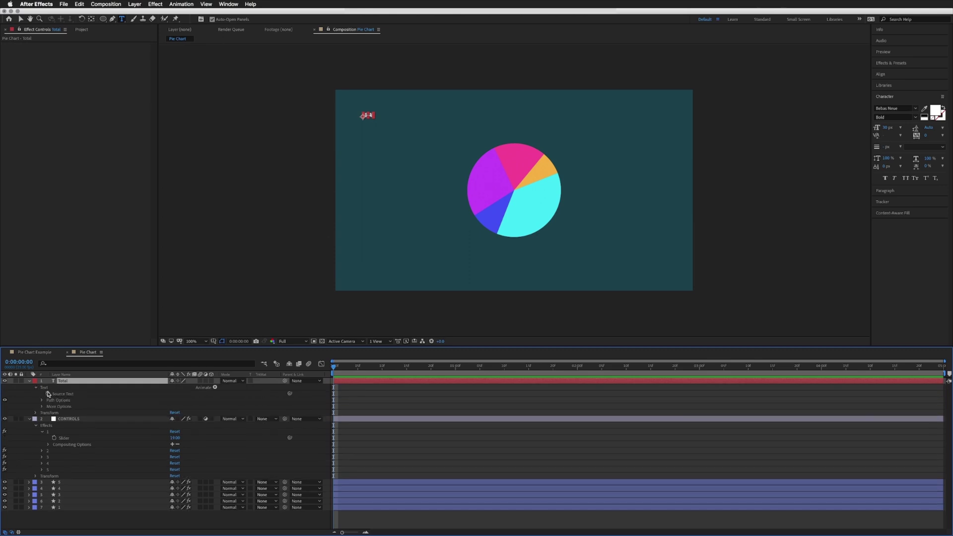
{"action": "left_click", "coordinate": [62, 394]}
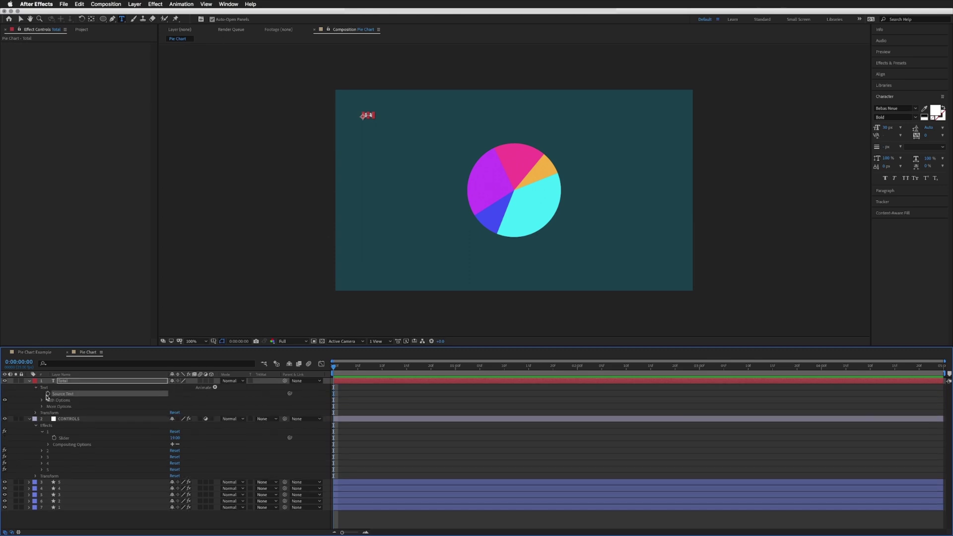
Add an expression to the Total layer's Source Text that assigns CONTROLS slider 1 to the variable a, ending the line with a semicolon
{"action": "left_click", "coordinate": [47, 394], "text": "alt"}
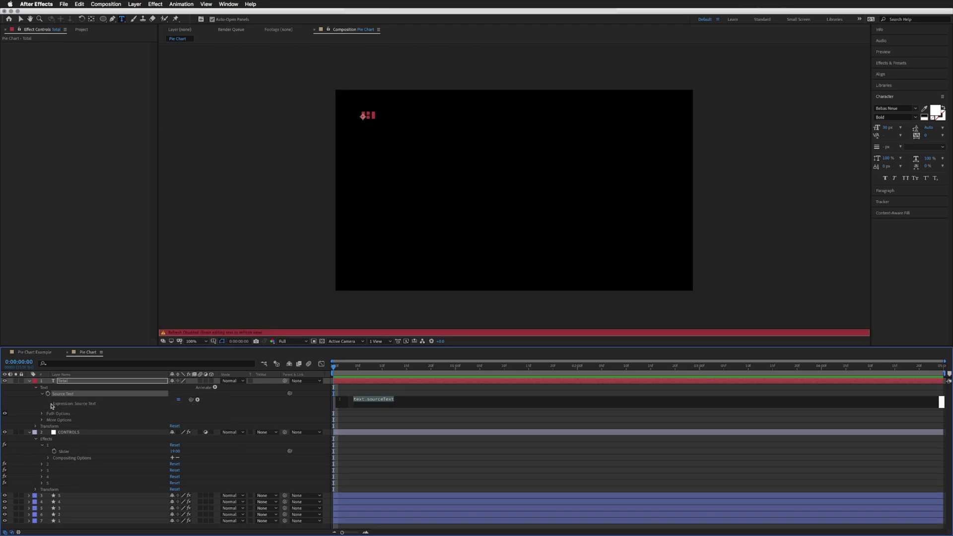
{"action": "type", "text": "a ="}
{"action": "left_click_drag", "start_coordinate": [190, 400], "coordinate": [71, 453]}
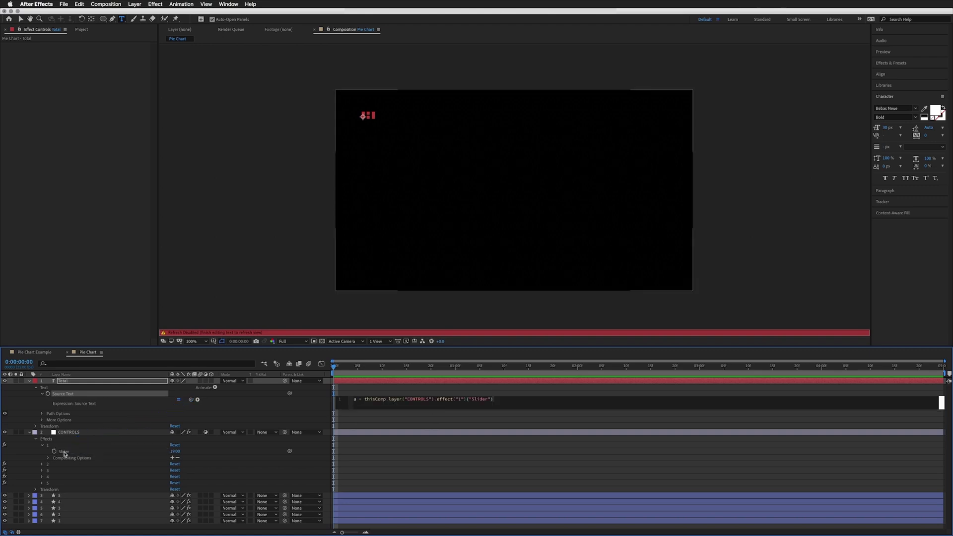
{"action": "left_click_drag", "start_coordinate": [507, 400], "coordinate": [364, 399]}
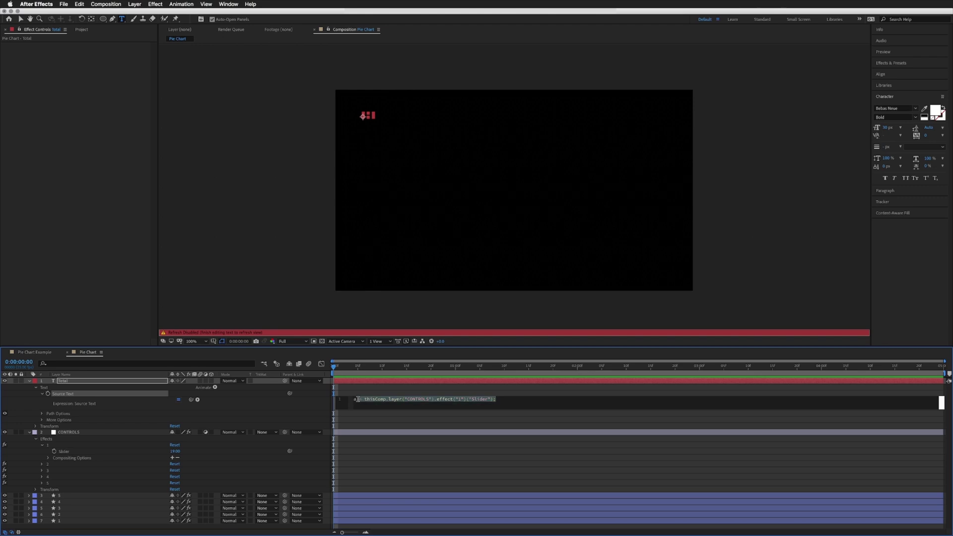
{"action": "left_click", "coordinate": [506, 399]}
Add expression lines for variables b, c, d and e, each a copy of the slider 1 reference, followed by a blank line
{"action": "key", "text": "Return"}
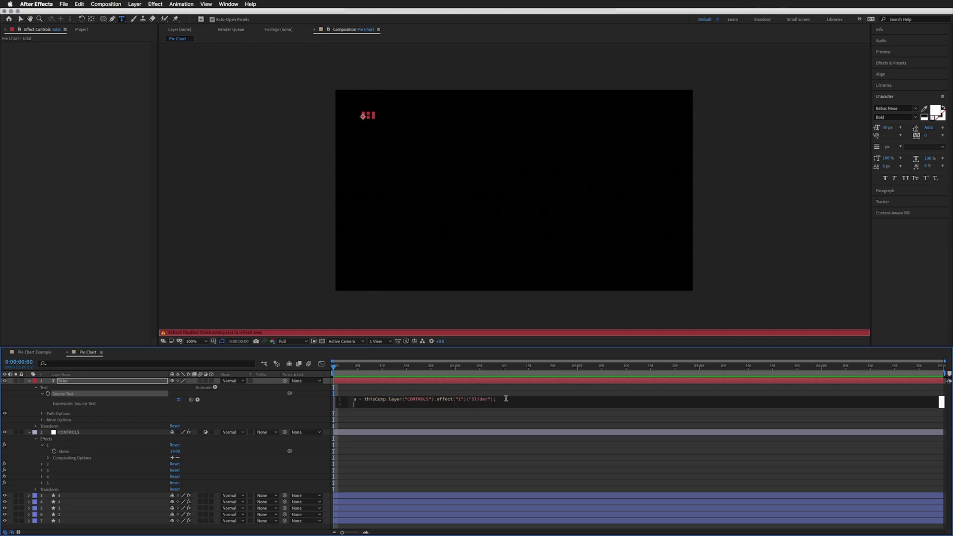
{"action": "type", "text": "b"}
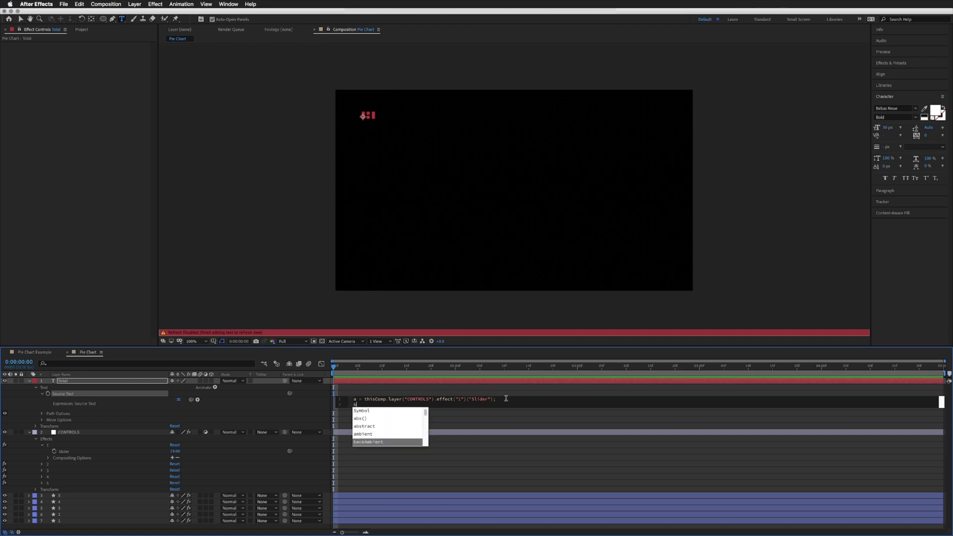
{"action": "type", "text": "= thisComp.layer(\"CONTROLS\").effect(\"1\")(\"Slider\");"}
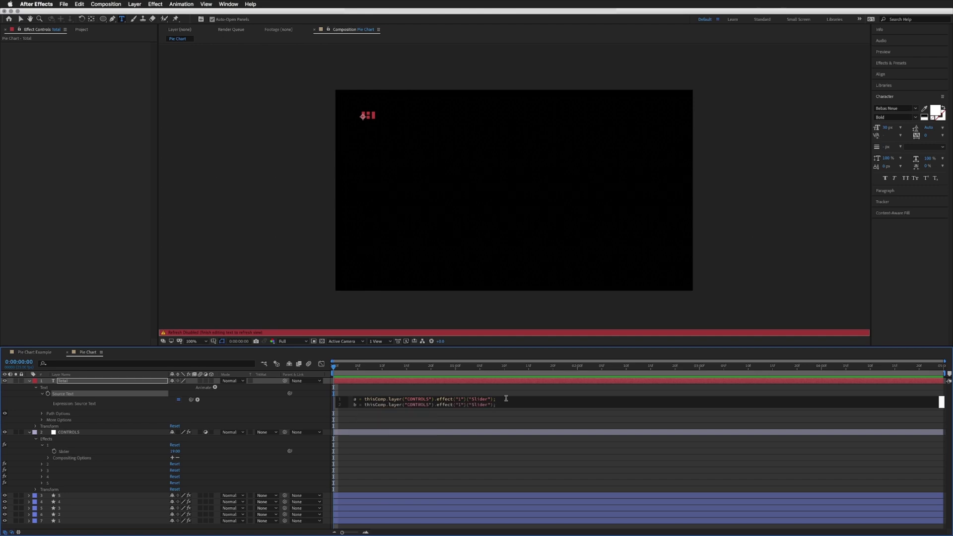
{"action": "key", "text": "Return"}
{"action": "type", "text": "c"}
{"action": "type", "text": "= thisComp.layer(\"CONTROLS\").effect(\"1\")(\"Slider\");"}
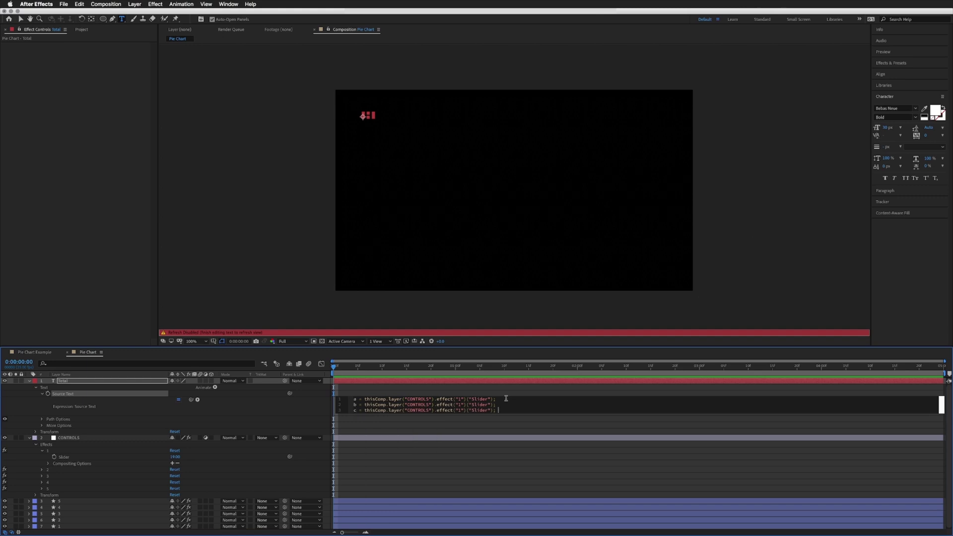
{"action": "key", "text": "Return"}
{"action": "type", "text": "d"}
{"action": "type", "text": "= thisComp.layer(\"CONTROLS\").effect(\"1\")(\"Slider\");"}
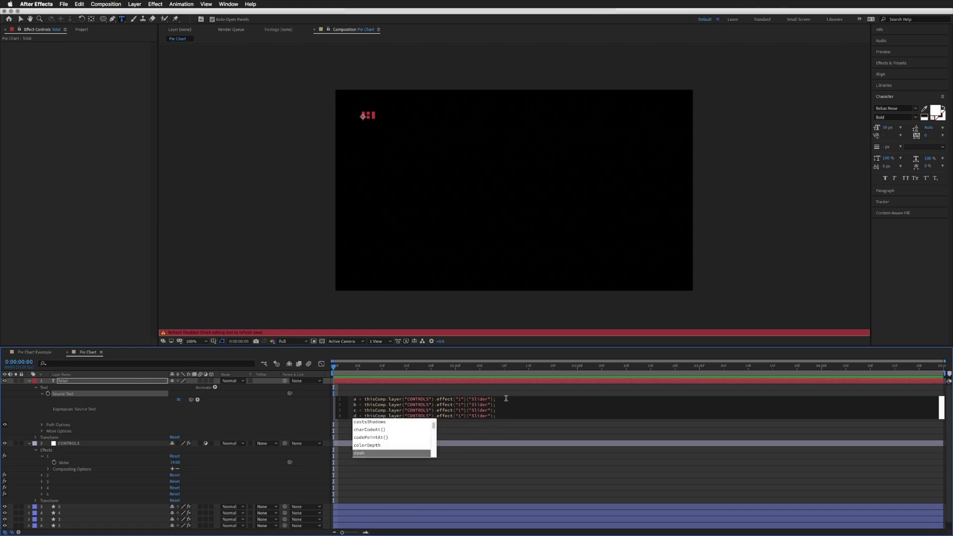
{"action": "key", "text": "Return"}
{"action": "type", "text": "e"}
{"action": "type", "text": "= thisComp.layer(\"CONTROLS\").effect(\"1\")(\"Slider\");"}
{"action": "key", "text": "Escape"}
{"action": "key", "text": "Return"}
{"action": "key", "text": "Return"}
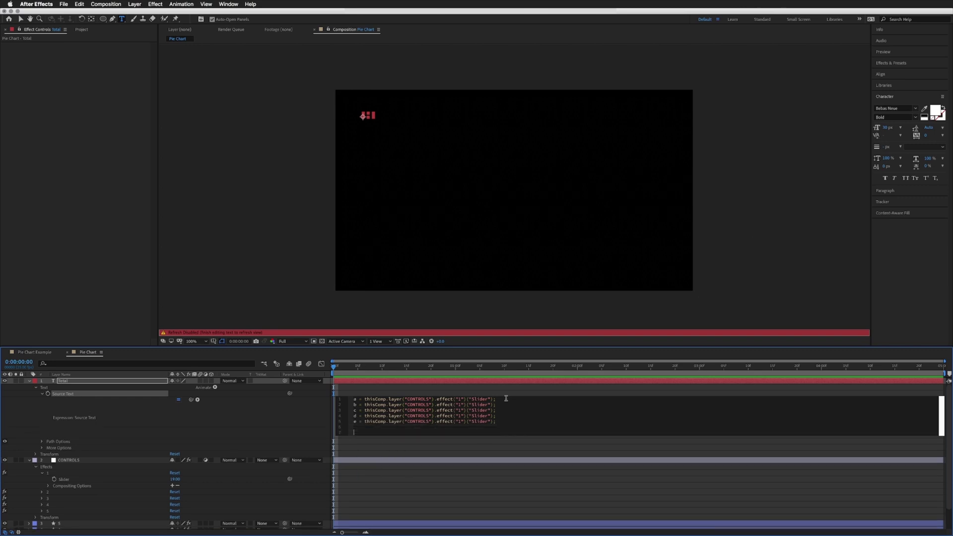
Change the effect references of variables b, c, d and e to sliders 2, 3, 4 and 5
{"action": "left_click_drag", "start_coordinate": [362, 399], "coordinate": [496, 420]}
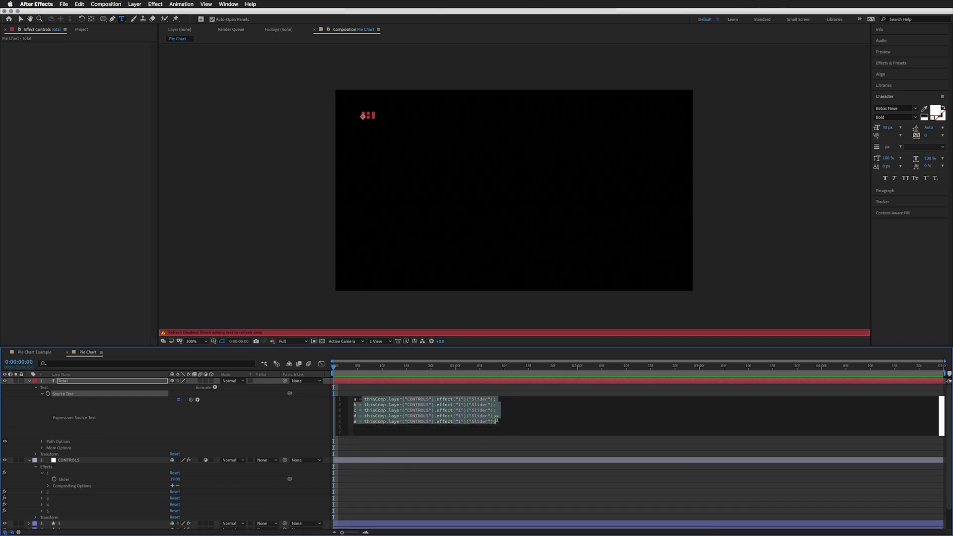
{"action": "left_click", "coordinate": [462, 404]}
{"action": "key", "text": "BackSpace"}
{"action": "type", "text": "2"}
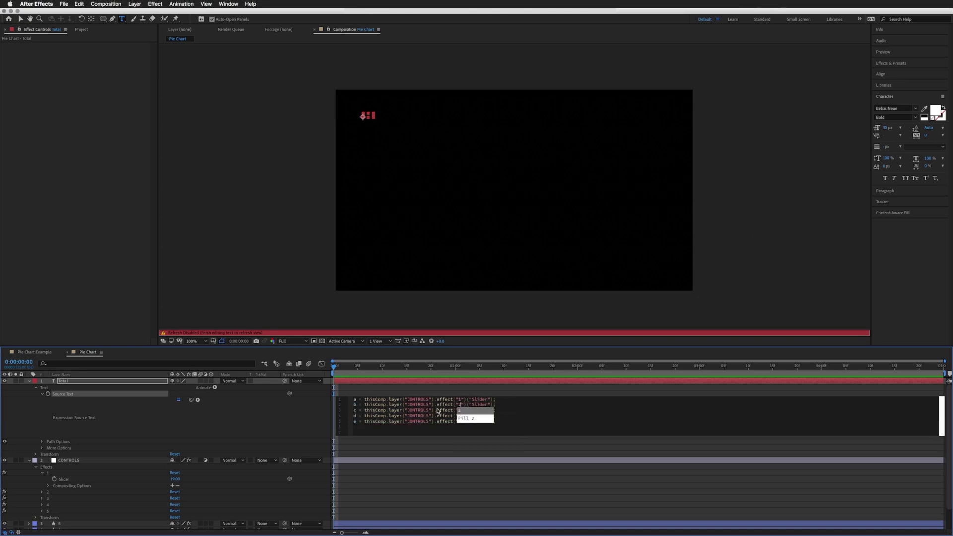
{"action": "left_click", "coordinate": [466, 410]}
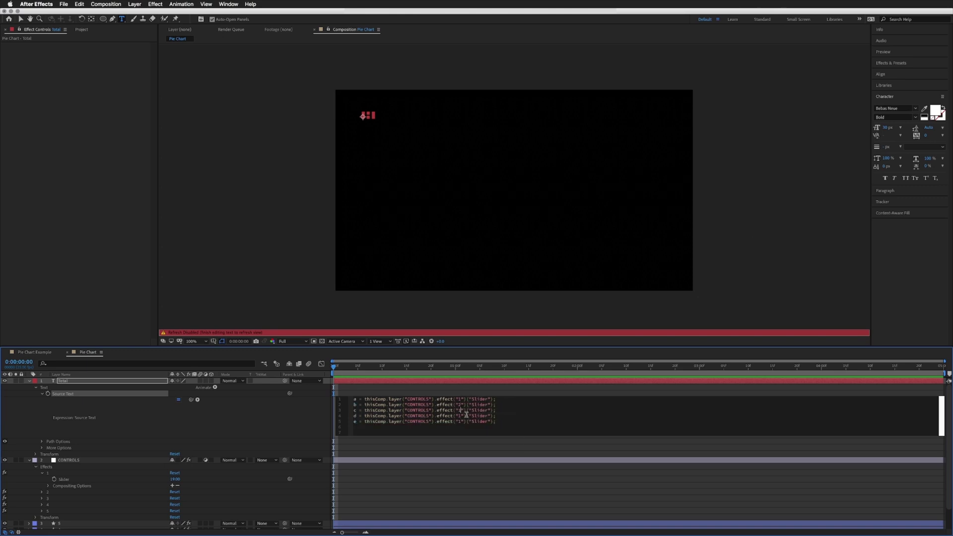
{"action": "key", "text": "BackSpace"}
{"action": "type", "text": "3"}
{"action": "left_click", "coordinate": [460, 415]}
{"action": "key", "text": "BackSpace"}
{"action": "type", "text": "4"}
{"action": "left_click", "coordinate": [461, 422]}
{"action": "key", "text": "BackSpace"}
{"action": "type", "text": "5"}
{"action": "key", "text": "Down"}
End the Source Text expression with the sum a+b+c+d+e and apply it
{"action": "left_click_drag", "start_coordinate": [498, 421], "coordinate": [352, 399]}
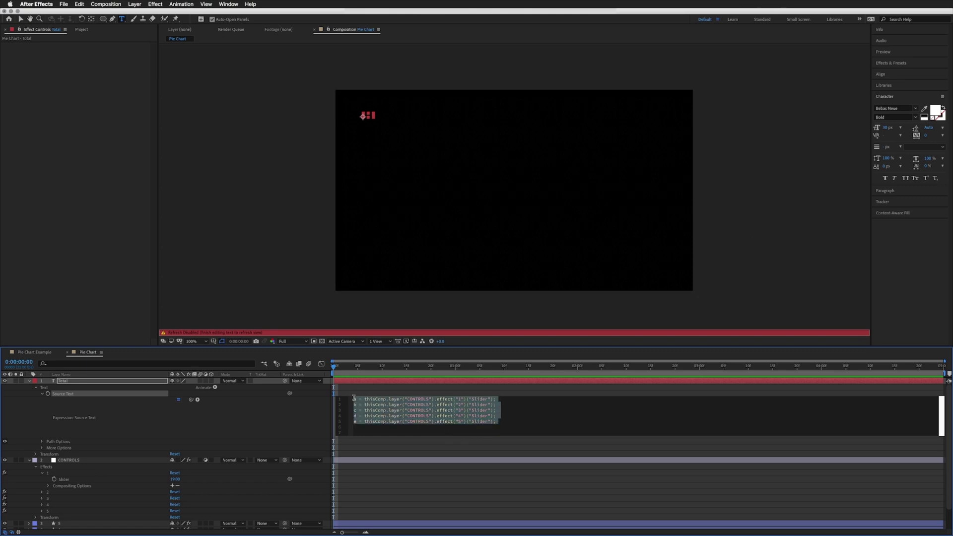
{"action": "left_click", "coordinate": [383, 432]}
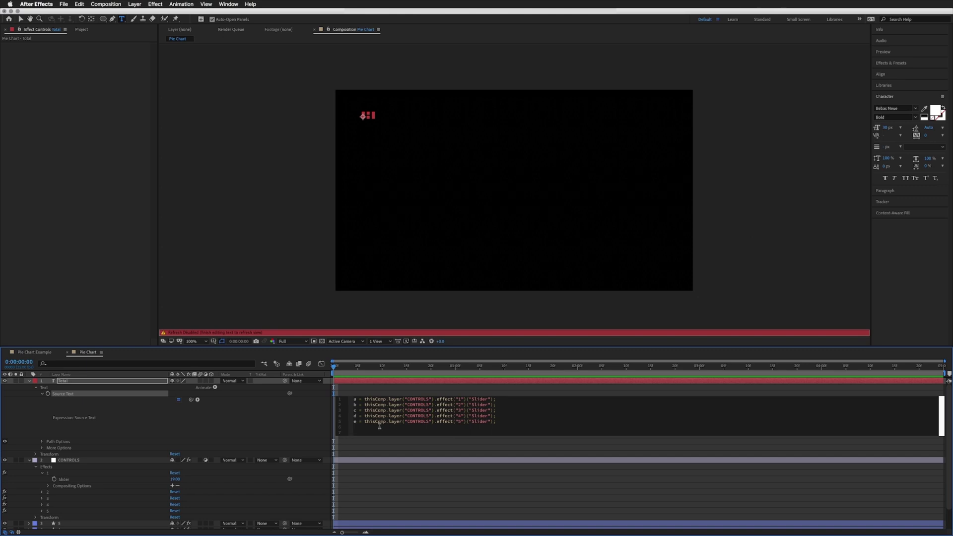
{"action": "type", "text": "a"}
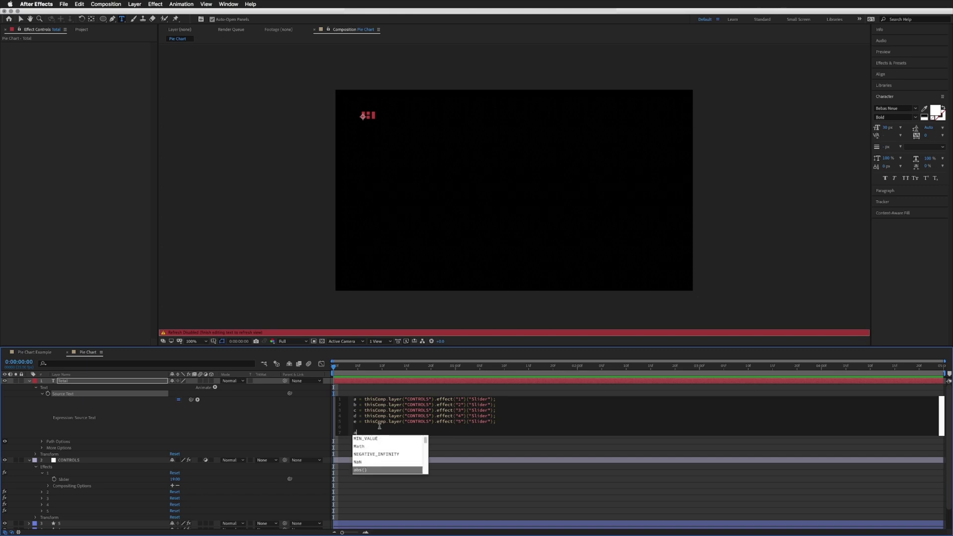
{"action": "type", "text": "+b+c+d+e"}
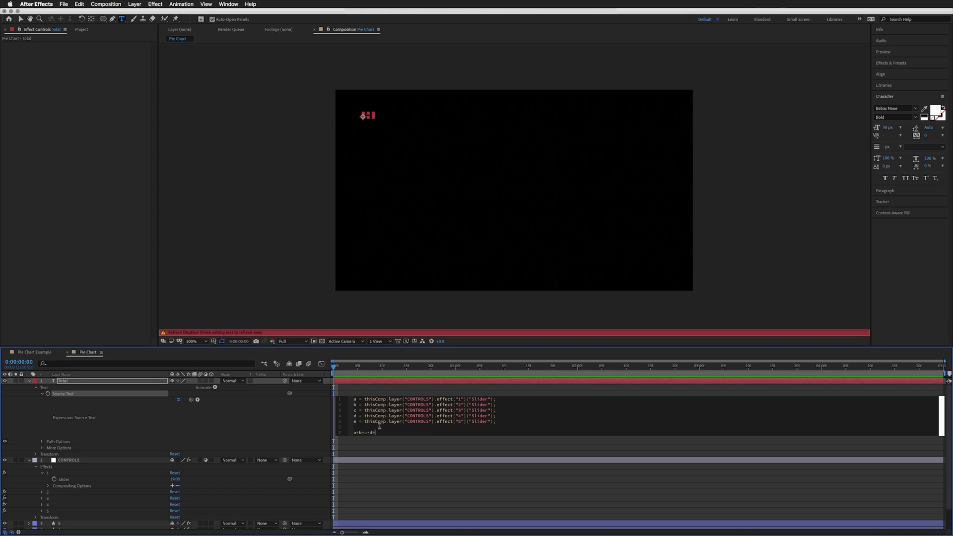
{"action": "left_click", "coordinate": [355, 389]}
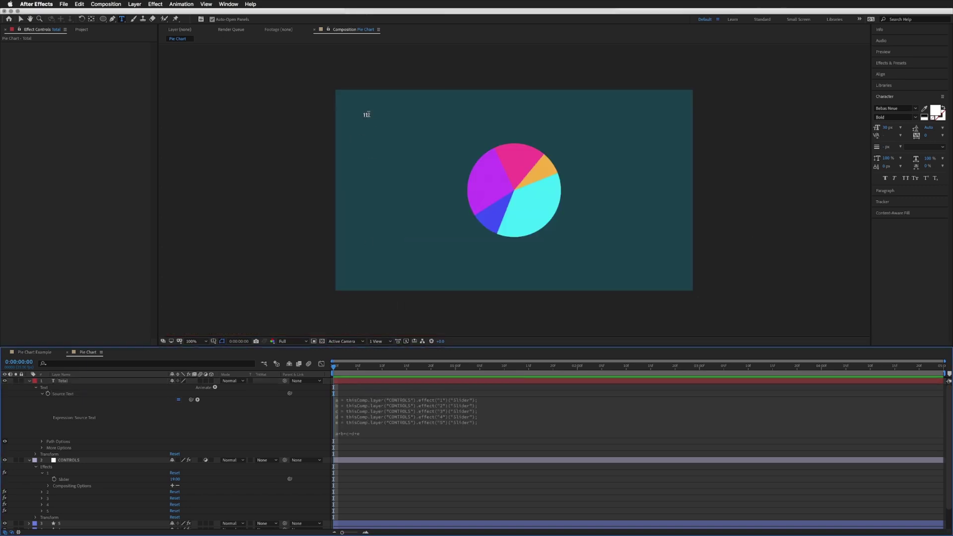
Enlarge the Total text to 99 px and nudge it slightly down in the composition
{"action": "left_click", "coordinate": [366, 115]}
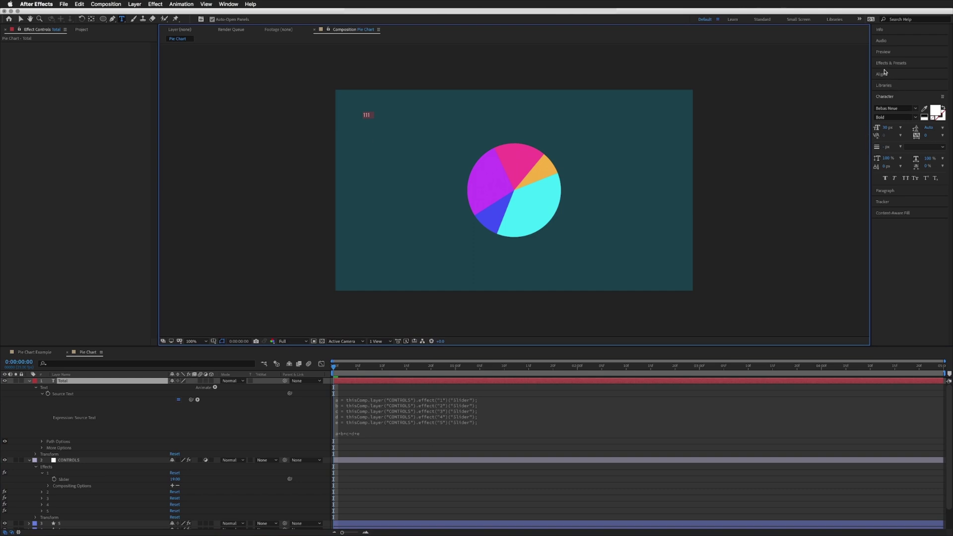
{"action": "left_click", "coordinate": [889, 100]}
{"action": "left_click_drag", "start_coordinate": [887, 127], "coordinate": [908, 124]}
{"action": "left_click", "coordinate": [20, 19]}
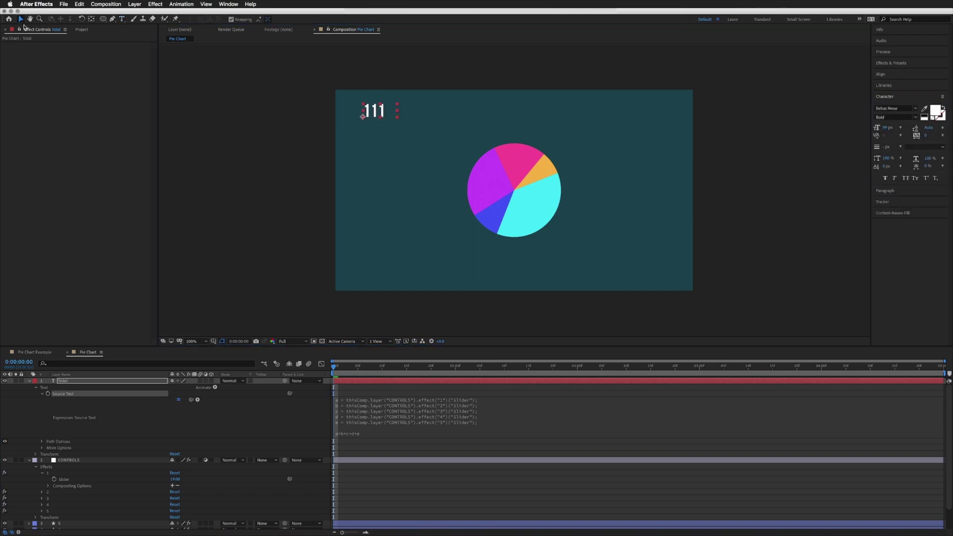
{"action": "left_click", "coordinate": [195, 299]}
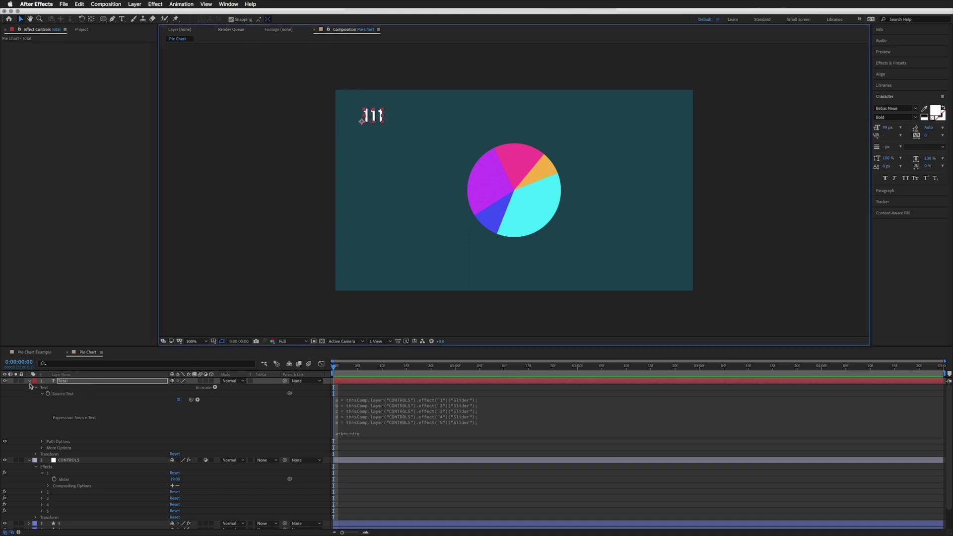
Collapse the Total layer's properties and move the CONTROLS layer to the top of the layer stack
{"action": "left_click", "coordinate": [29, 380]}
{"action": "left_click", "coordinate": [67, 387]}
{"action": "left_click_drag", "start_coordinate": [67, 388], "coordinate": [70, 382]}
Lower slider 1 on the CONTROLS layer step by step to 8
{"action": "left_click", "coordinate": [91, 51]}
{"action": "key", "text": "Down"}
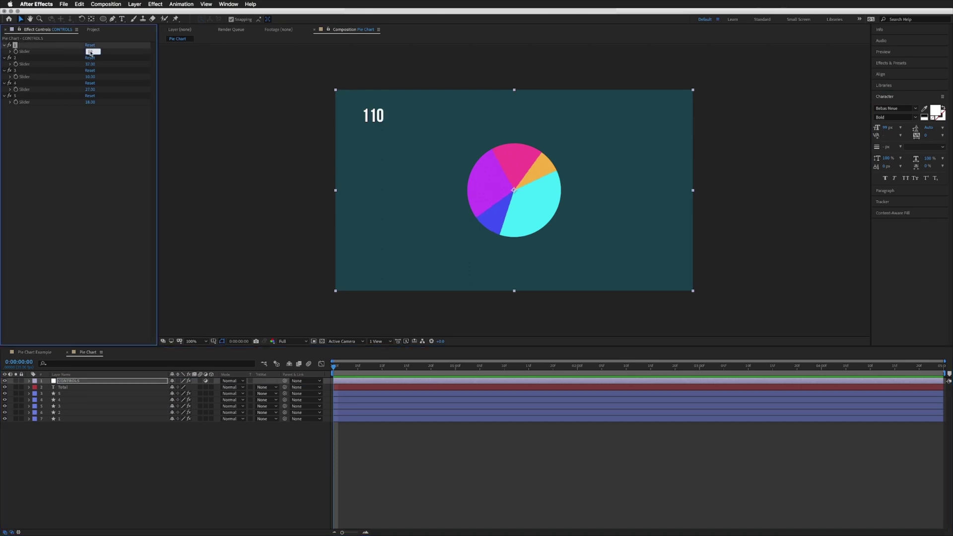
{"action": "key", "text": "Down"}
{"action": "key", "text": "Down"}
{"action": "key", "text": "Down"}
{"action": "key", "text": "Down"}
{"action": "key", "text": "Down"}
{"action": "key", "text": "Down"}
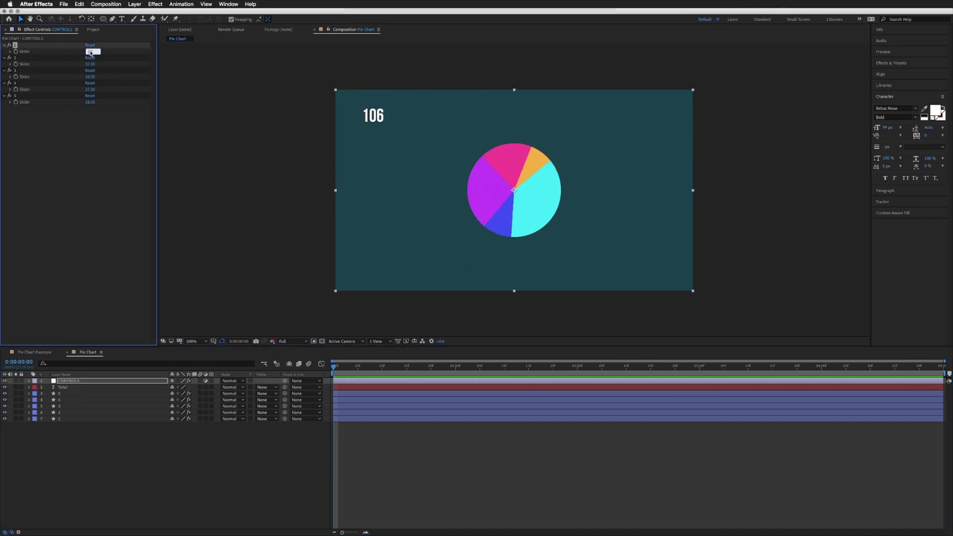
{"action": "key", "text": "Down"}
{"action": "key", "text": "Down"}
{"action": "key", "text": "Down"}
{"action": "key", "text": "Down"}
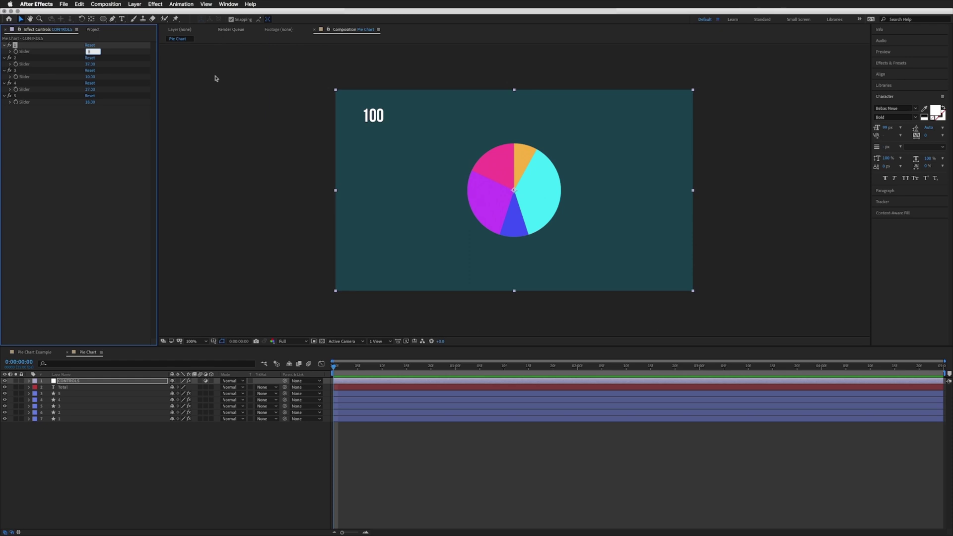
Set slider 2 on the CONTROLS layer to 32
{"action": "key", "text": "Tab"}
{"action": "key", "text": "shift+Down"}
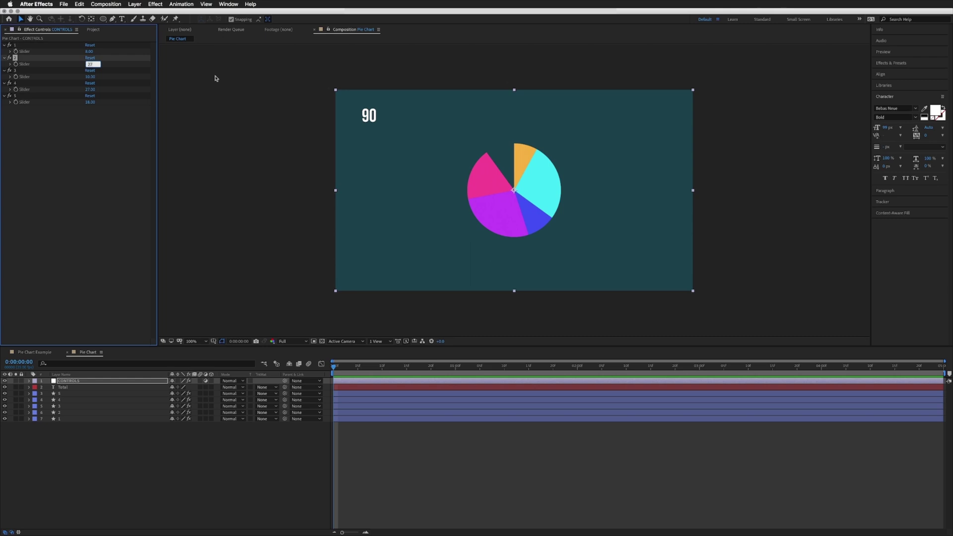
{"action": "key", "text": "Up"}
{"action": "key", "text": "Up"}
{"action": "key", "text": "Up"}
{"action": "key", "text": "Up"}
{"action": "key", "text": "Up"}
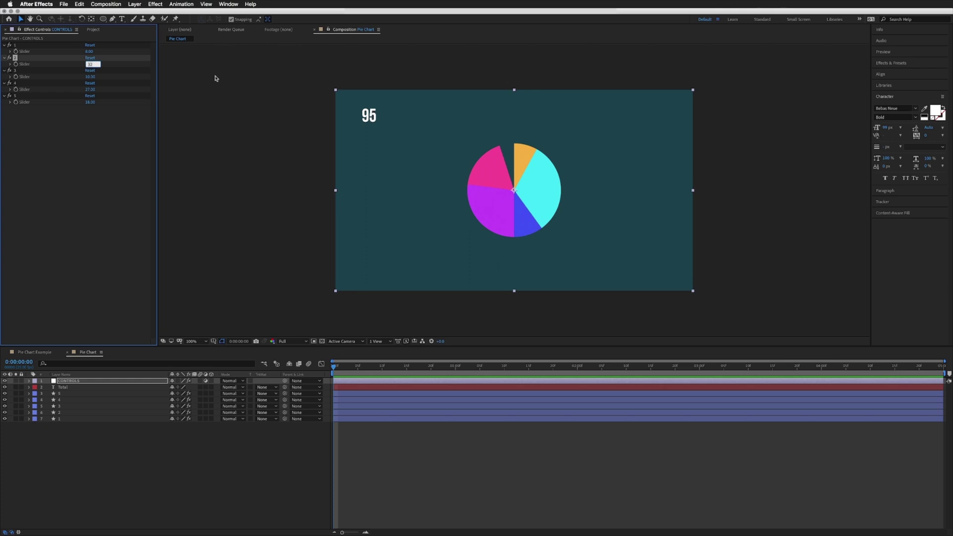
Set slider 3 on the CONTROLS layer to 15 and deselect the layer
{"action": "key", "text": "Tab"}
{"action": "key", "text": "Up"}
{"action": "key", "text": "Up"}
{"action": "key", "text": "Up"}
{"action": "key", "text": "Up"}
{"action": "key", "text": "Up"}
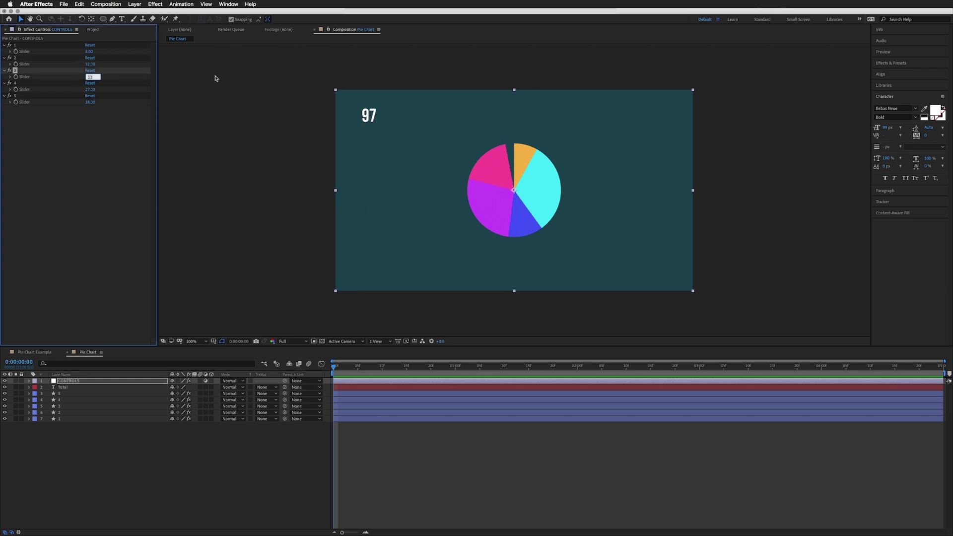
{"action": "key", "text": "Up"}
{"action": "key", "text": "Up"}
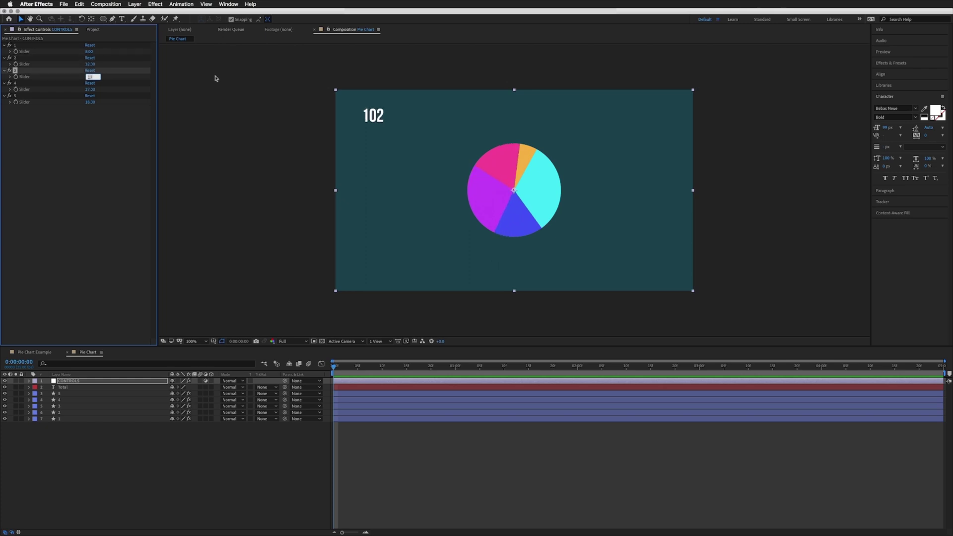
{"action": "key", "text": "Down"}
{"action": "key", "text": "Down"}
{"action": "left_click", "coordinate": [137, 485]}
Turn the Total text layer into a guide layer and deselect it
{"action": "left_click", "coordinate": [71, 388]}
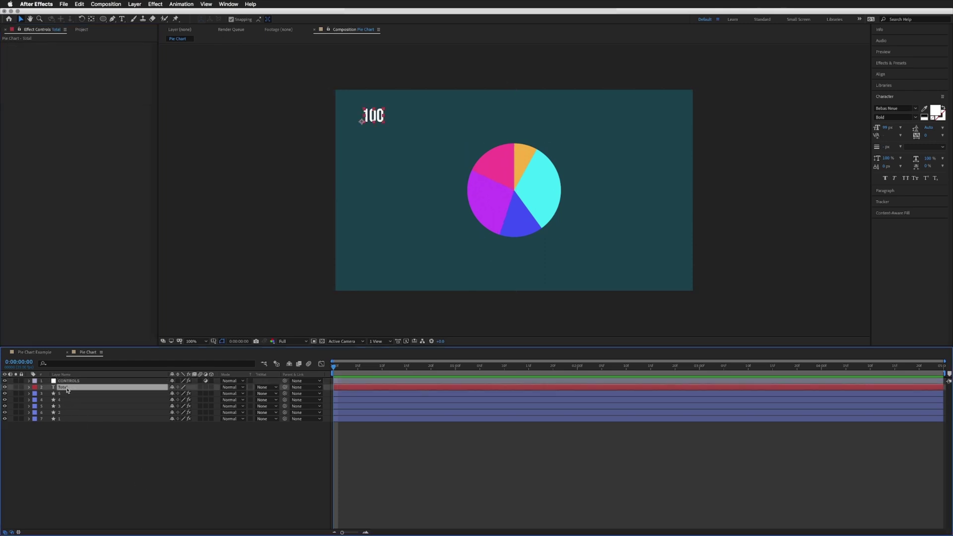
{"action": "right_click", "coordinate": [64, 389]}
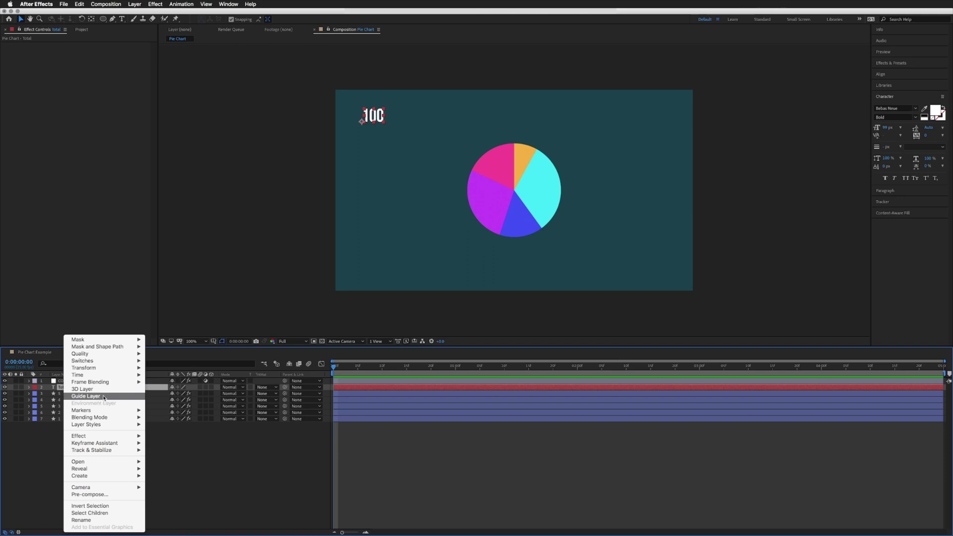
{"action": "left_click", "coordinate": [103, 397]}
{"action": "left_click", "coordinate": [88, 464]}
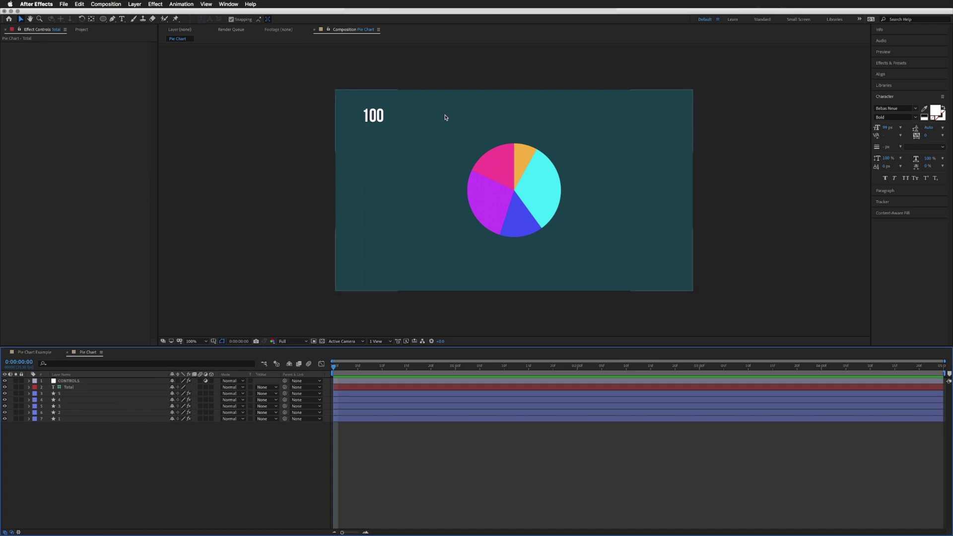
Create a new composition containing the Pie Chart composition and shift the nested pie left of the frame's center
{"action": "left_click", "coordinate": [81, 29]}
{"action": "left_click_drag", "start_coordinate": [32, 112], "coordinate": [24, 342]}
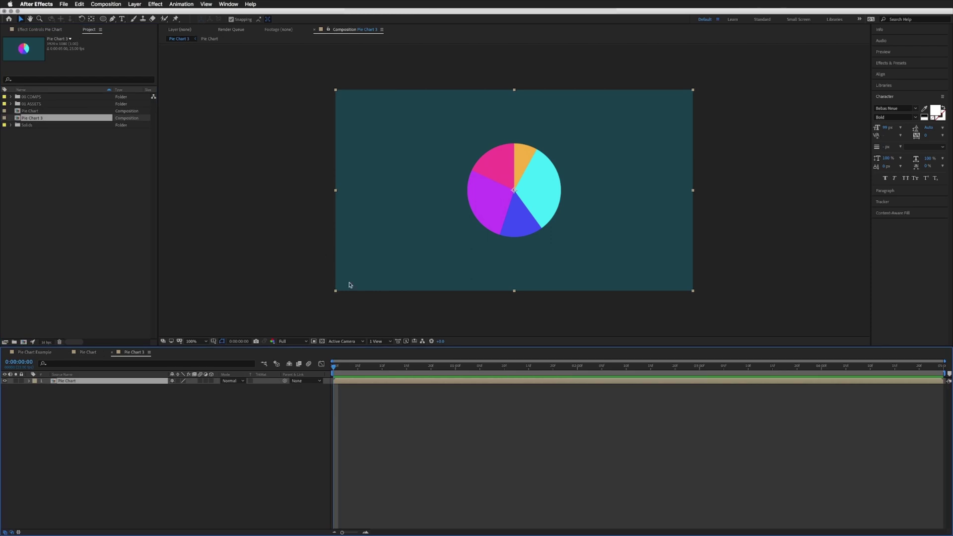
{"action": "left_click_drag", "start_coordinate": [411, 196], "coordinate": [430, 209]}
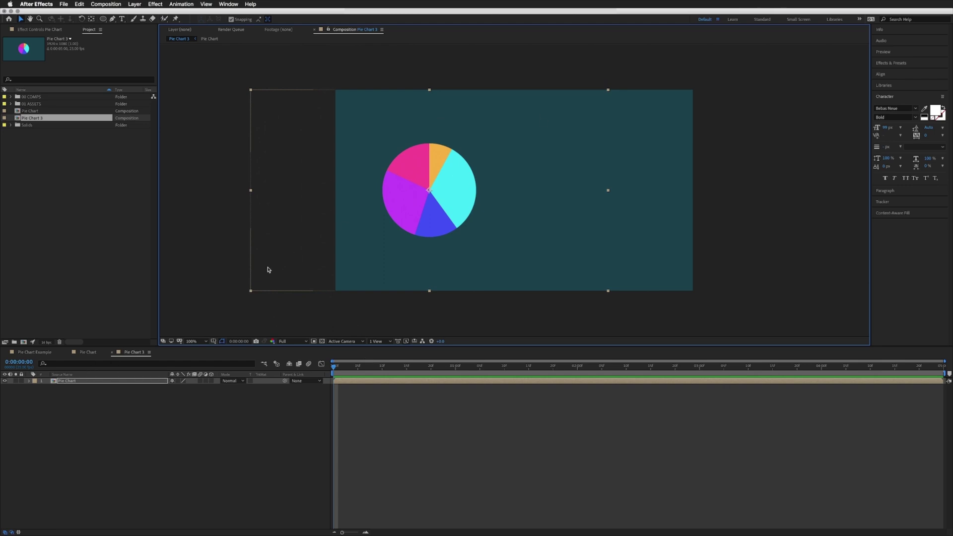
Back in the Pie Chart composition, keyframe CONTROLS sliders 1 to 4 at 0:00:01:11 and reveal the keyframed properties in the timeline
{"action": "left_click", "coordinate": [89, 353]}
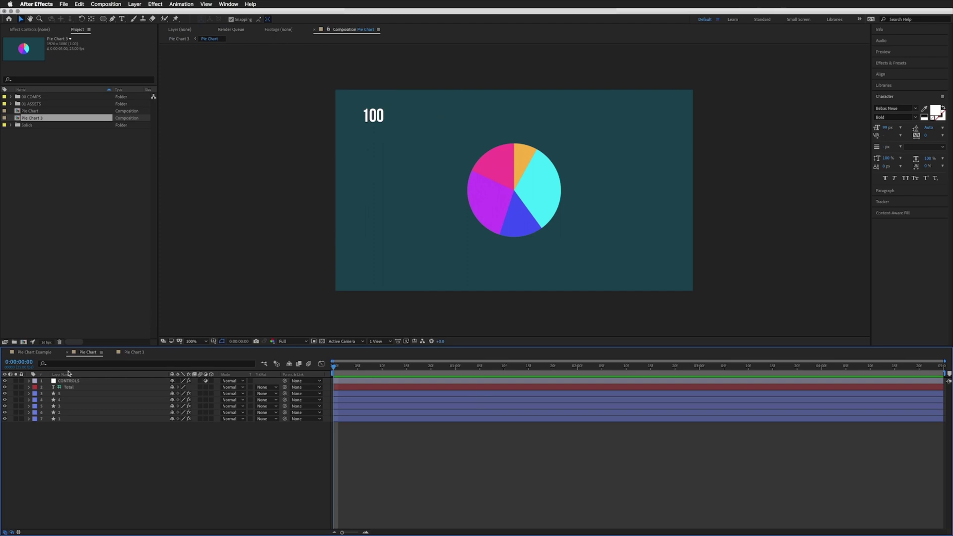
{"action": "left_click", "coordinate": [69, 381]}
{"action": "left_click_drag", "start_coordinate": [460, 367], "coordinate": [509, 367]}
{"action": "left_click", "coordinate": [27, 31]}
{"action": "left_click", "coordinate": [16, 51]}
{"action": "left_click", "coordinate": [16, 64]}
{"action": "left_click", "coordinate": [16, 77]}
{"action": "left_click", "coordinate": [15, 89]}
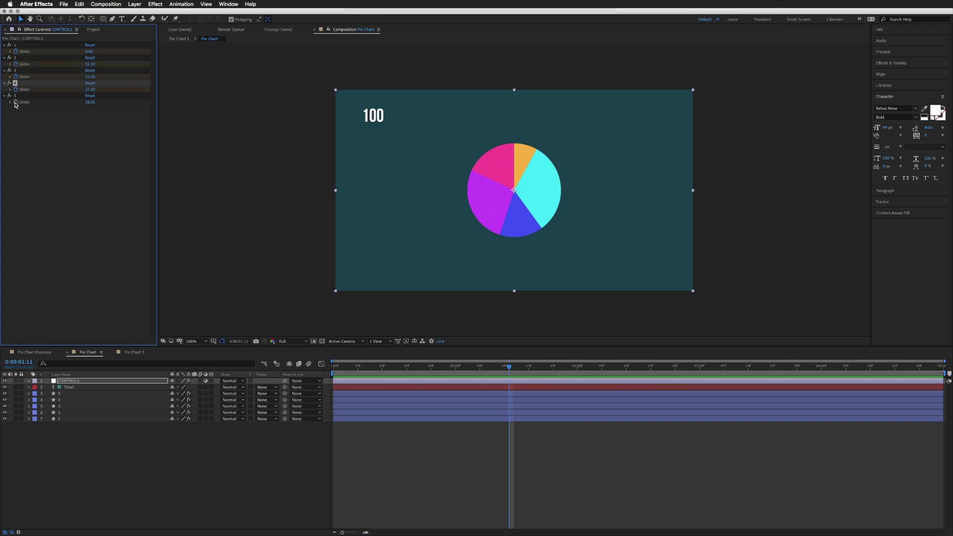
{"action": "left_click_drag", "start_coordinate": [445, 369], "coordinate": [516, 375]}
{"action": "key", "text": "u"}
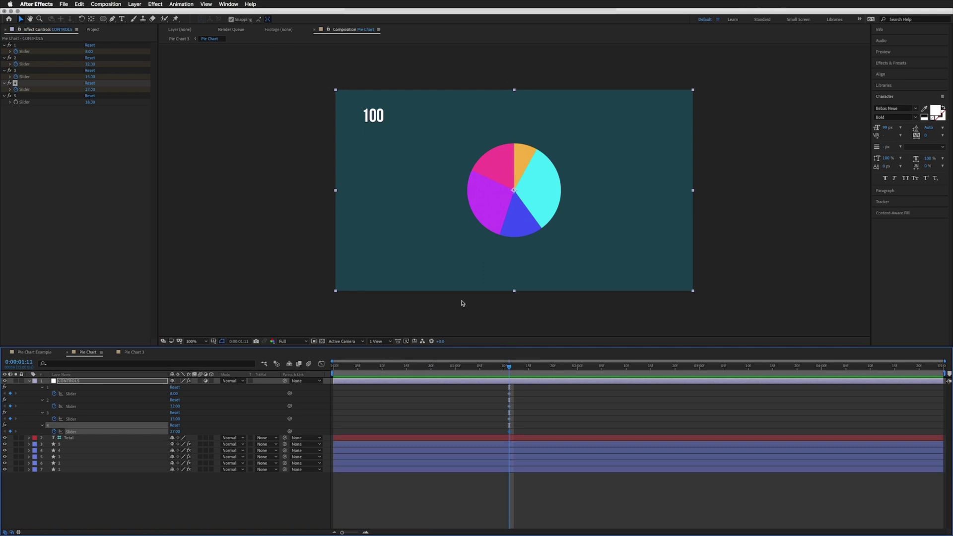
Keyframe slider 5 on CONTROLS at 0:00:01:11 and set all five sliders to 0 at the first frame
{"action": "left_click", "coordinate": [15, 102]}
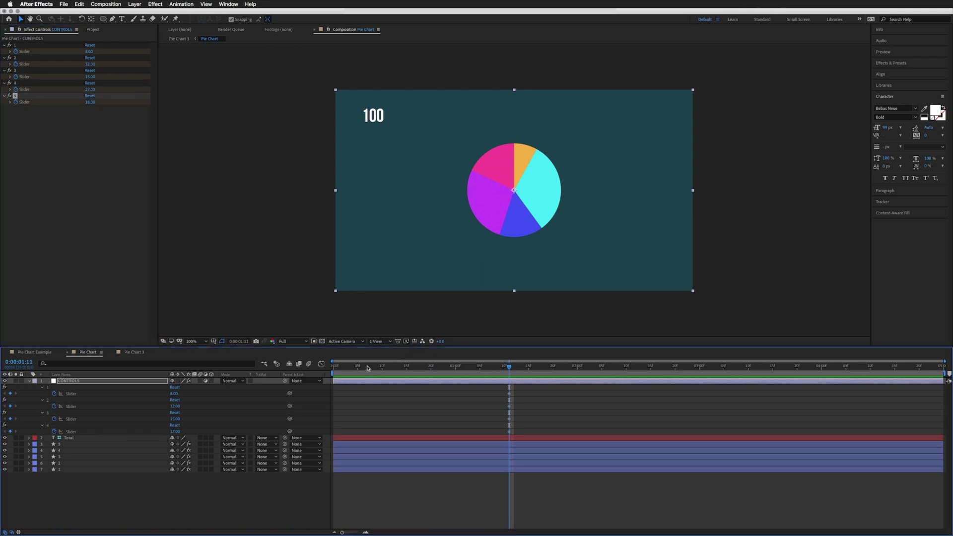
{"action": "key", "text": "Home"}
{"action": "left_click", "coordinate": [90, 52]}
{"action": "type", "text": "0"}
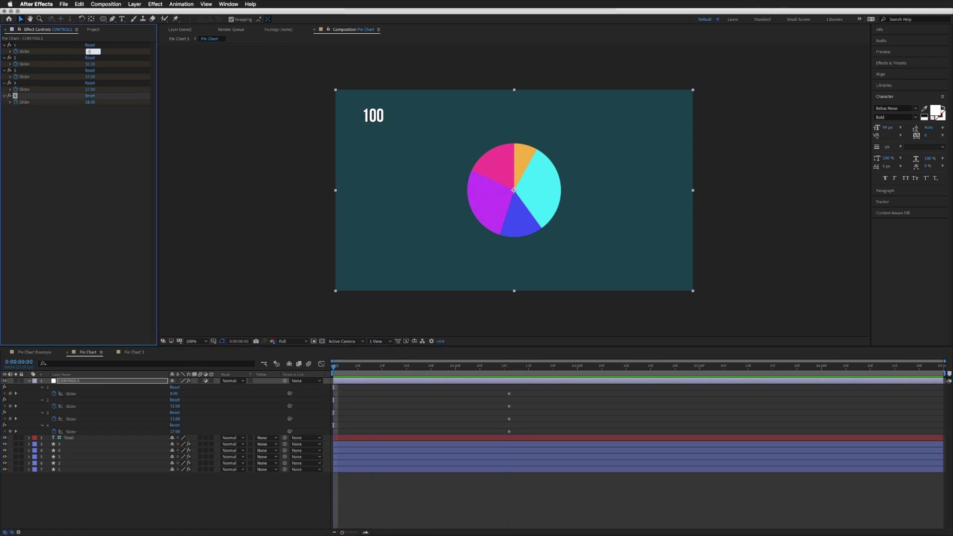
{"action": "key", "text": "Tab"}
{"action": "type", "text": "0"}
{"action": "key", "text": "Tab"}
{"action": "type", "text": "0"}
{"action": "key", "text": "Tab"}
{"action": "type", "text": "0"}
{"action": "key", "text": "Tab"}
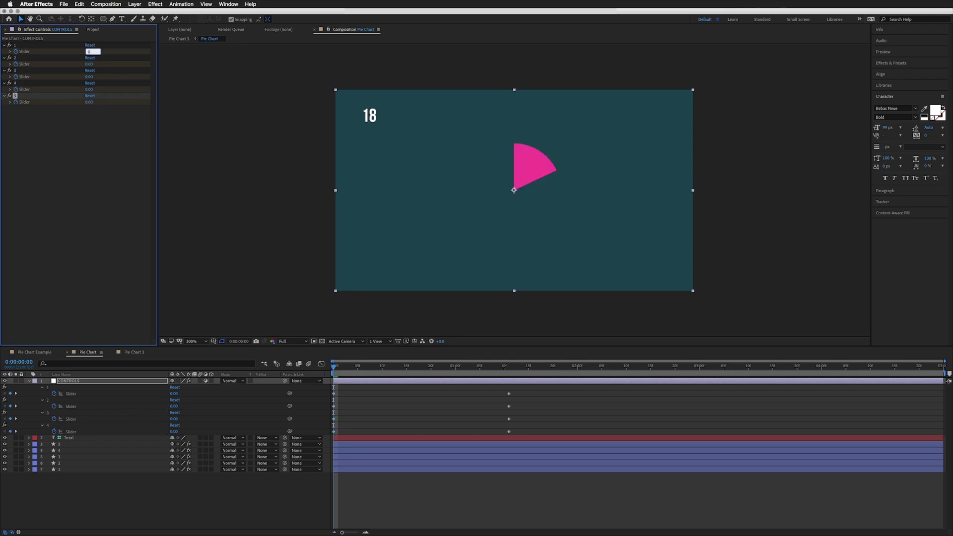
{"action": "key", "text": "Return"}
Apply Easy Ease In to the end keyframes of the CONTROLS sliders and Easy Ease Out to their start keyframes
{"action": "left_click_drag", "start_coordinate": [491, 387], "coordinate": [514, 436]}
{"action": "right_click", "coordinate": [508, 431]}
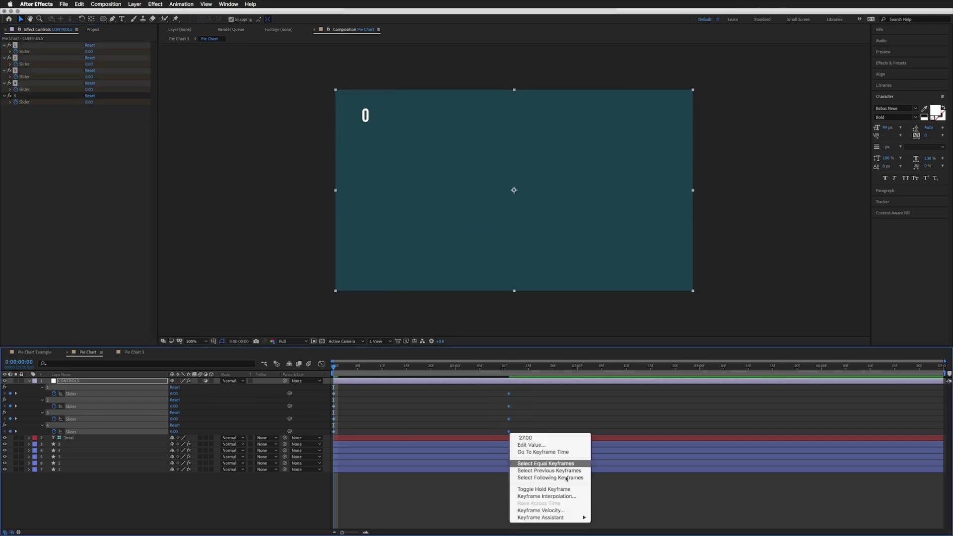
{"action": "mouse_move", "coordinate": [546, 517]}
{"action": "left_click", "coordinate": [625, 494]}
{"action": "left_click_drag", "start_coordinate": [352, 388], "coordinate": [328, 440]}
{"action": "right_click", "coordinate": [333, 432]}
{"action": "mouse_move", "coordinate": [387, 517]}
{"action": "left_click", "coordinate": [440, 501]}
In the graph editor, lengthen the sliders' start and end ease handles toward the middle for a sharp central speed peak
{"action": "left_click", "coordinate": [321, 364]}
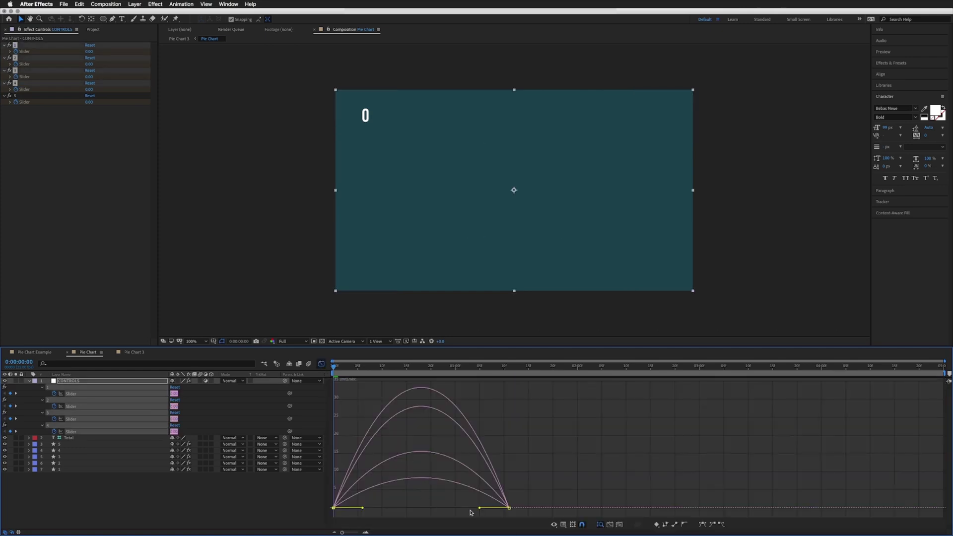
{"action": "left_click_drag", "start_coordinate": [373, 507], "coordinate": [402, 508]}
{"action": "left_click_drag", "start_coordinate": [579, 467], "coordinate": [442, 511]}
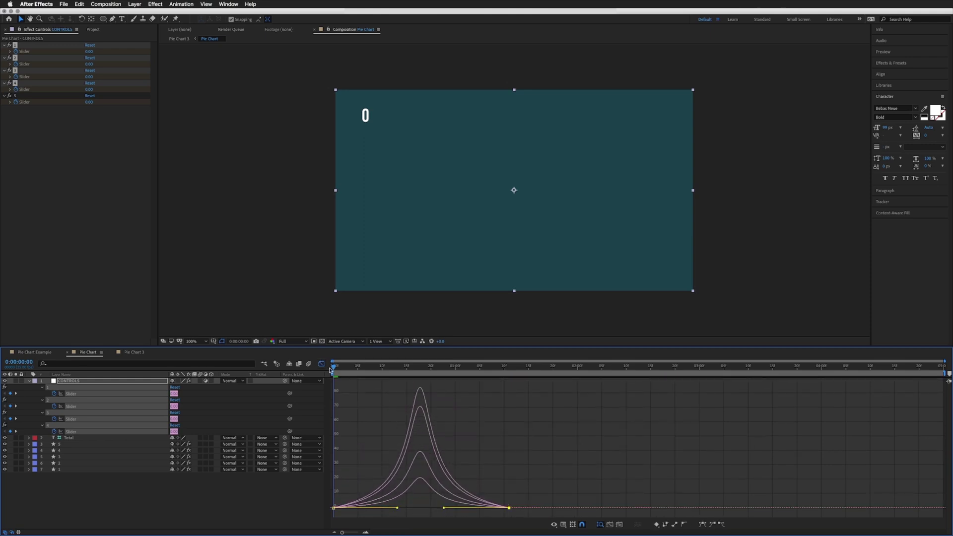
{"action": "left_click", "coordinate": [321, 364]}
Move the sliders' end keyframes to about 0:00:01:19 and preview the growing pie chart
{"action": "left_click_drag", "start_coordinate": [509, 396], "coordinate": [547, 394]}
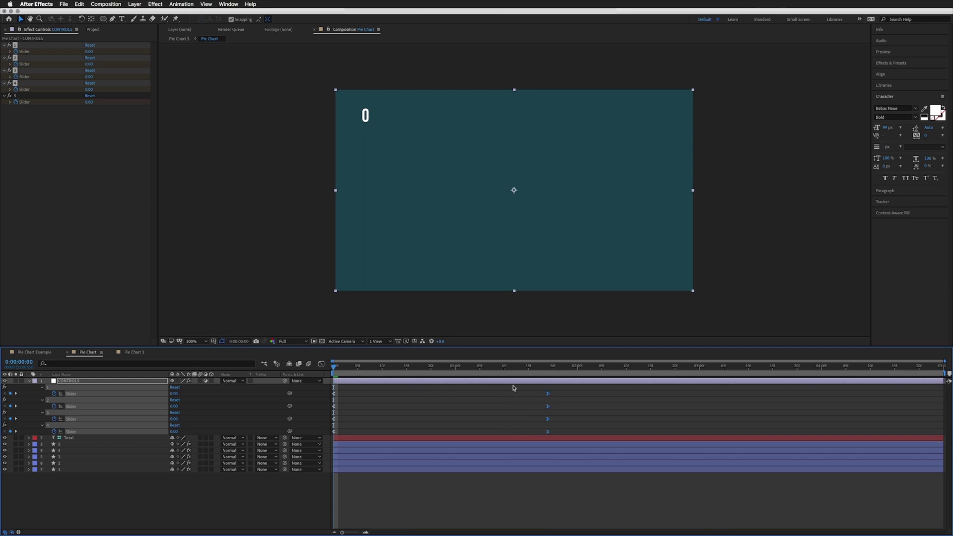
{"action": "key", "text": "space"}
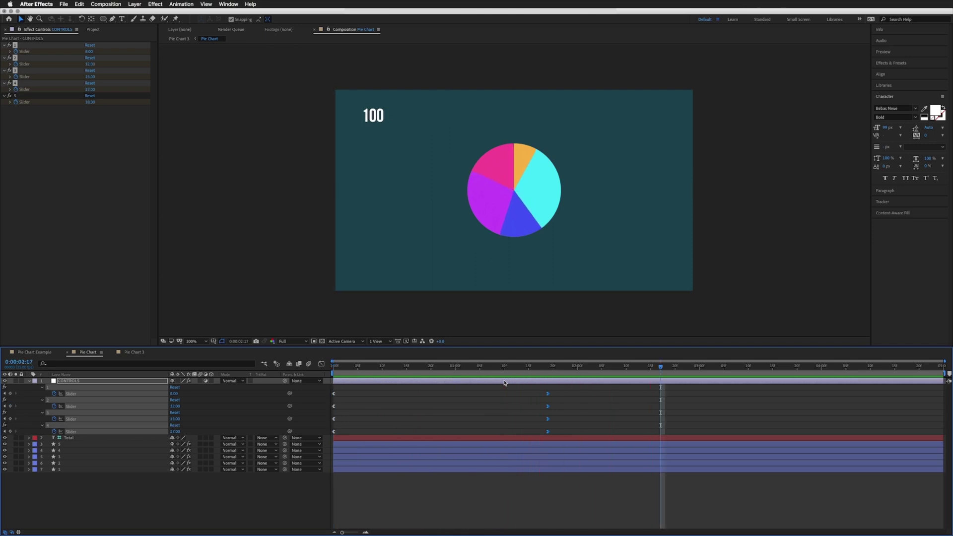
{"action": "key", "text": "space"}
{"action": "left_click", "coordinate": [460, 365]}
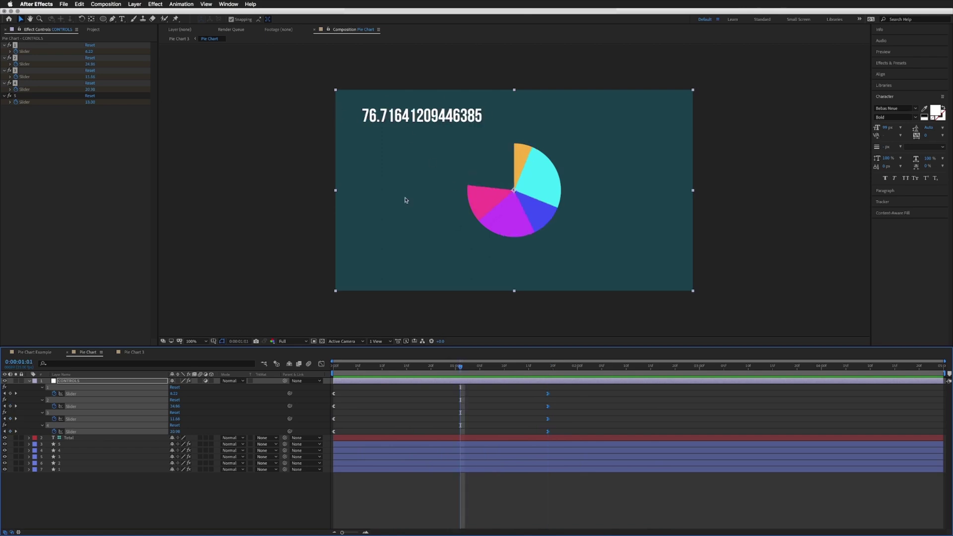
{"action": "left_click_drag", "start_coordinate": [427, 365], "coordinate": [542, 378]}
Deselect everything, hide the Total layer and play the pie chart animation from the start
{"action": "left_click", "coordinate": [90, 497]}
{"action": "left_click", "coordinate": [5, 437]}
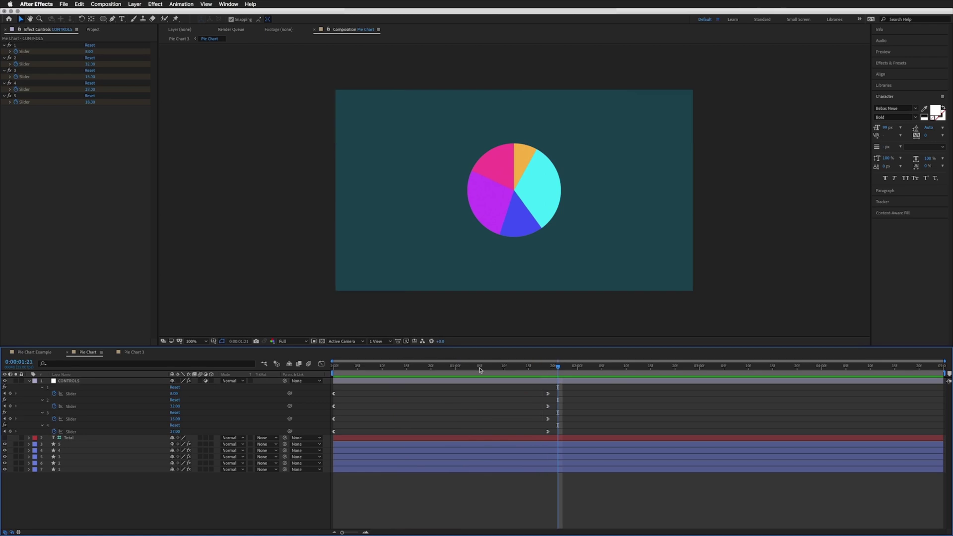
{"action": "key", "text": "Home"}
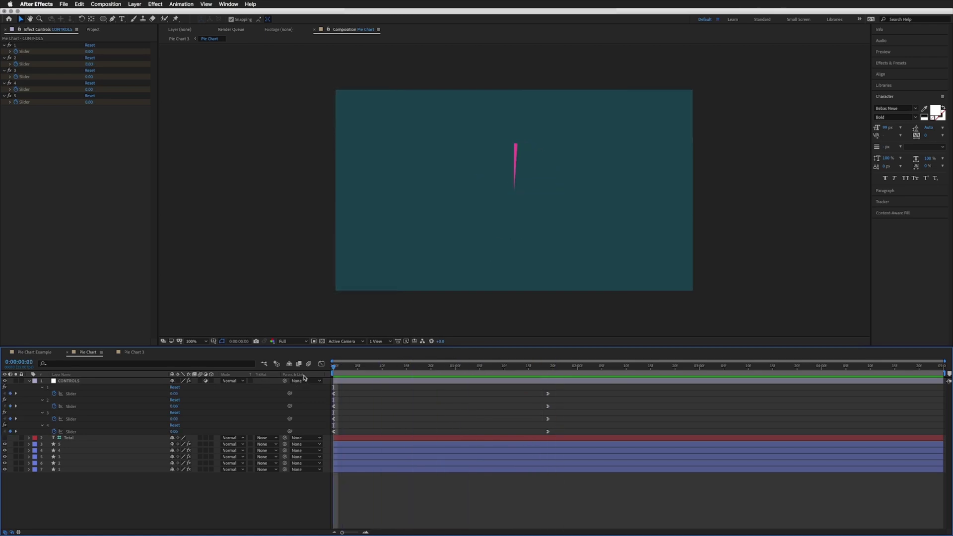
{"action": "key", "text": "space"}
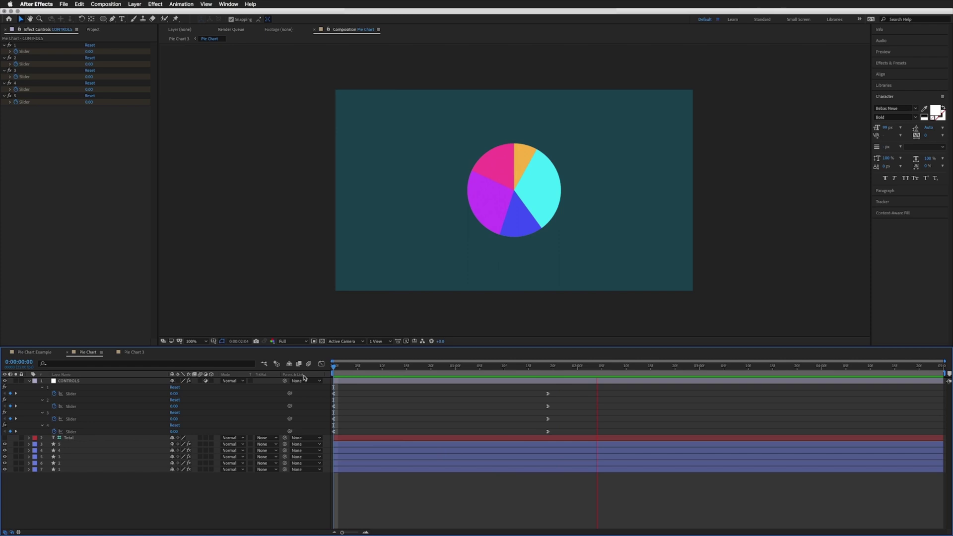
{"action": "key", "text": "space"}
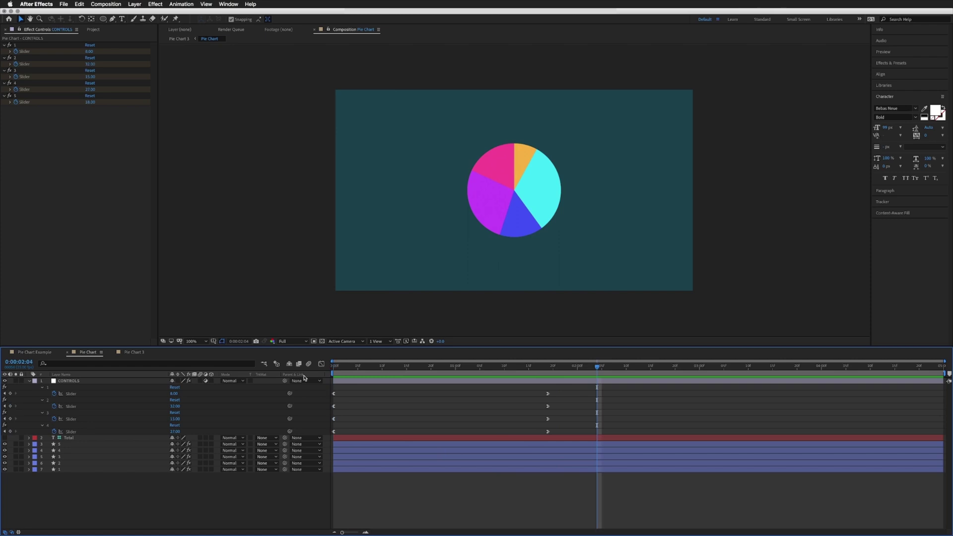